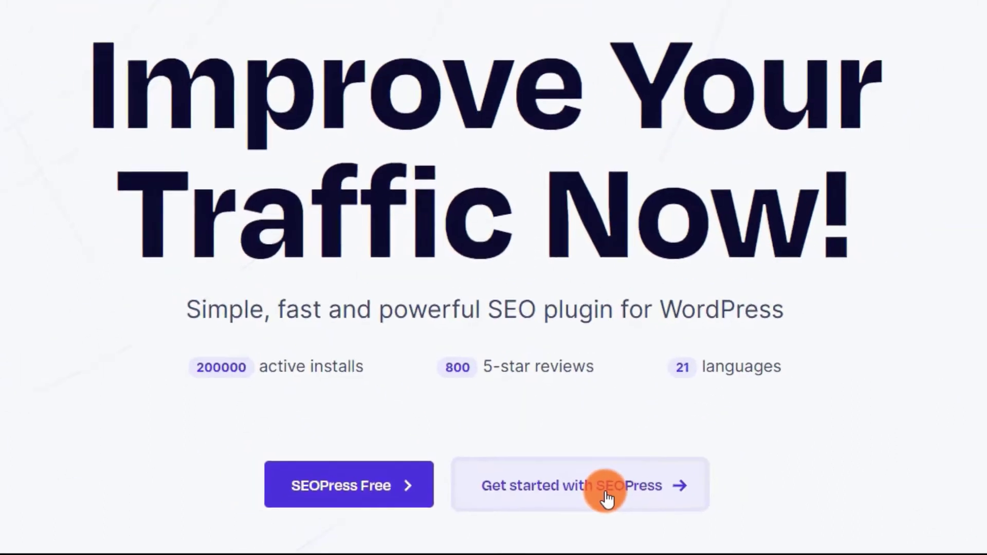
Step: Open the SEOPress pricing page and examine the price of the PRO plan among the offered plans
click(635, 485)
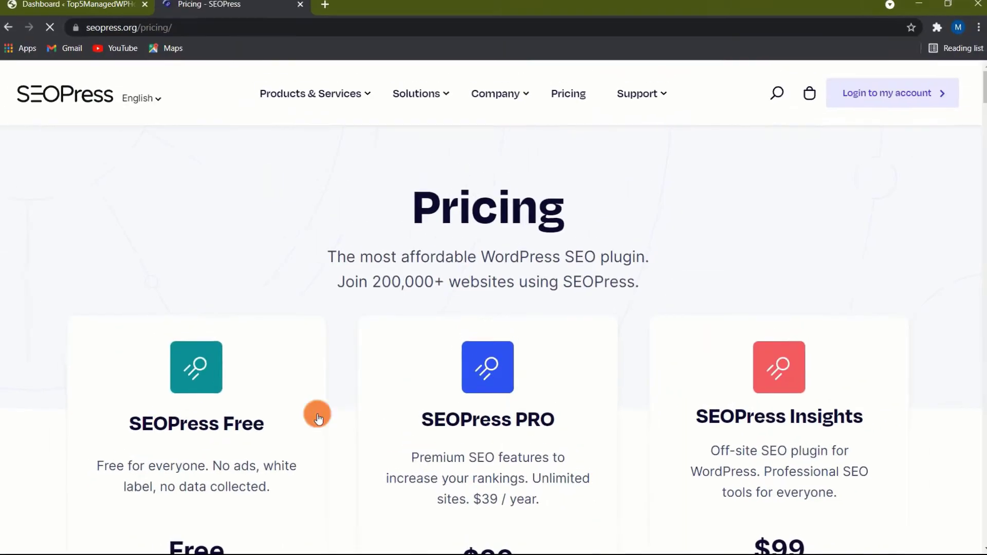
scroll(41, 296, down, 3)
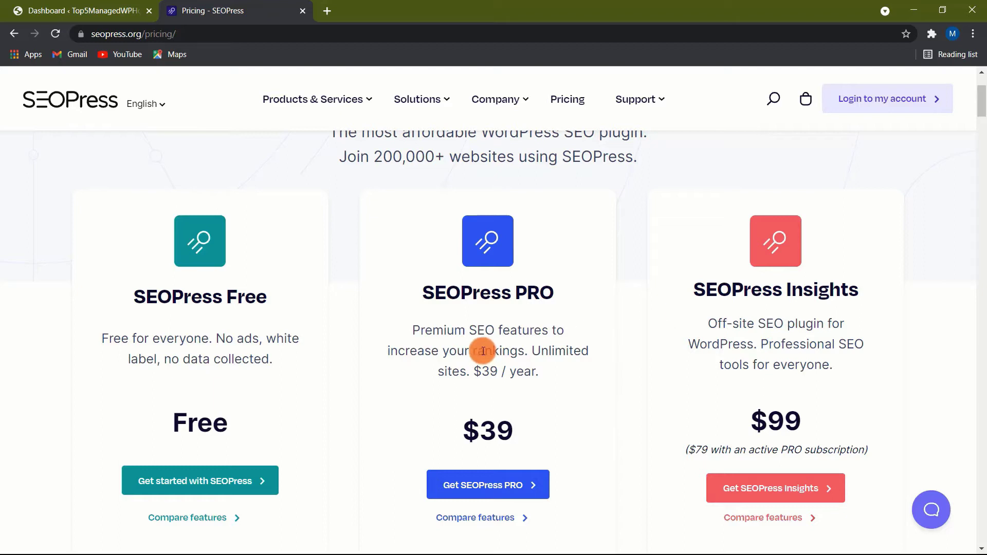
drag(459, 434, 504, 433)
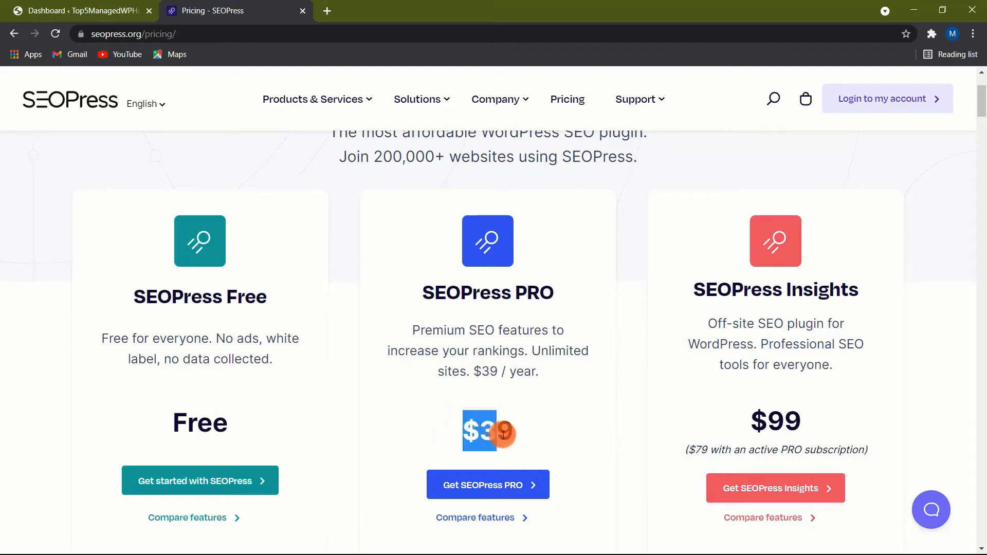
click(529, 434)
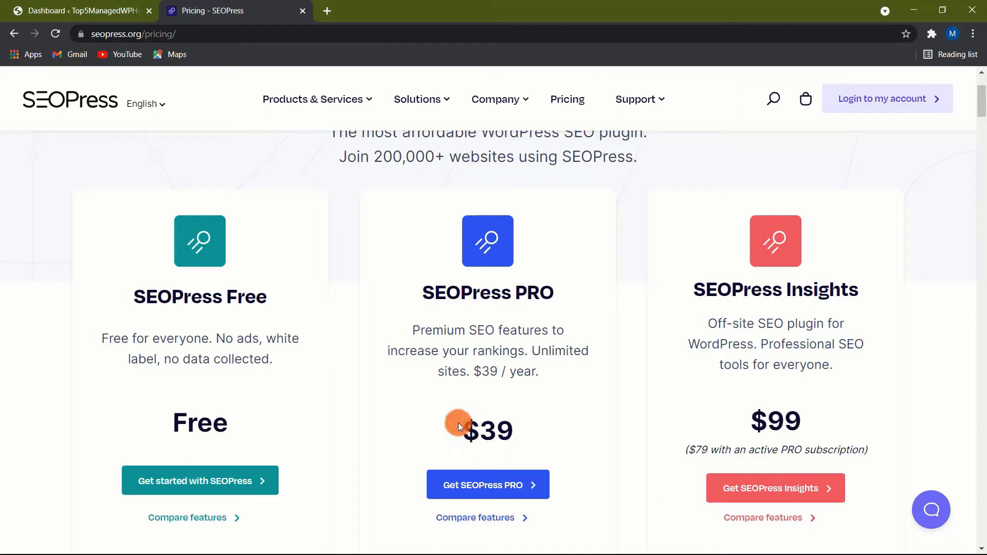
double_click(497, 431)
click(538, 427)
Step: Request the free SEOPress download, agreeing to the privacy policy and filling in the e-mail address
click(202, 478)
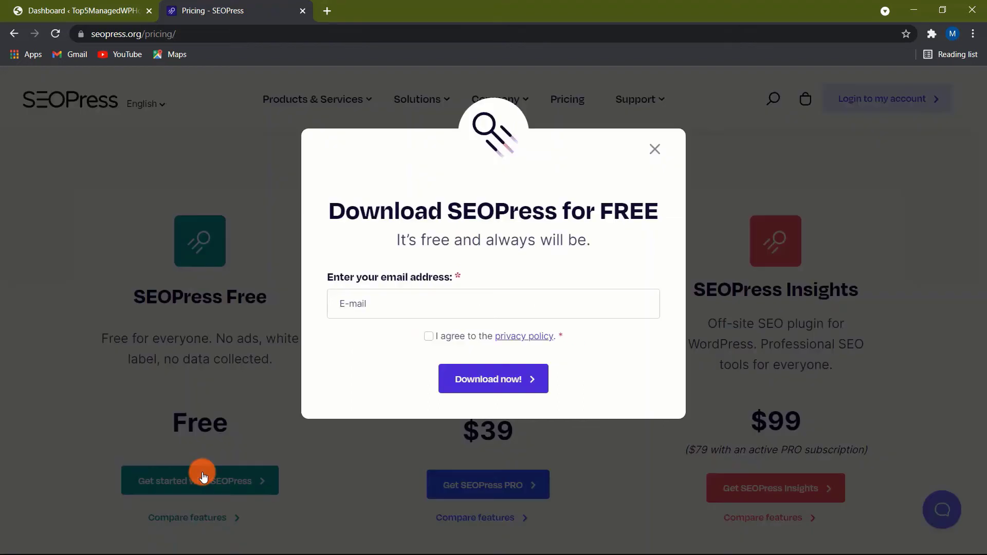
click(428, 311)
click(430, 337)
click(450, 315)
text(b)
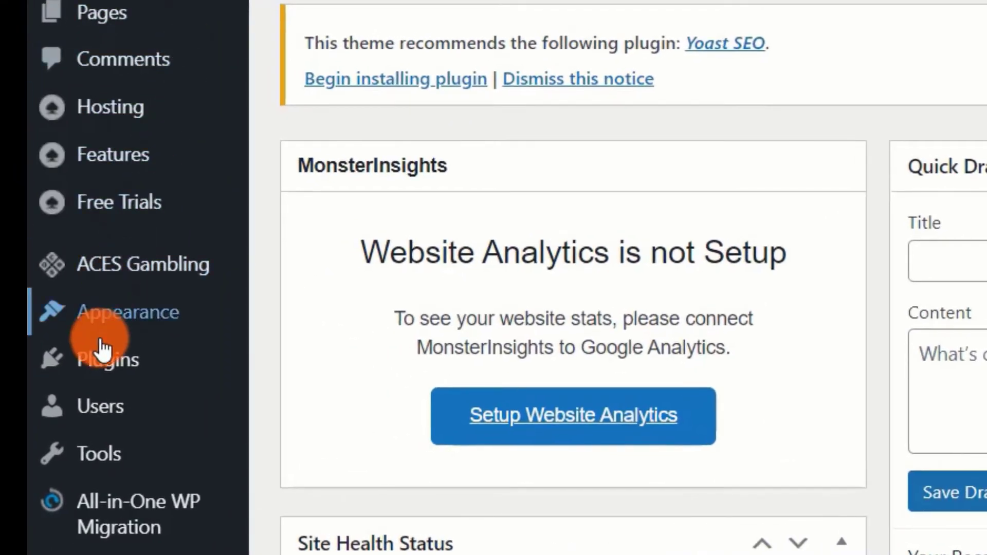
Step: Add a new plugin to the WordPress site by uploading and installing the wp-seopress zip file from Downloads
mouse_move(106, 374)
click(355, 407)
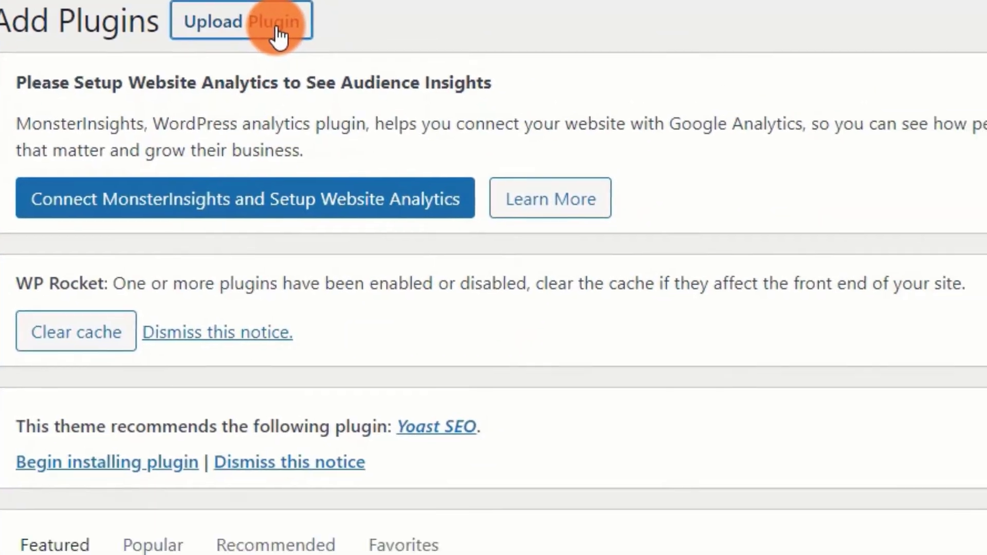
click(372, 135)
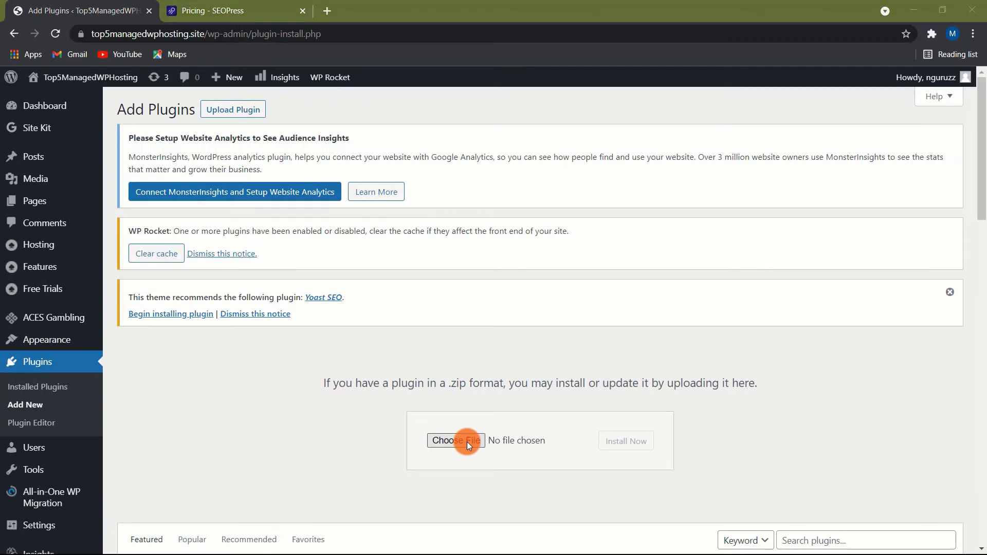
click(467, 442)
click(151, 149)
click(400, 371)
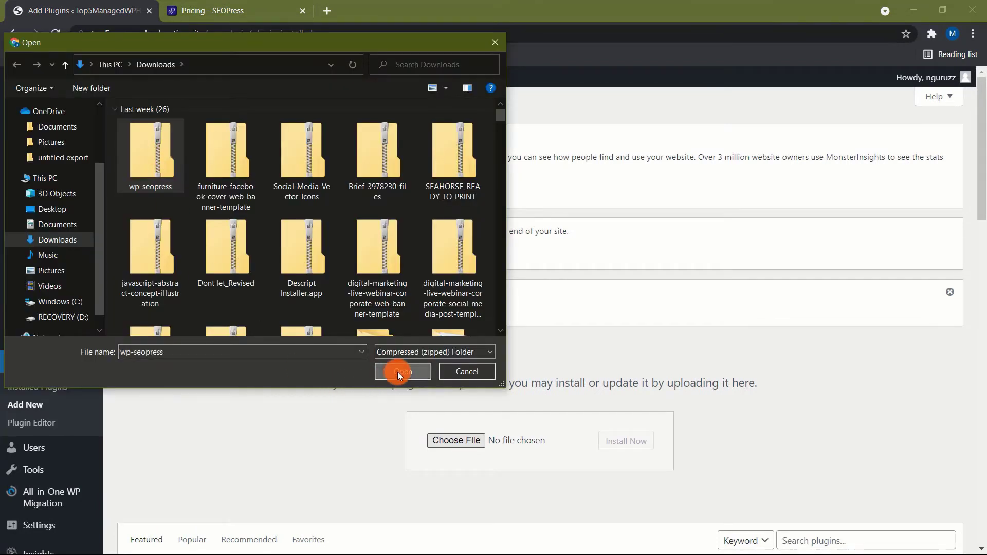
click(640, 442)
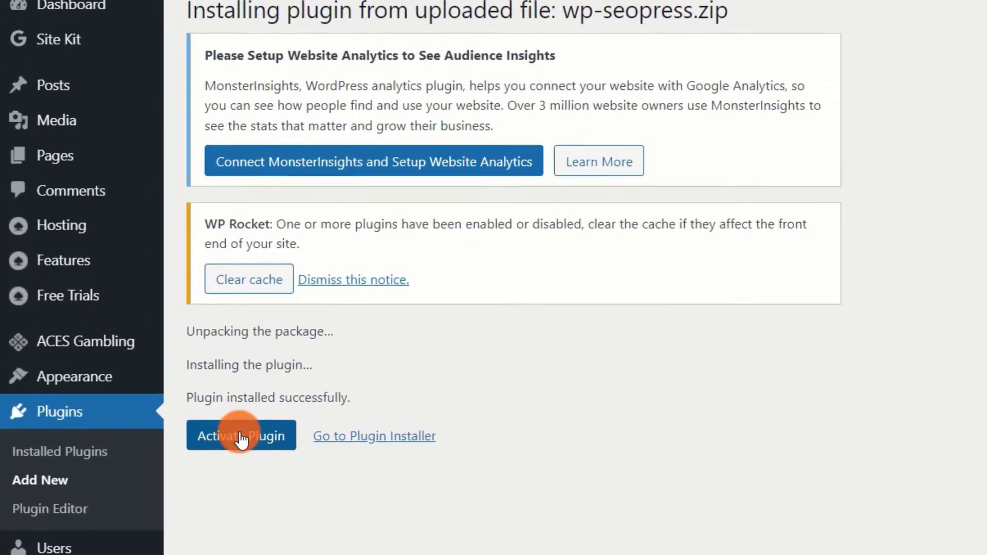
Step: Activate the SEOPress plugin and launch its setup wizard from the SEO dashboard
click(240, 440)
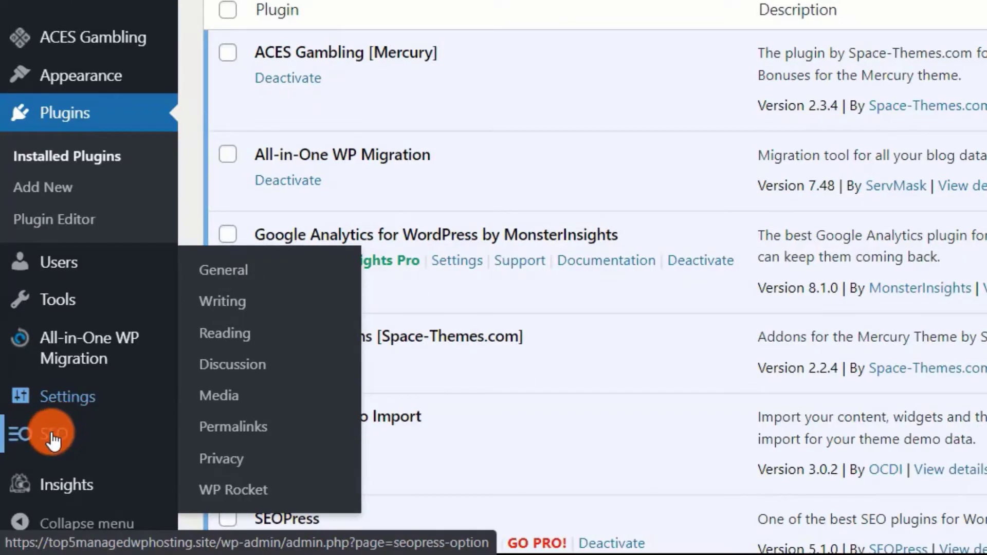
mouse_move(51, 434)
click(252, 302)
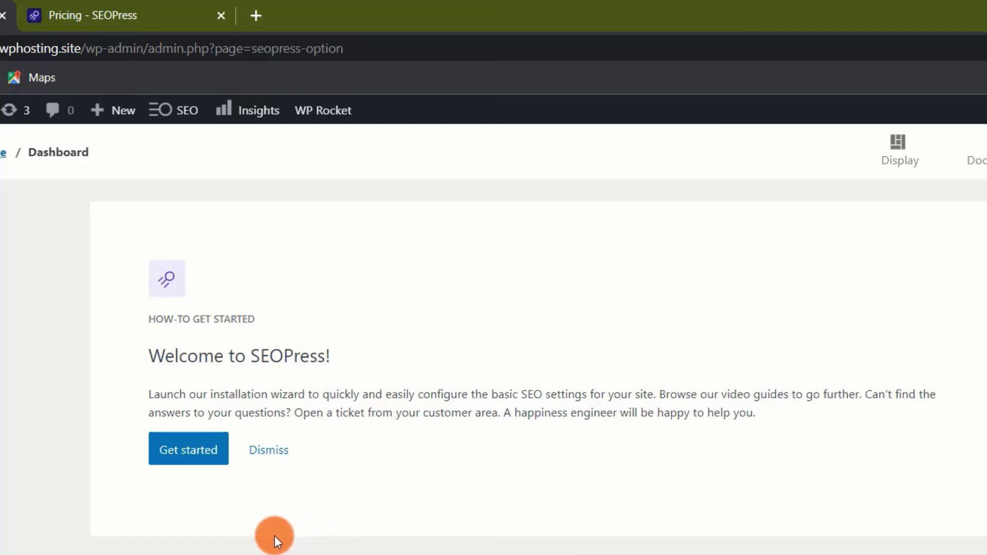
click(197, 457)
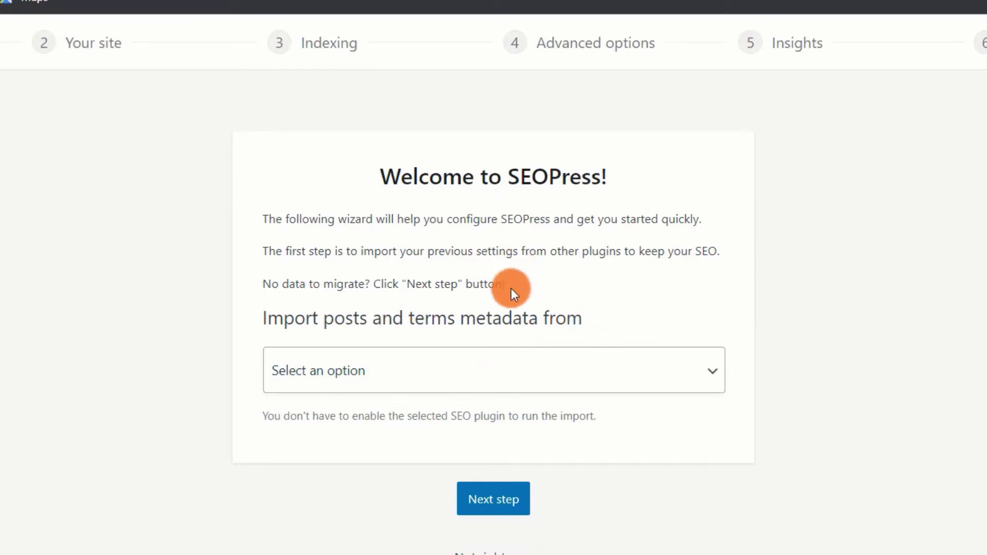
Step: Check the available metadata import sources, leave the import option unselected, and continue to the wizard's site settings
click(507, 374)
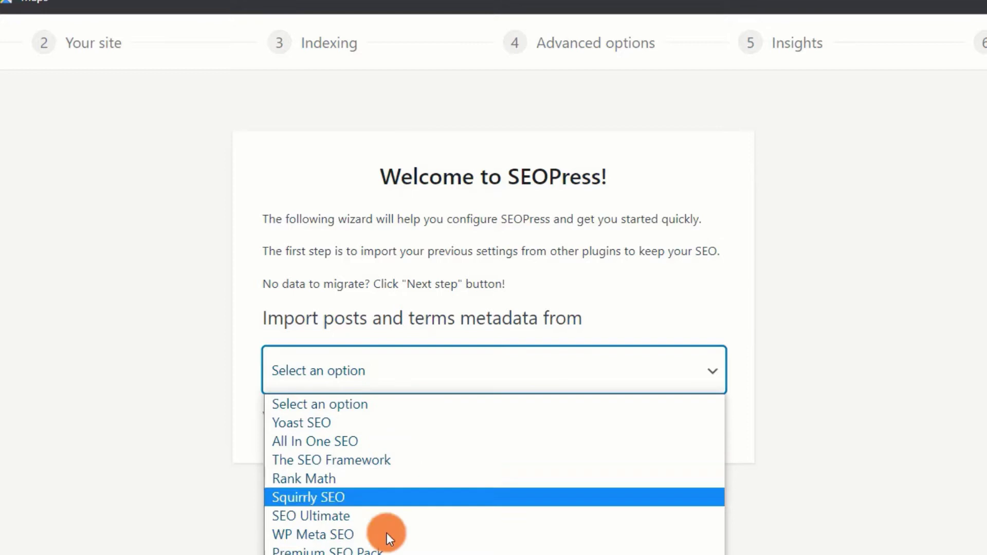
click(384, 404)
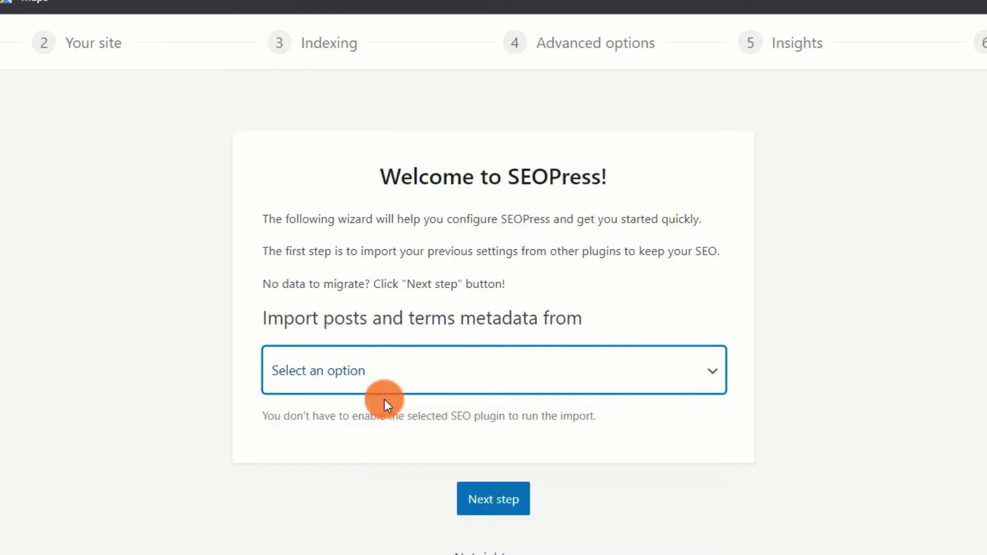
click(510, 503)
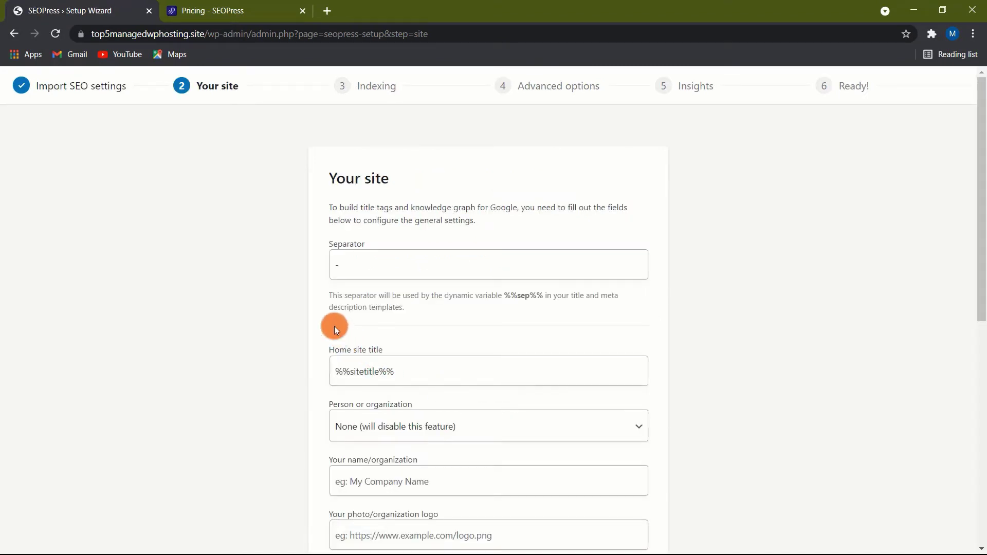
Step: Review the fields of the Your site form, from the separator to the social profile URLs
click(357, 259)
scroll(316, 318, down, 2)
scroll(316, 319, up, 2)
scroll(315, 316, down, 6)
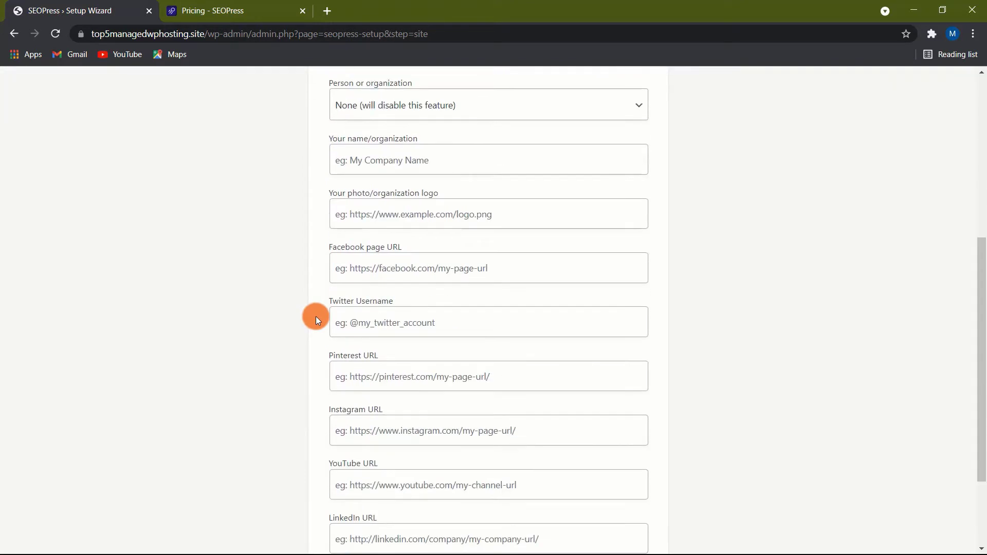
scroll(315, 320, down, 2)
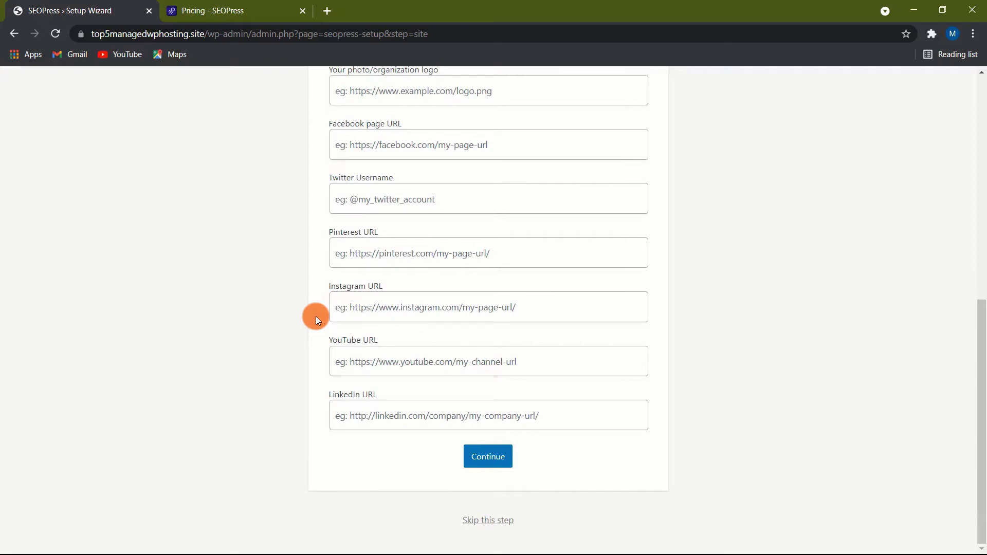
scroll(315, 320, up, 1)
scroll(315, 316, up, 5)
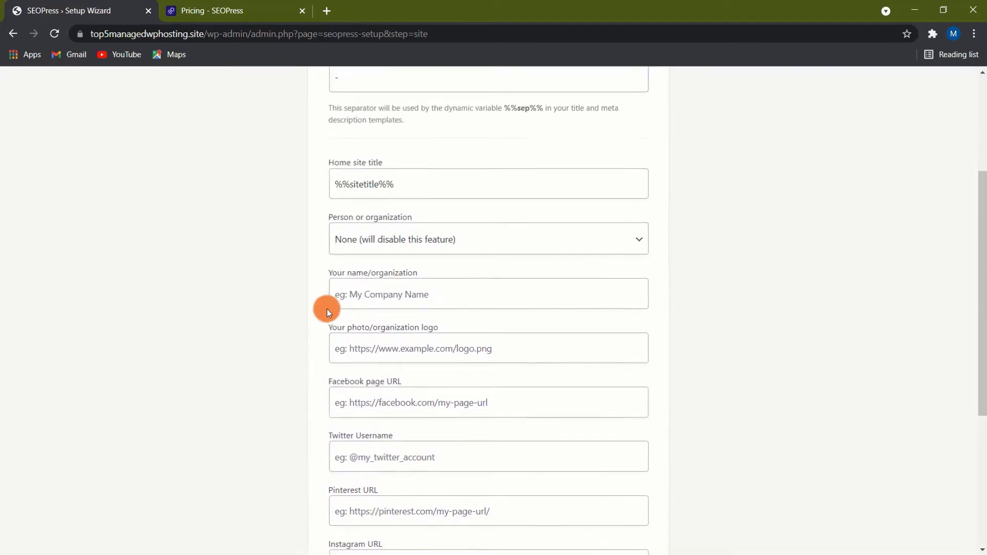
Step: Try an underscore as the title separator and set it back to a hyphen
click(327, 265)
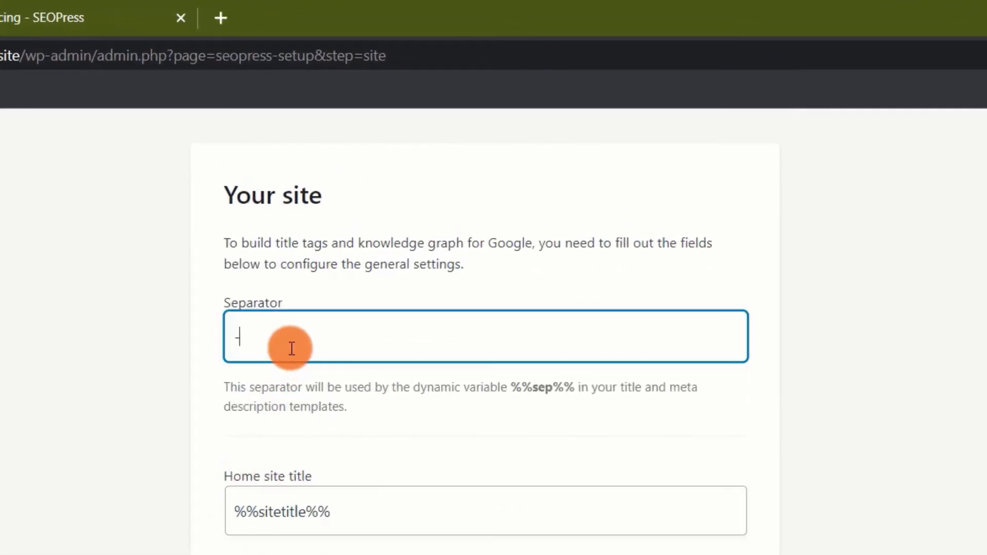
key(BackSpace)
text(-)
key(BackSpace)
text(_)
key(BackSpace)
text(-)
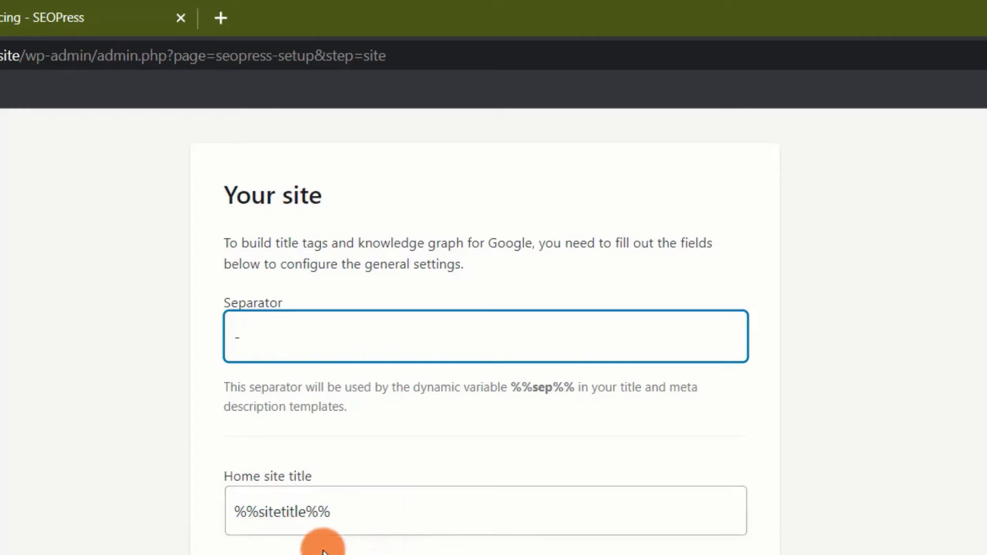
Step: Set the site's knowledge graph type to Person, enter the owner's name, and continue to the Indexing step
click(514, 379)
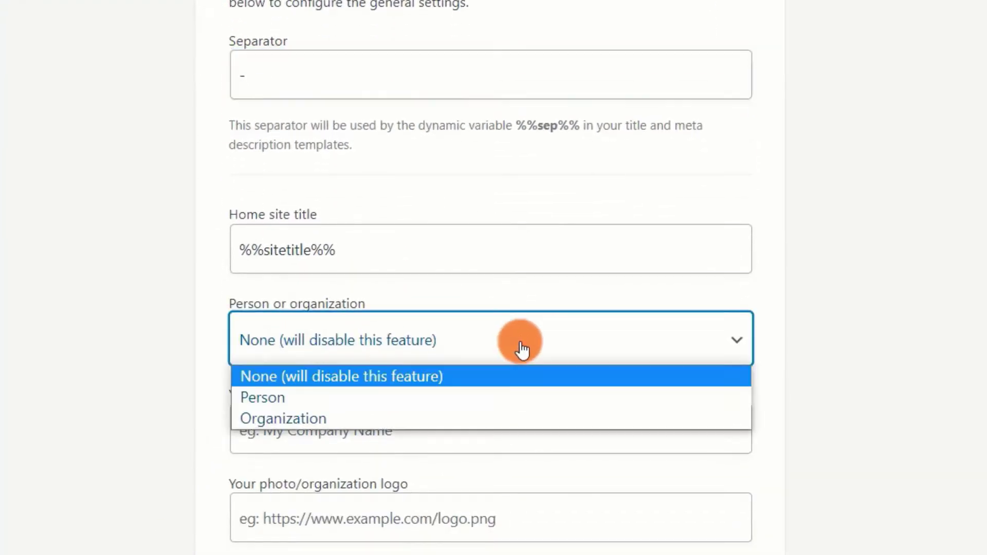
click(359, 396)
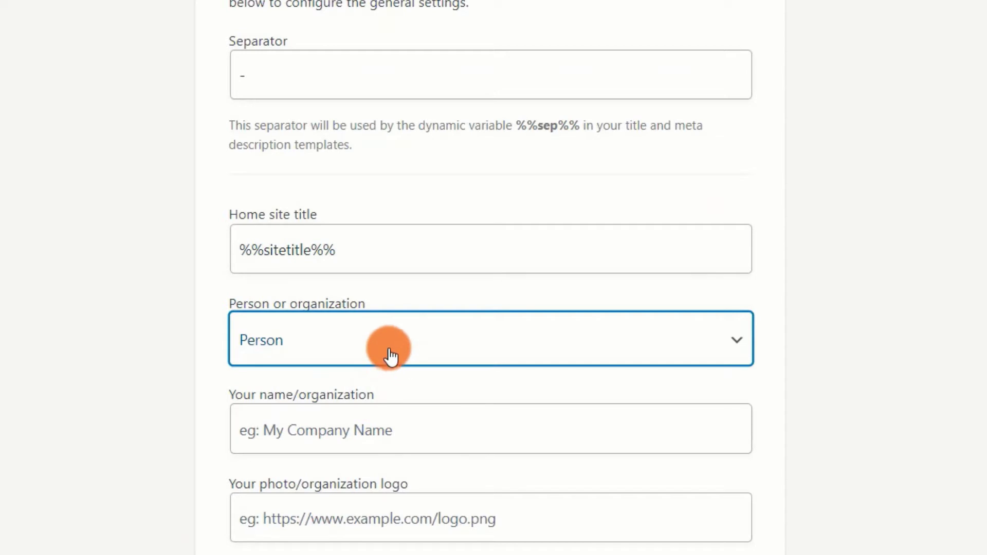
scroll(222, 386, down, 2)
click(373, 323)
text(nguruzz)
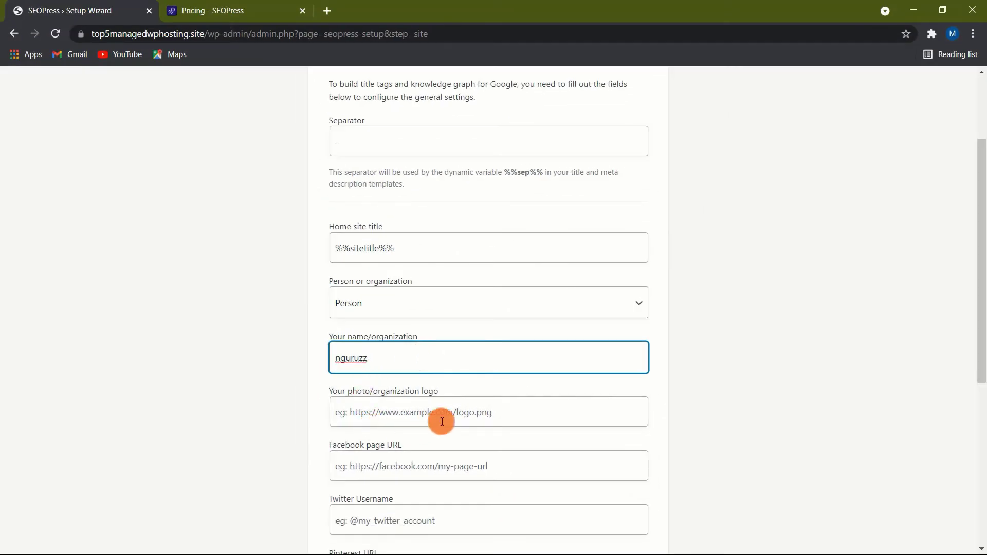
scroll(437, 362, down, 6)
click(474, 464)
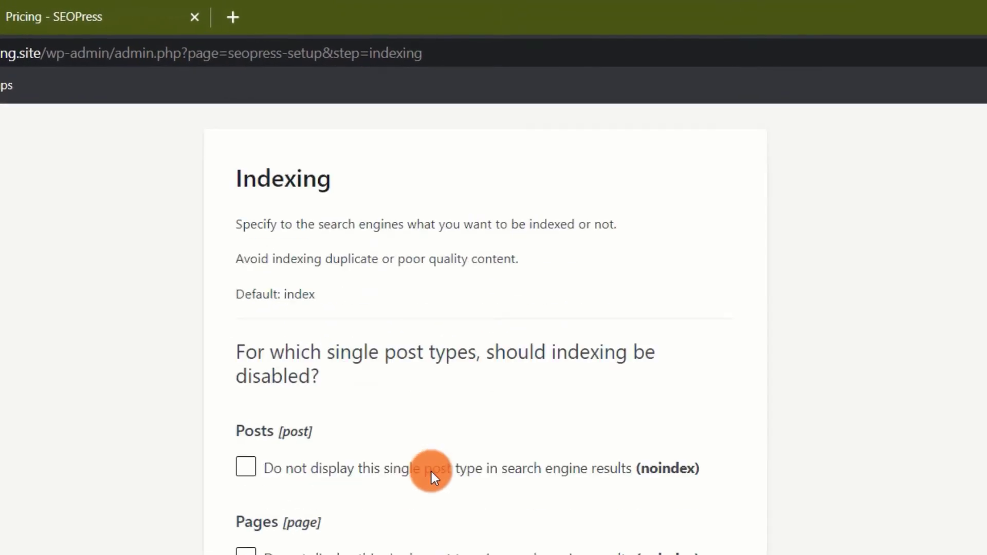
Step: Set the Posts and Pages single post types to noindex and continue to the advanced options
click(249, 467)
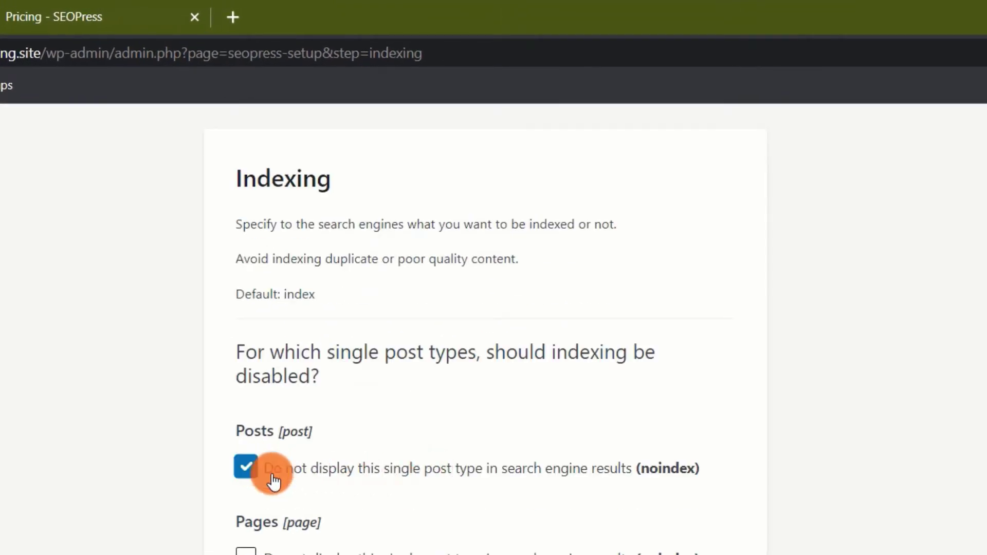
scroll(392, 491, down, 2)
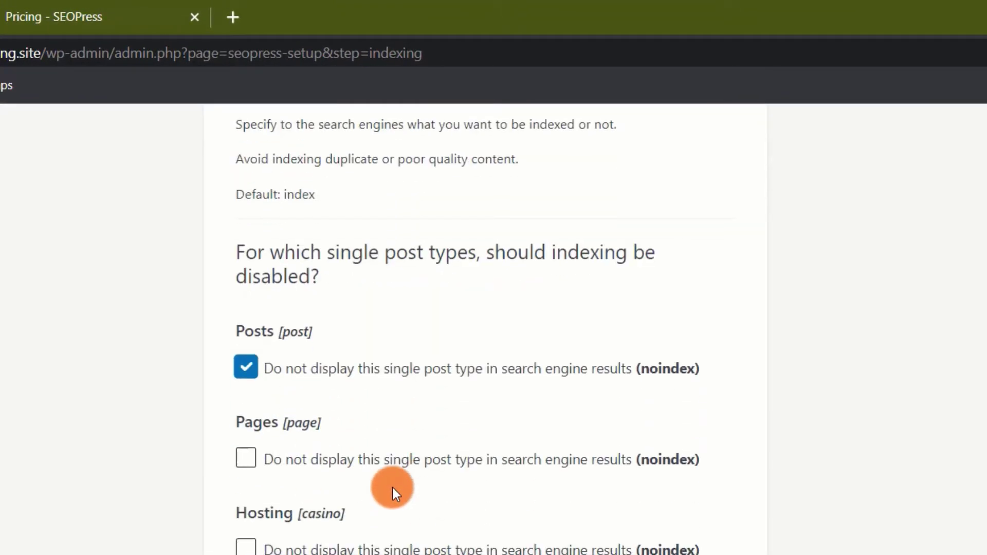
click(247, 457)
scroll(426, 481, down, 2)
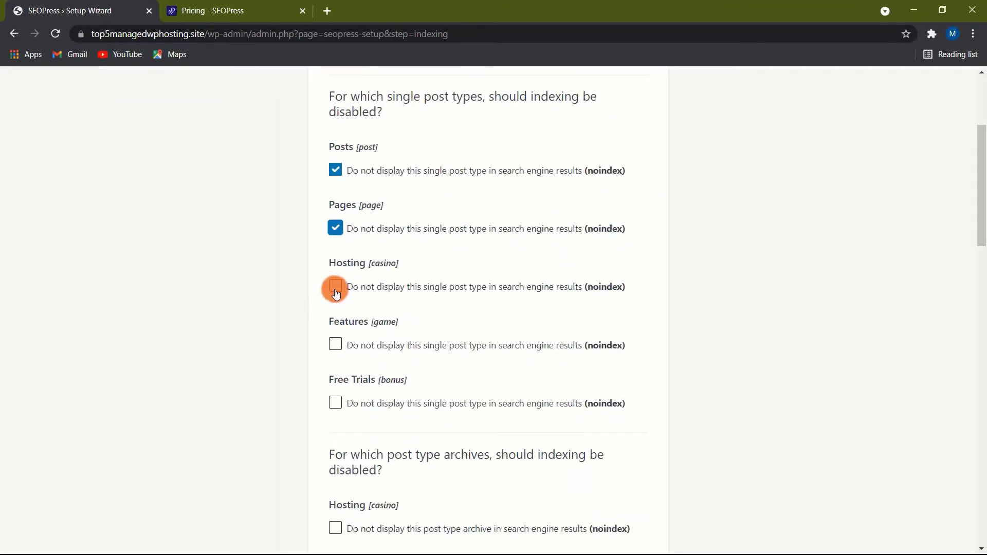
scroll(421, 295, up, 1)
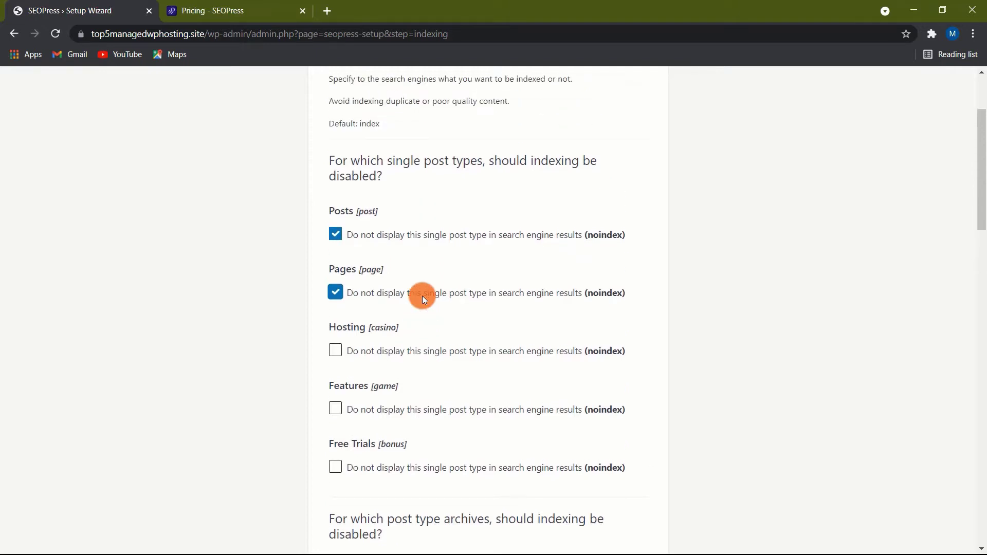
scroll(422, 298, down, 15)
click(491, 454)
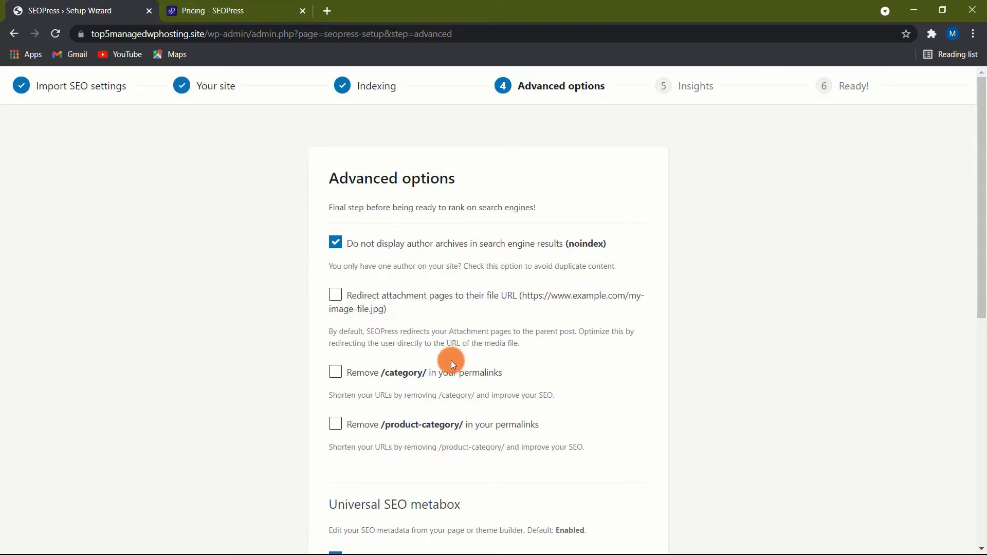
Step: Enable removal of /category/ from the permalinks and continue to the Insights step
scroll(452, 364, down, 1)
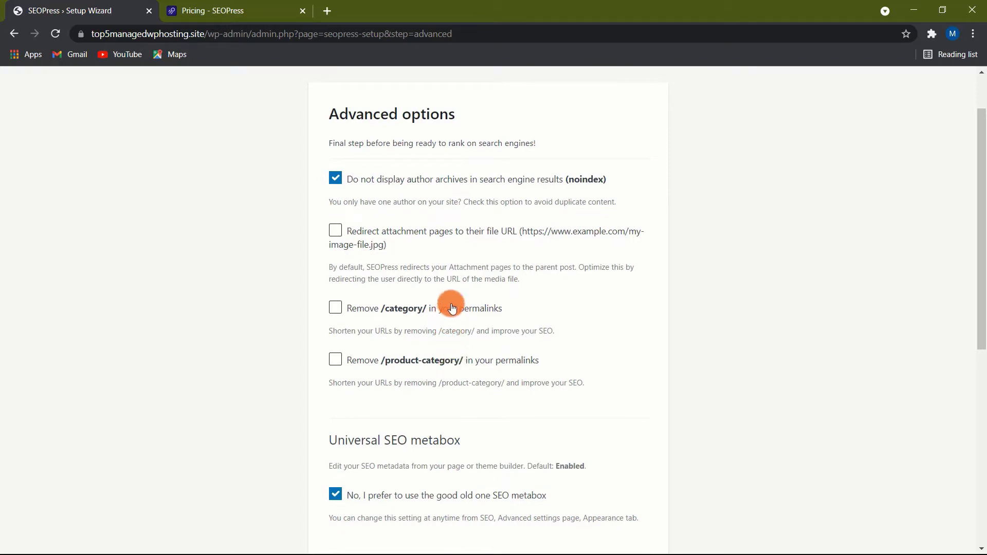
scroll(453, 307, up, 1)
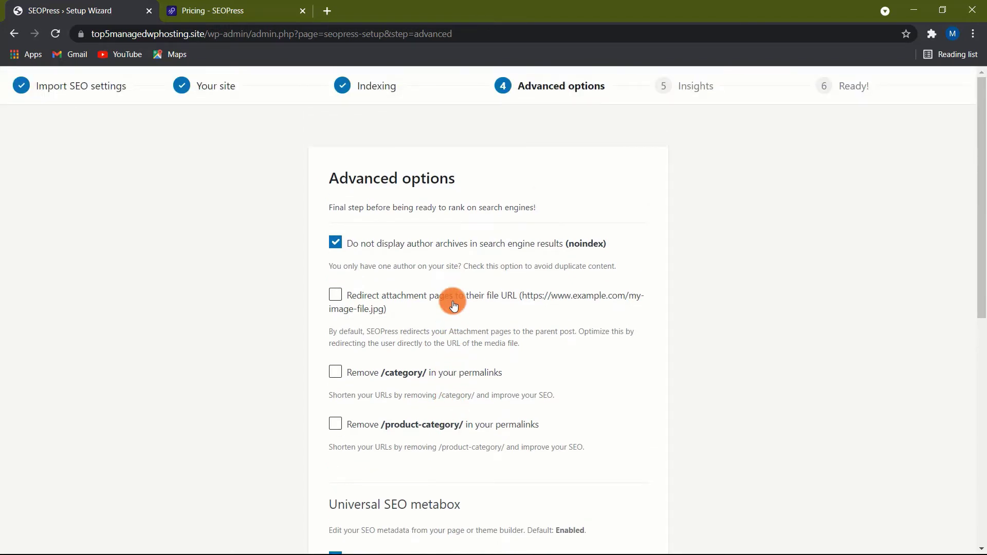
click(335, 376)
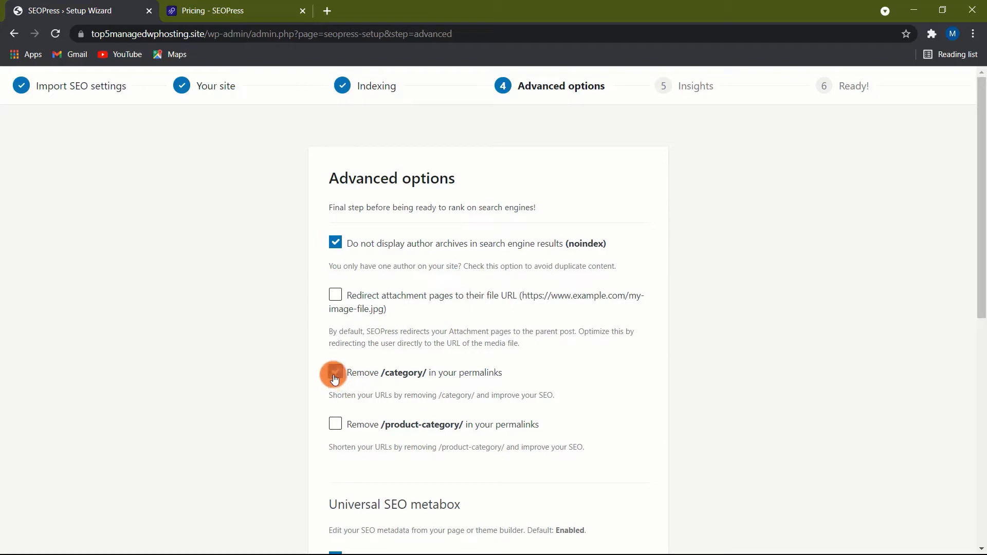
scroll(411, 442, down, 8)
click(491, 457)
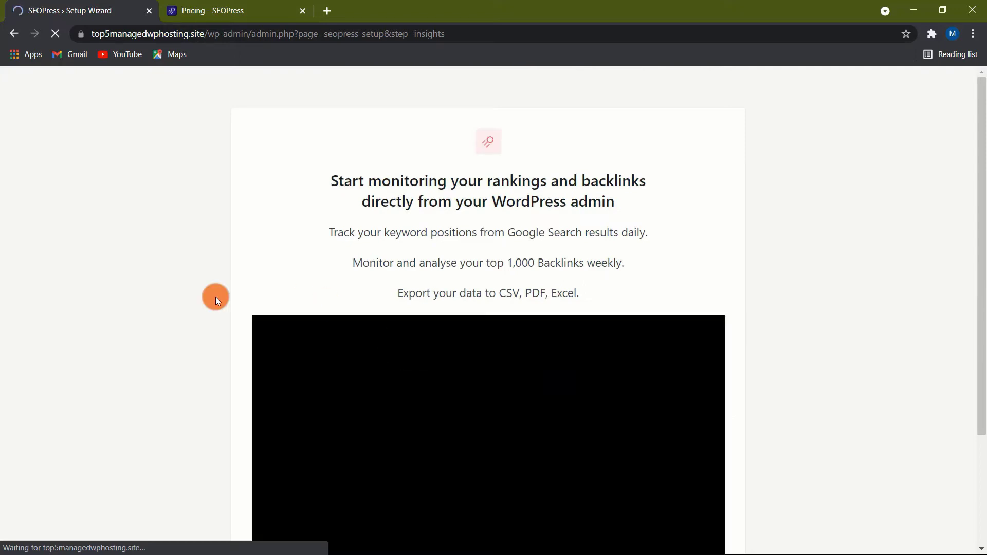
scroll(200, 321, down, 3)
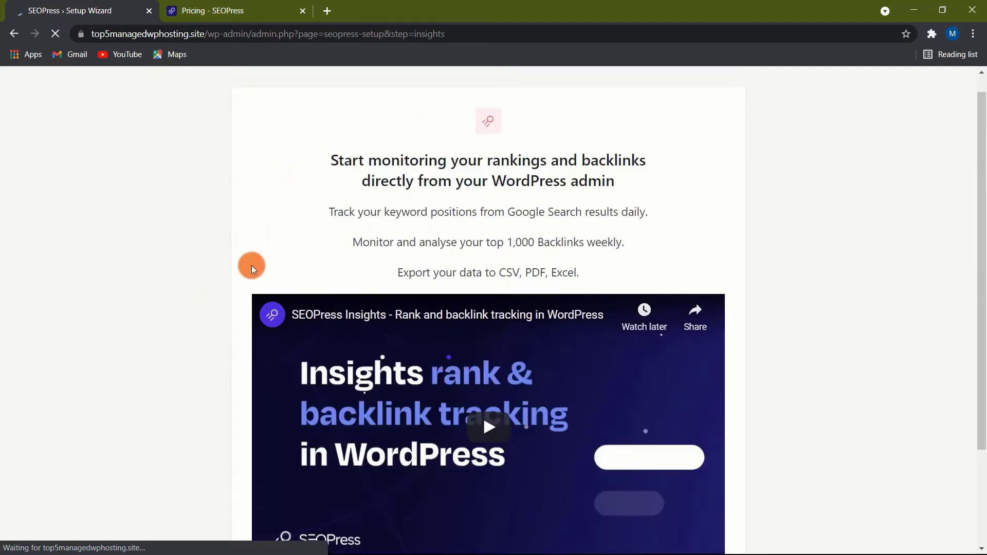
Step: Open the SEOPress Insights product page from the wizard and review its rank tracking, backlink monitoring and pricing information
scroll(247, 272, down, 3)
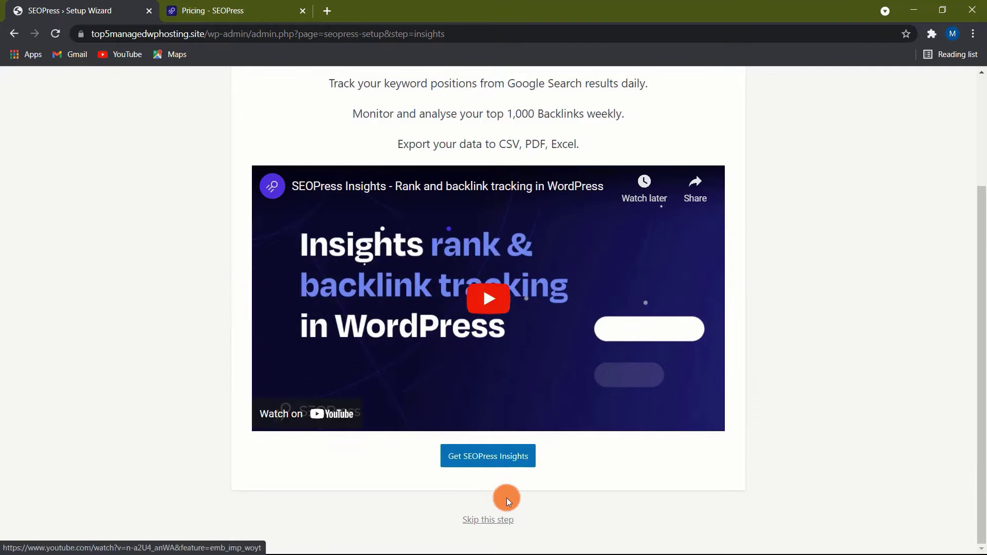
click(493, 460)
scroll(181, 325, down, 6)
scroll(181, 325, down, 10)
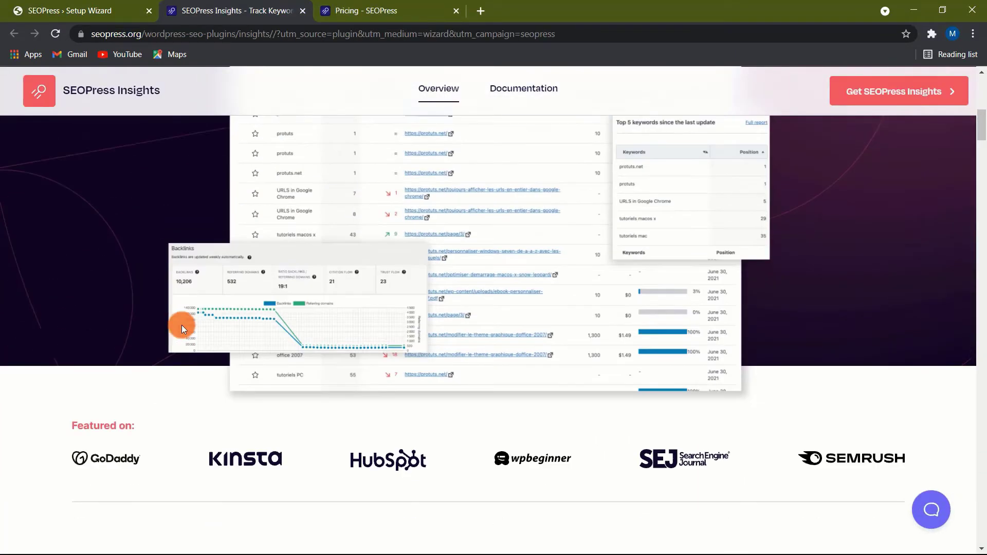
scroll(181, 326, down, 1)
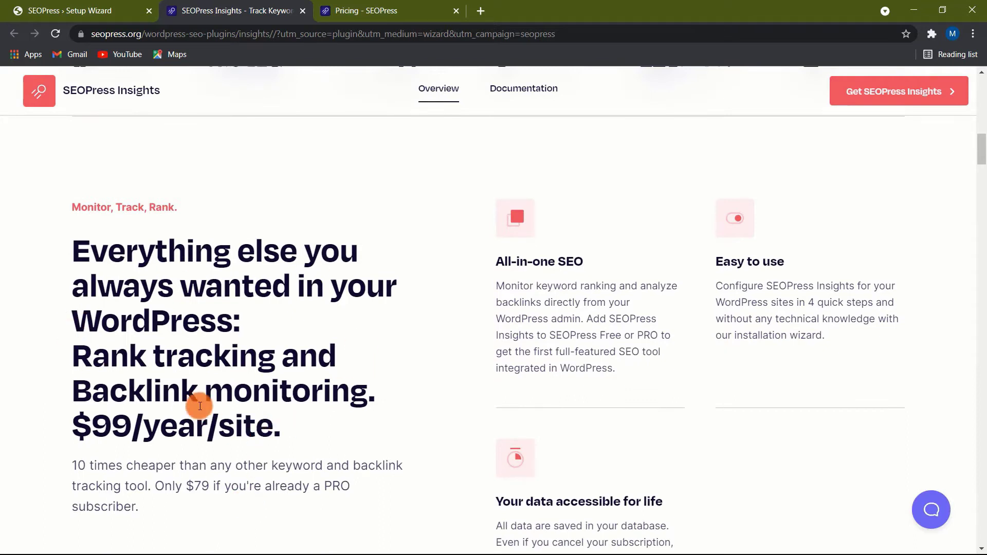
scroll(320, 298, up, 5)
scroll(320, 298, up, 2)
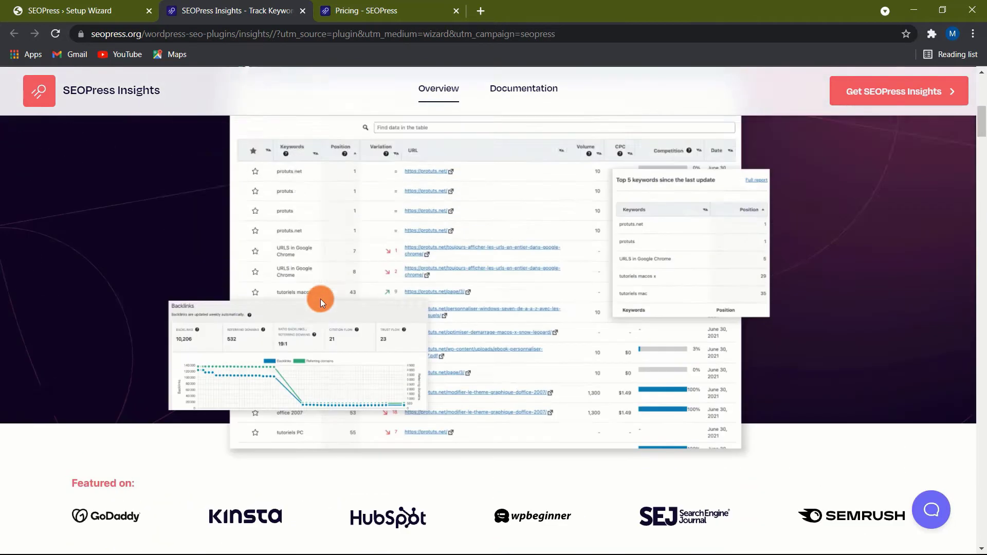
Step: Return to the setup wizard, skip the Insights step, and leave the final Ready page for the WordPress dashboard
key(ctrl+shift+Tab)
click(488, 518)
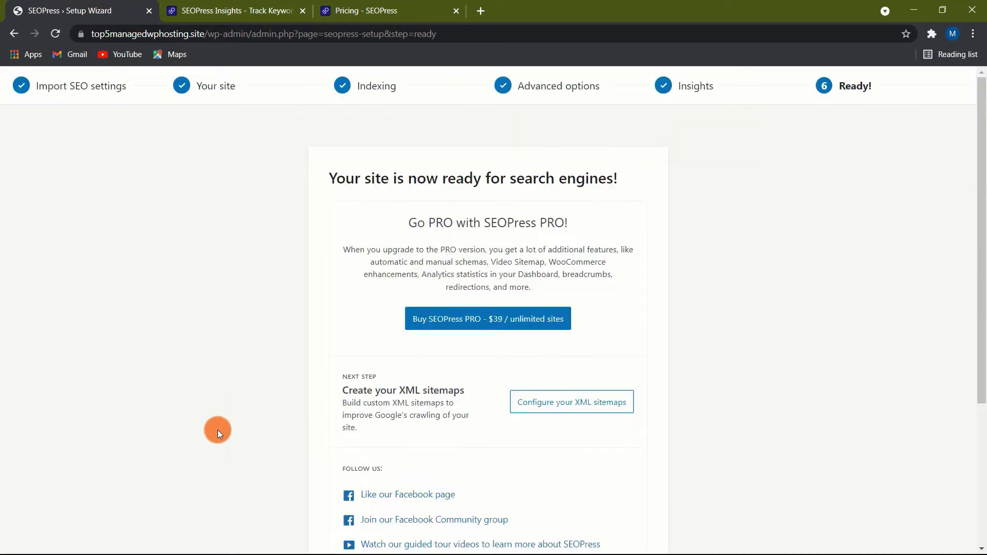
scroll(632, 377, down, 4)
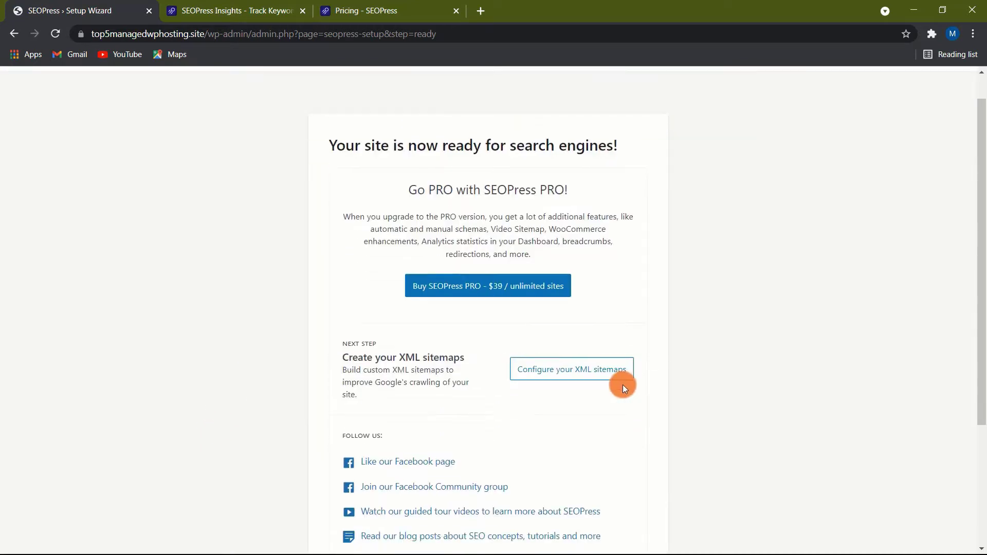
click(403, 486)
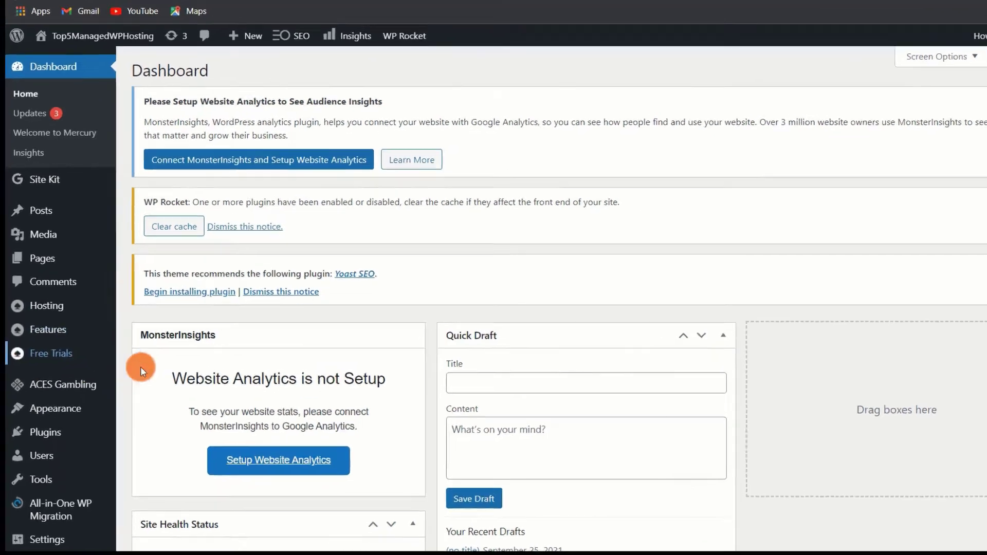
Step: Open the SEO plugin's Titles & Metas settings and review the homepage separator, site title and meta description
scroll(140, 375, down, 5)
mouse_move(77, 485)
click(155, 433)
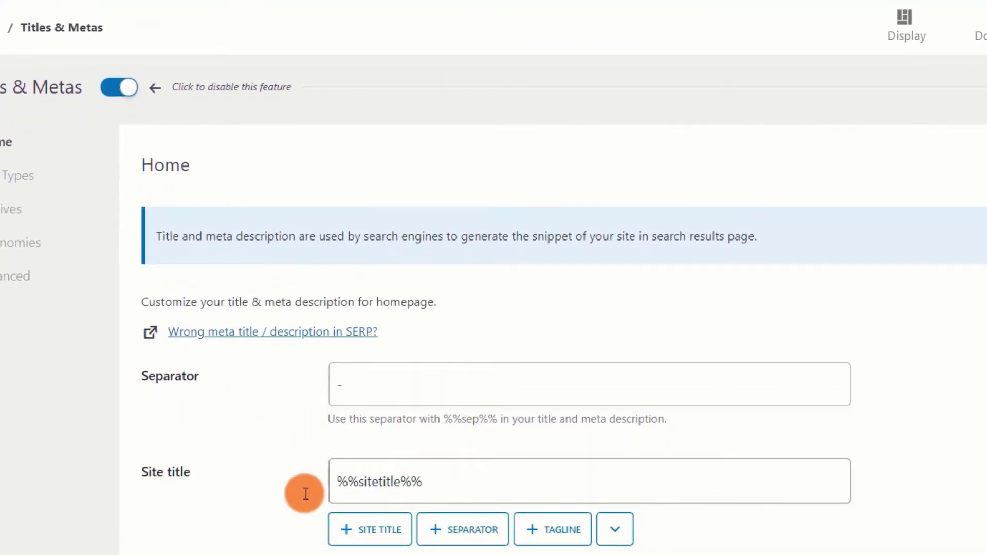
scroll(318, 507, down, 5)
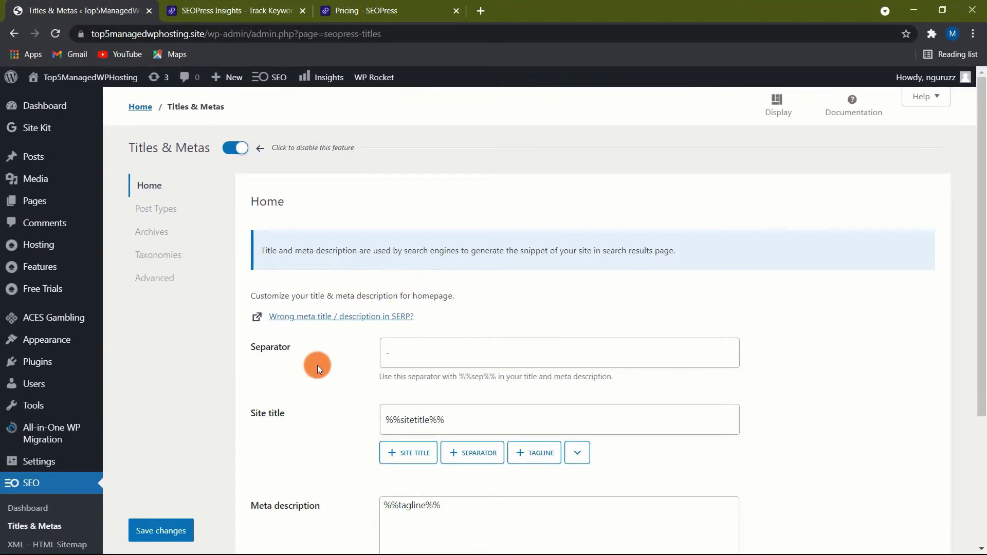
Step: Examine the title and meta description templates and the indexing options for Posts and Pages in the Post Types settings
click(168, 211)
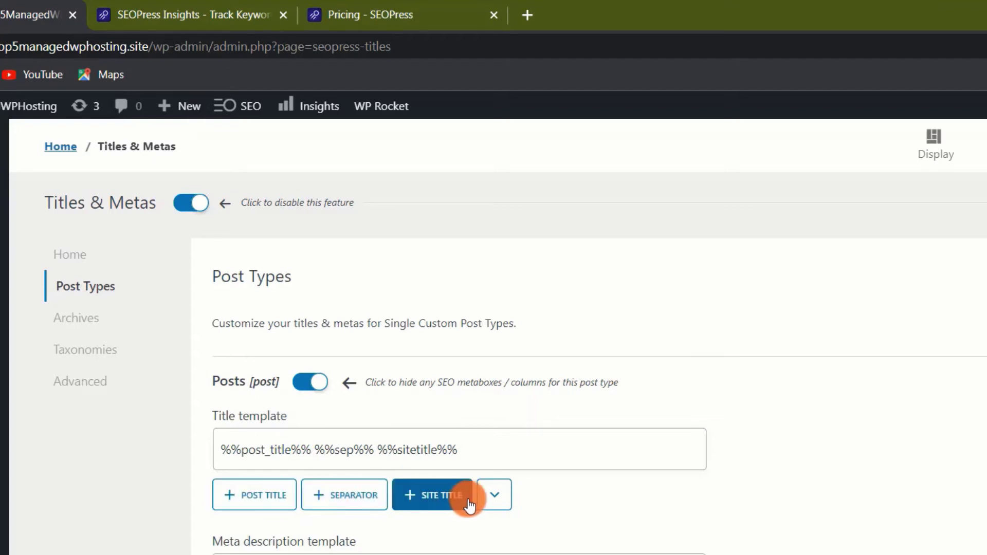
scroll(187, 505, down, 2)
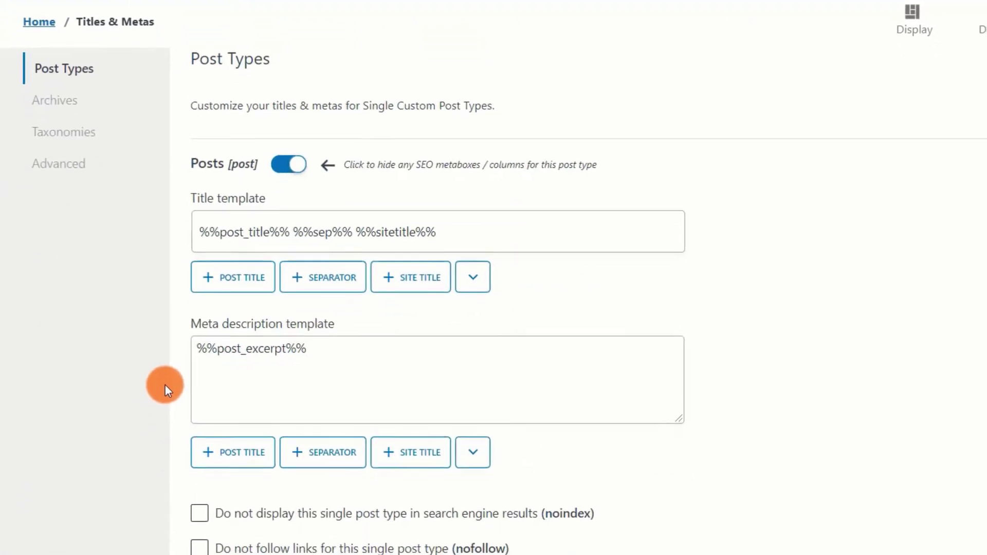
scroll(165, 385, down, 2)
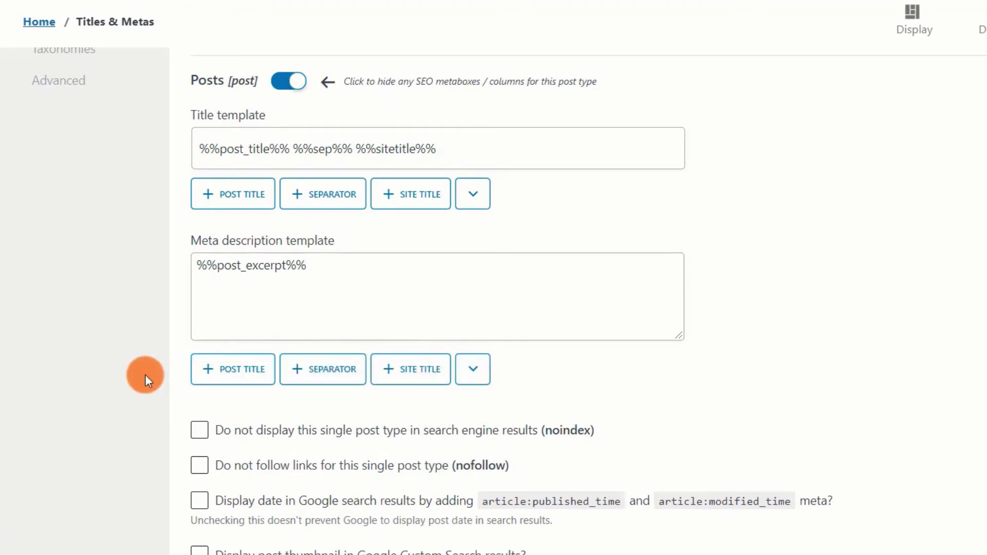
scroll(145, 374, down, 2)
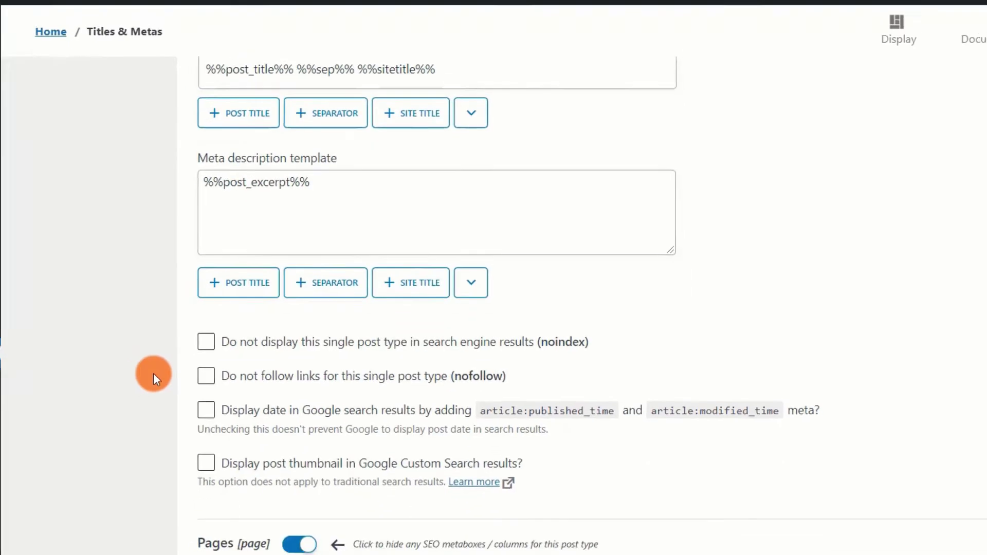
scroll(218, 364, down, 3)
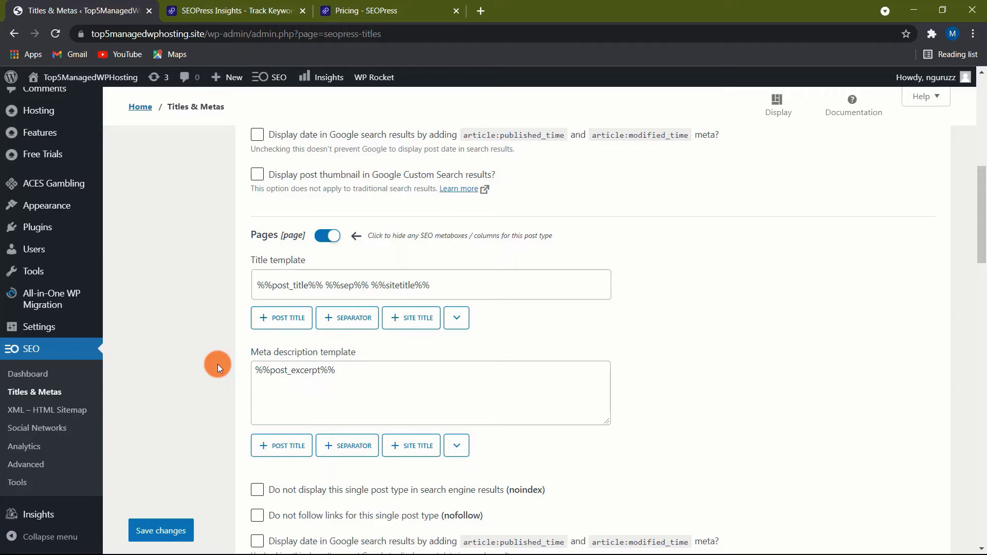
scroll(224, 356, down, 3)
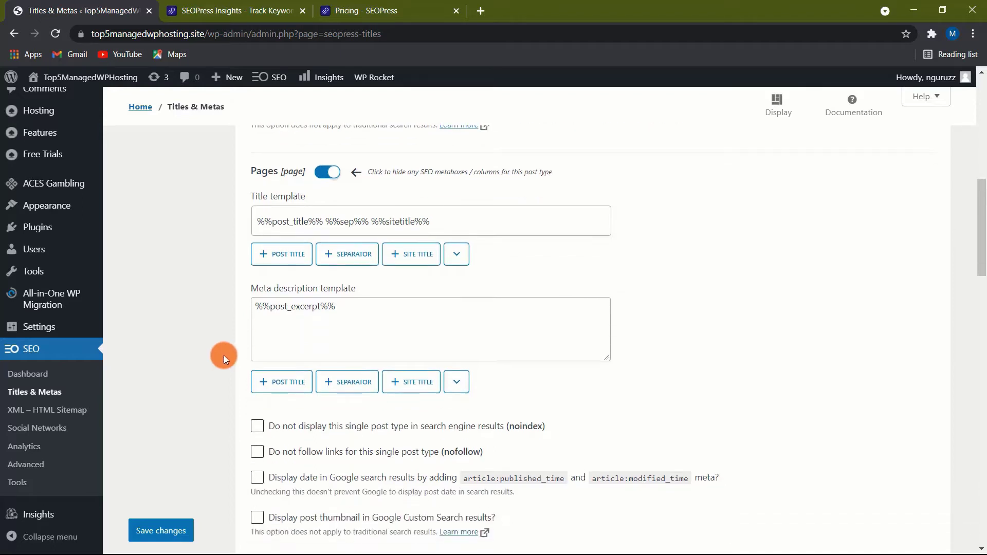
scroll(223, 355, down, 1)
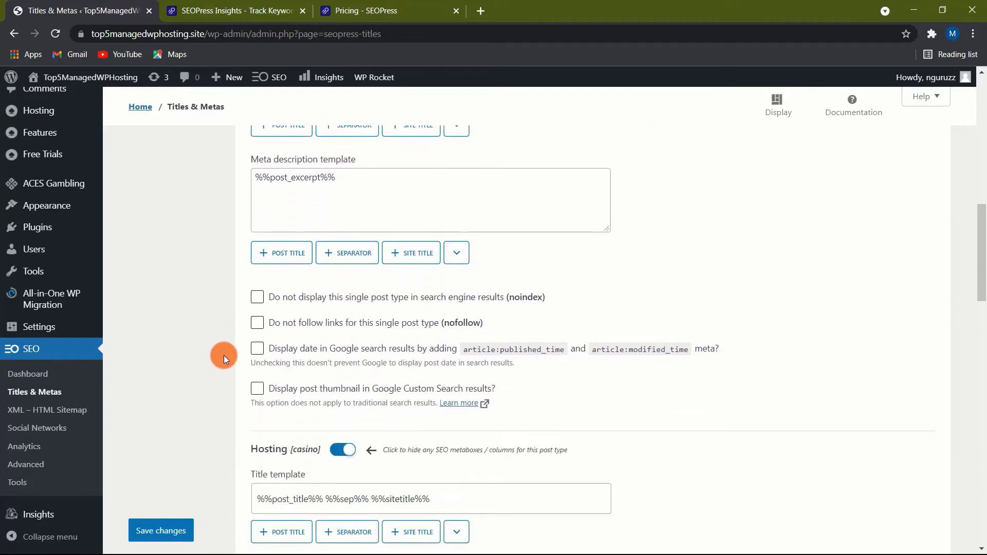
scroll(224, 356, up, 5)
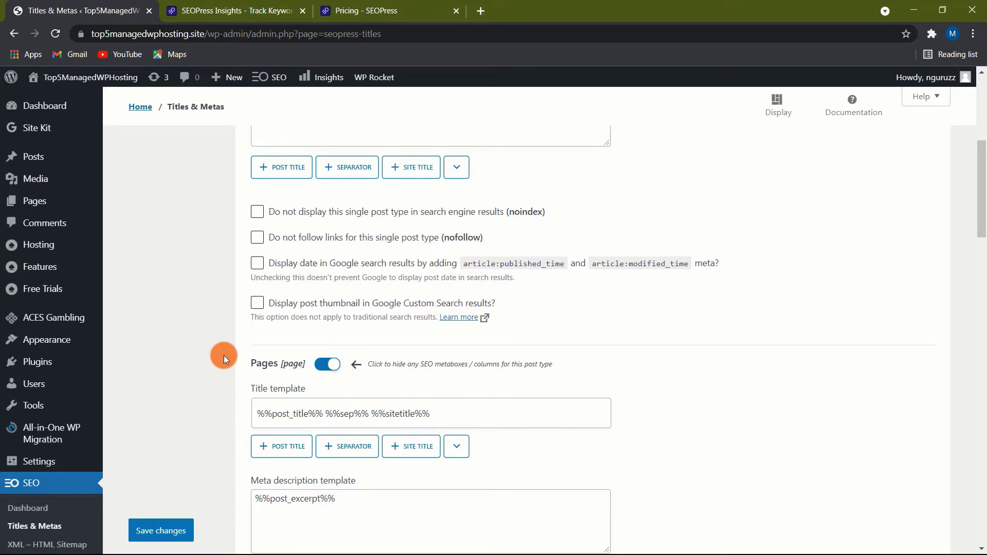
scroll(224, 356, up, 5)
Step: Review the templates and noindex options of the custom post types, from Hosting through Free Trials
scroll(224, 356, down, 11)
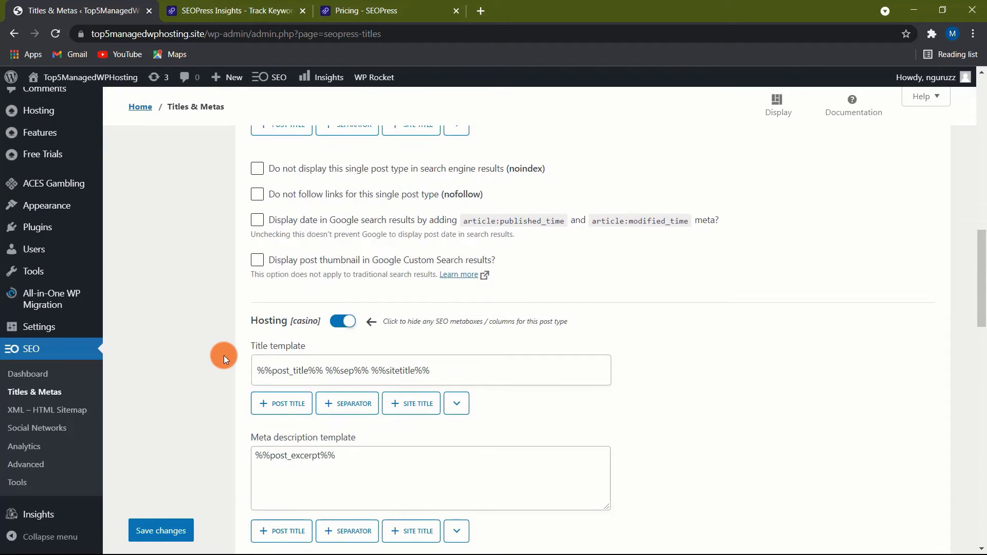
scroll(223, 356, down, 10)
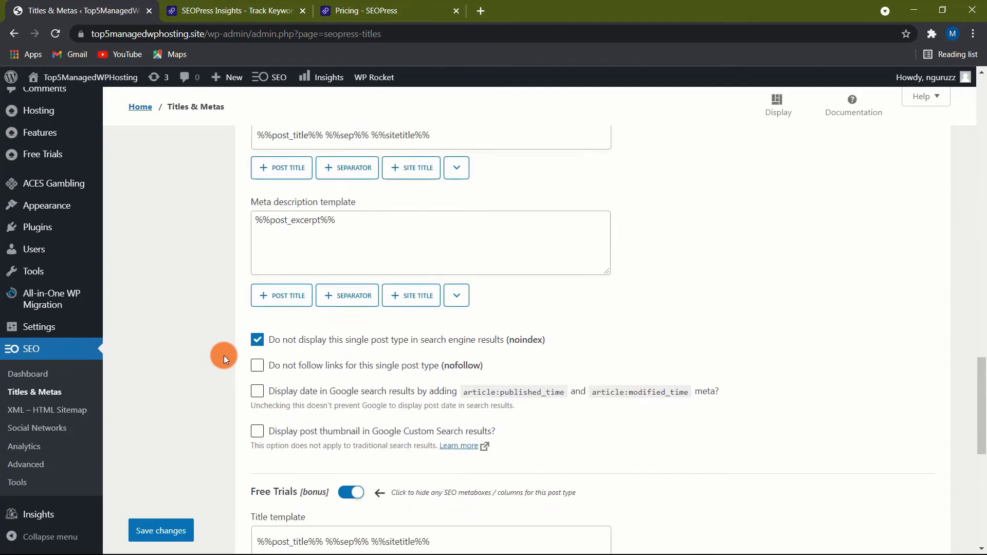
scroll(224, 356, down, 7)
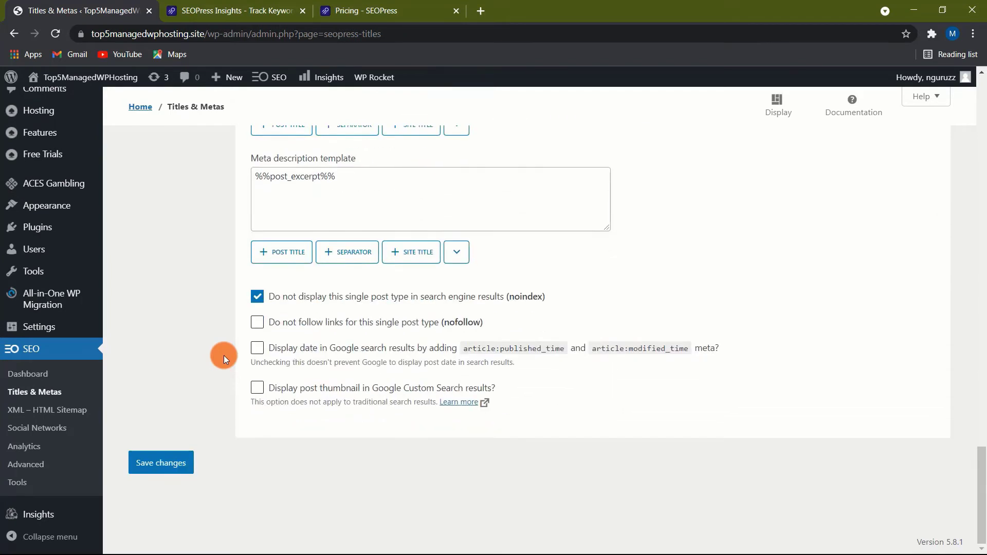
scroll(224, 355, up, 6)
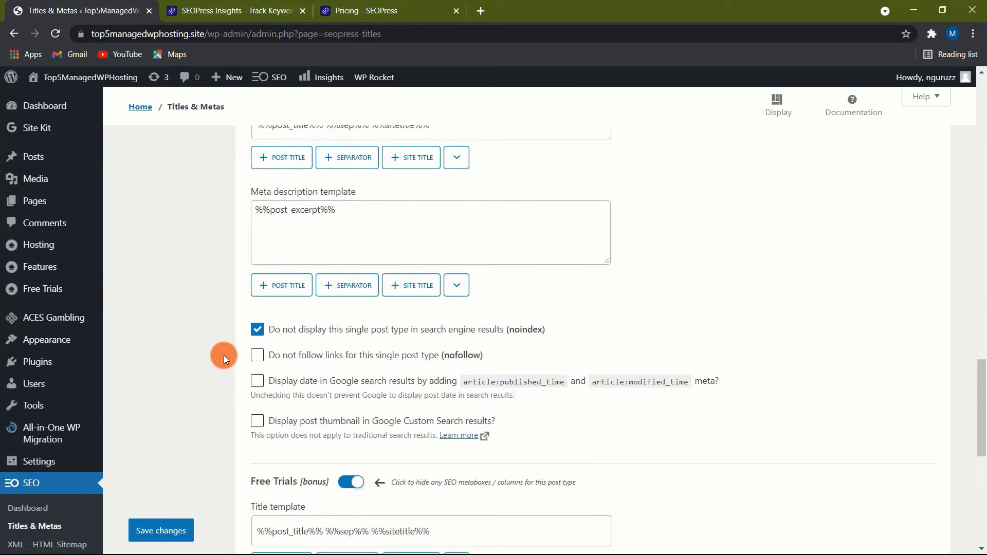
scroll(224, 356, up, 2)
scroll(223, 355, up, 6)
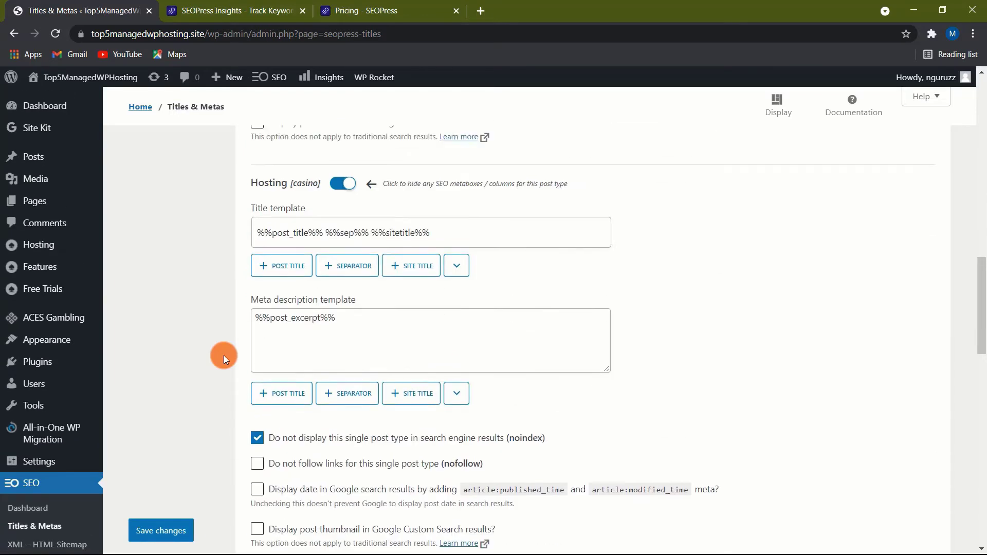
scroll(223, 355, up, 10)
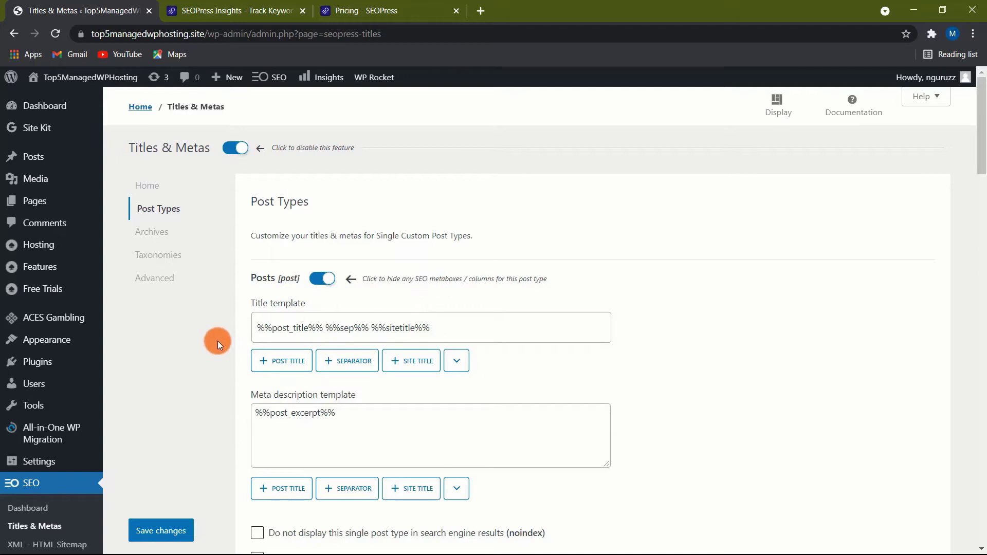
Step: Examine the Archives title templates and noindex options, covering custom post type, author, date, search and 404 archives
click(155, 232)
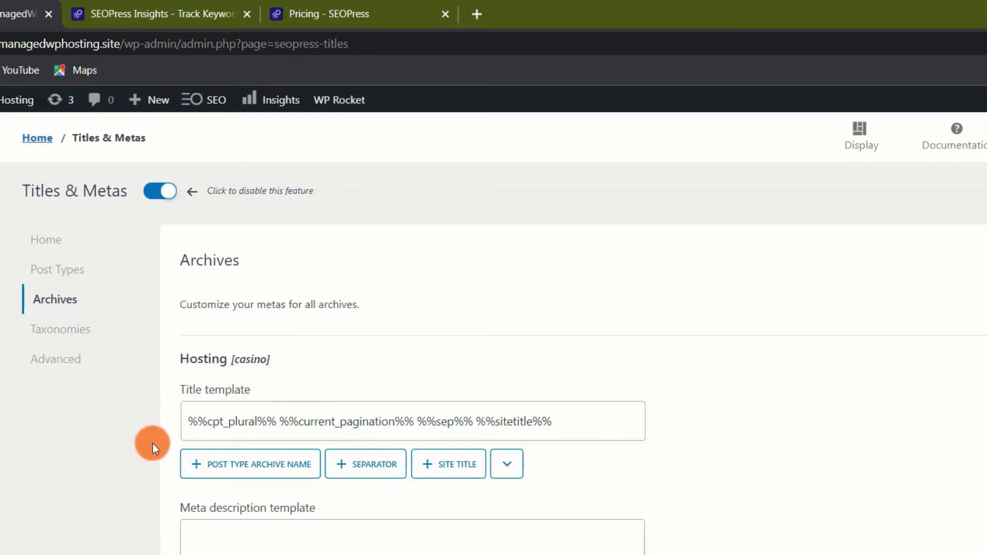
scroll(153, 443, down, 6)
scroll(115, 460, down, 9)
scroll(134, 455, down, 8)
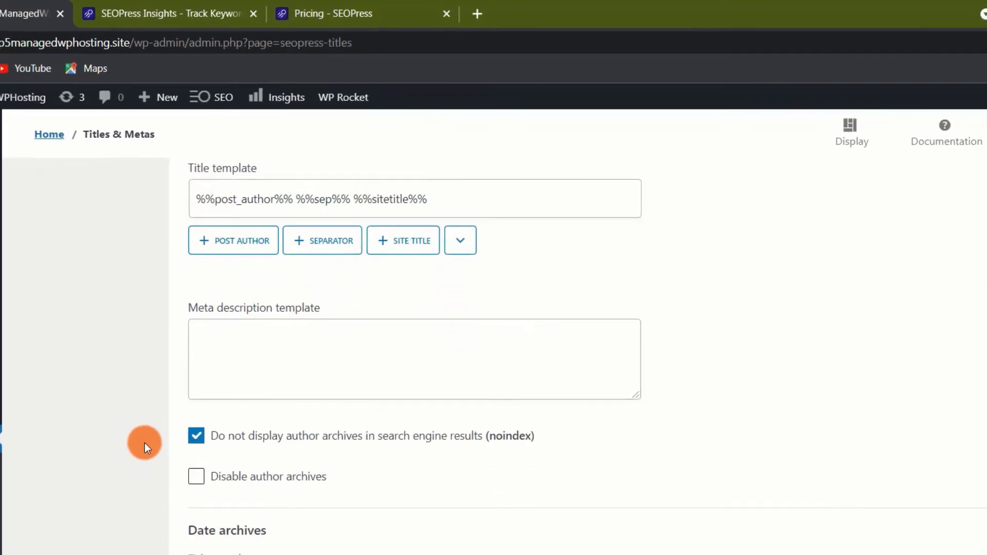
scroll(165, 391, down, 3)
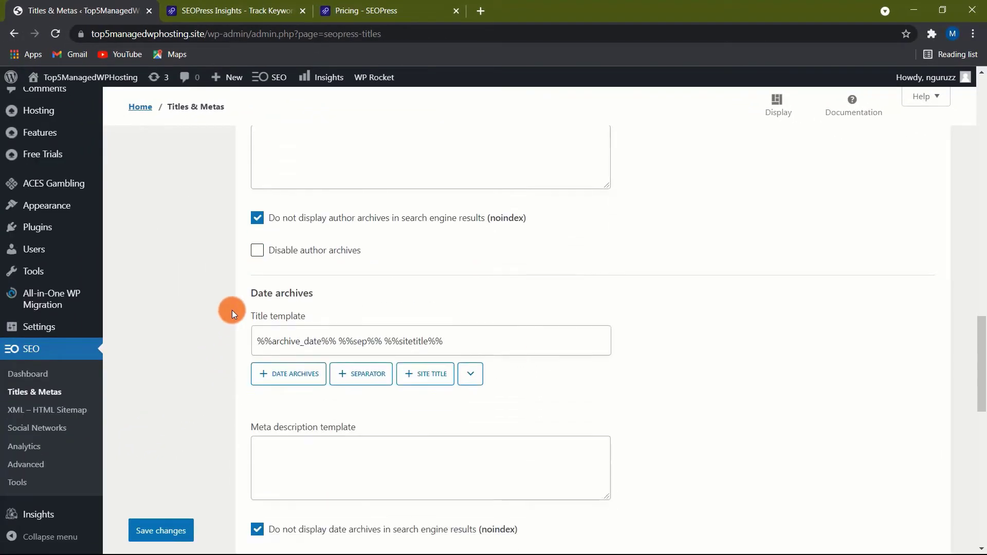
scroll(232, 311, down, 1)
scroll(232, 310, down, 4)
scroll(232, 310, down, 6)
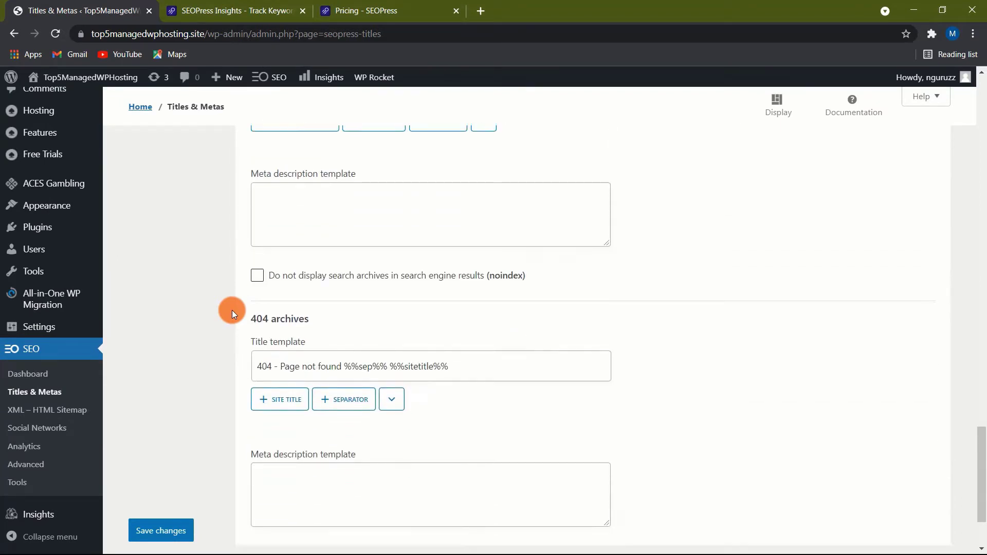
scroll(233, 310, down, 2)
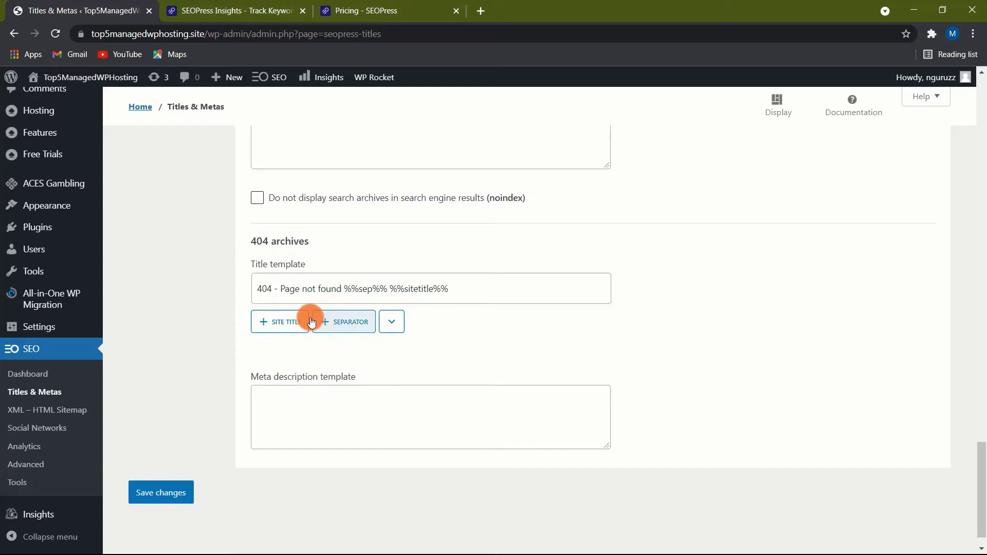
scroll(220, 360, down, 1)
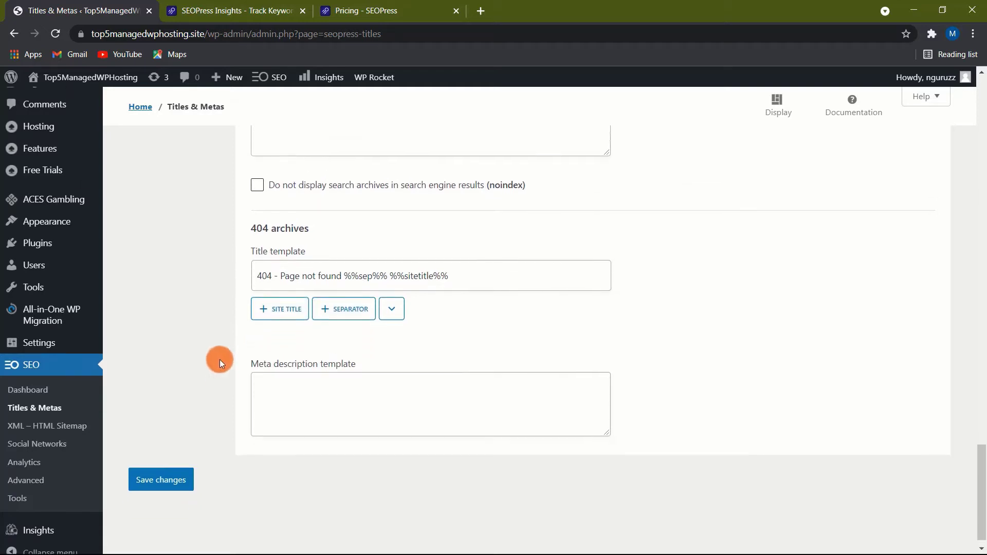
scroll(220, 359, up, 20)
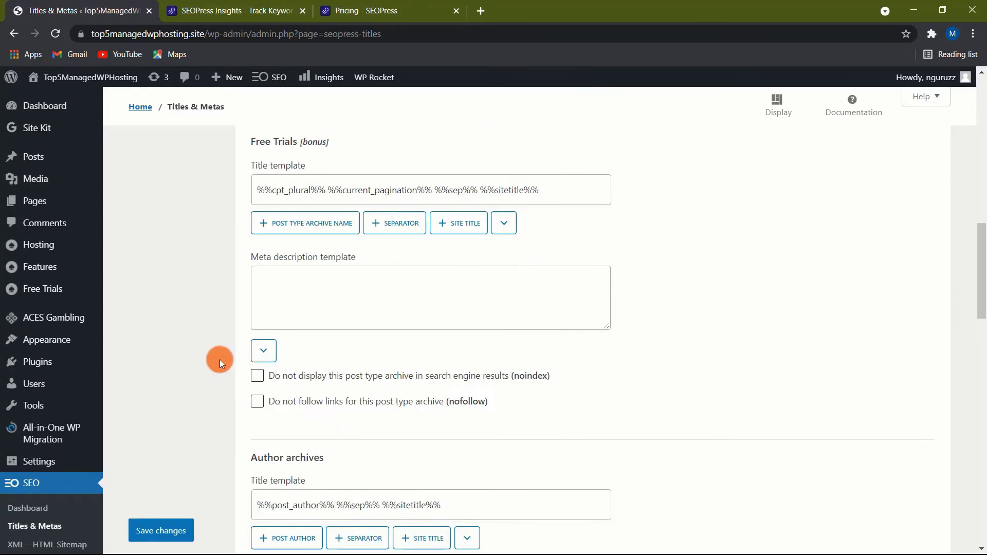
scroll(220, 359, up, 15)
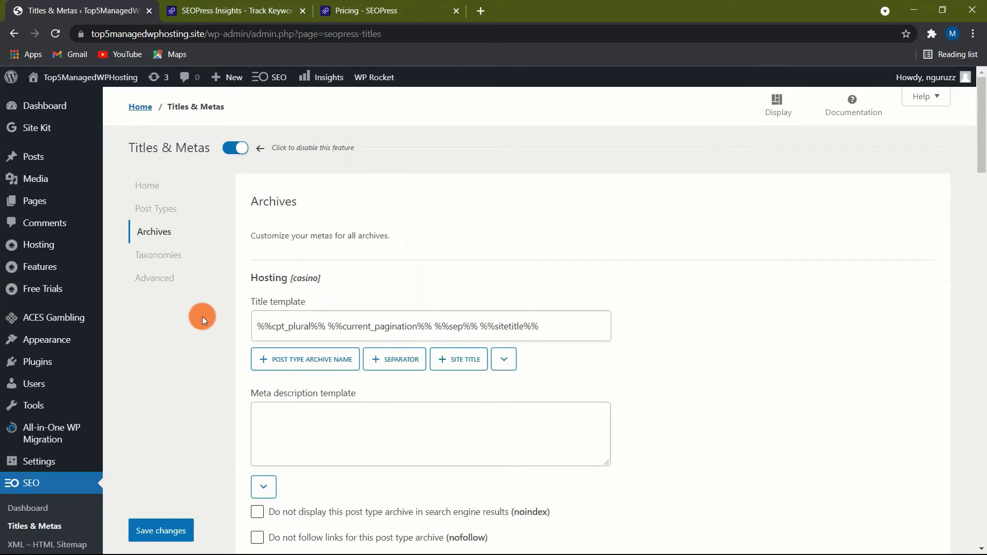
Step: Review the Taxonomies title and meta templates and the Advanced site-wide meta options such as noindex, nofollow and nosnippet
click(156, 255)
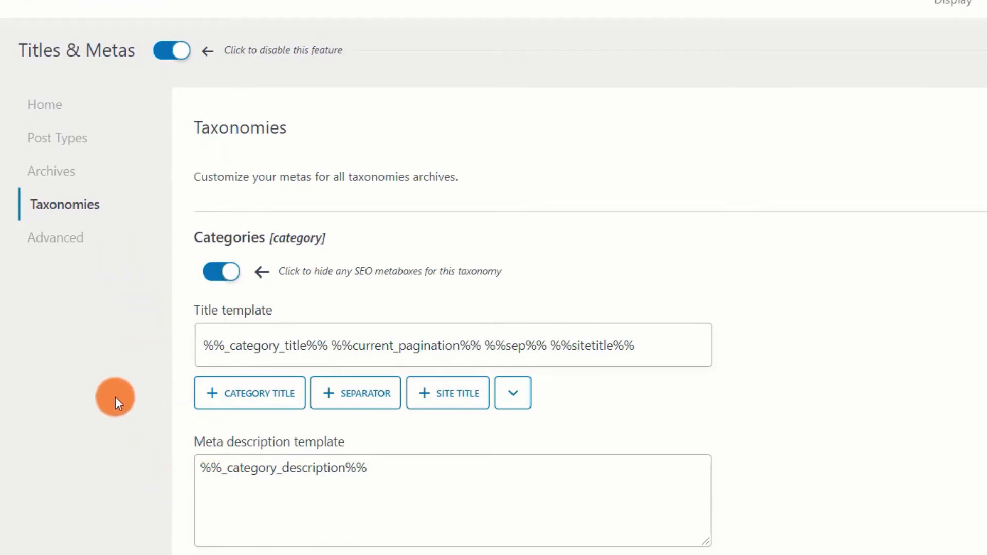
click(62, 242)
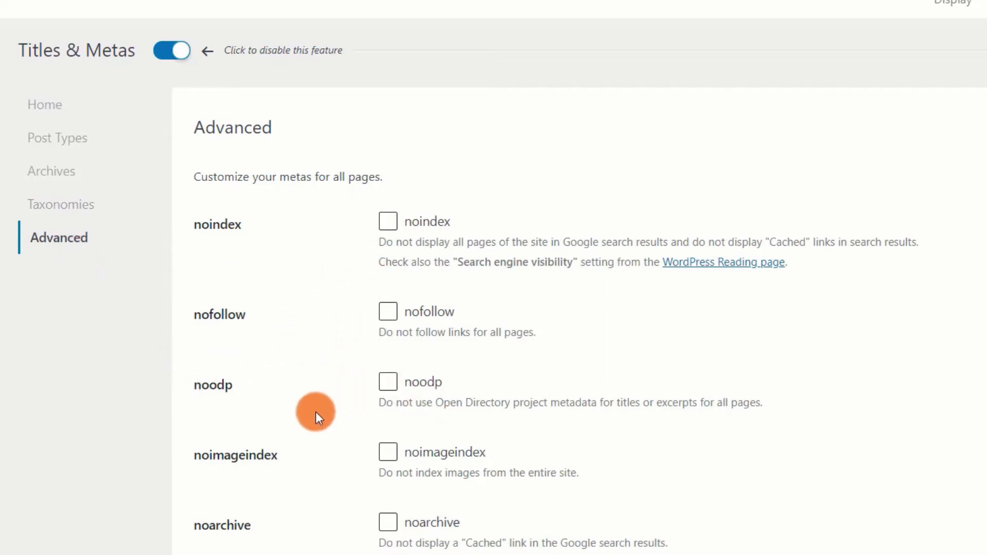
scroll(326, 420, down, 2)
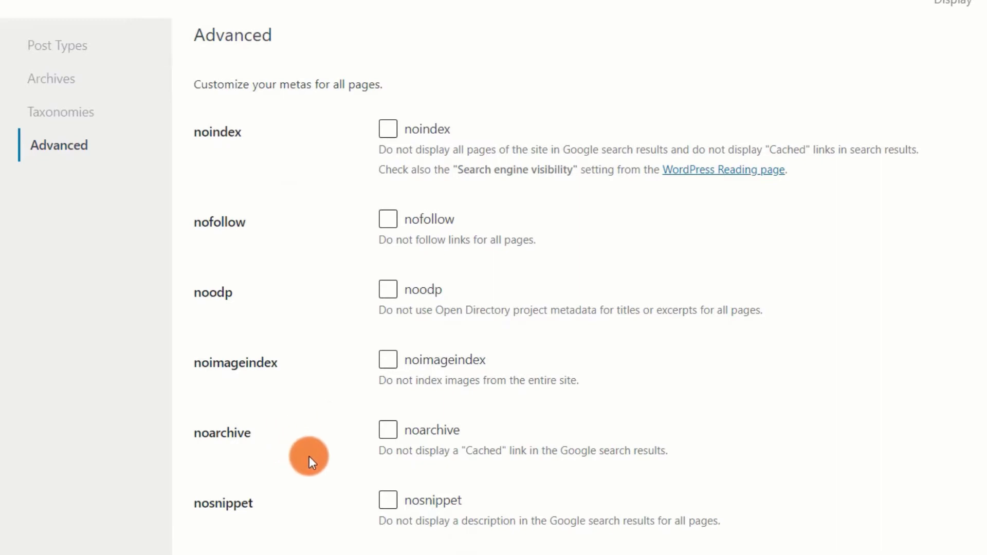
scroll(355, 466, down, 2)
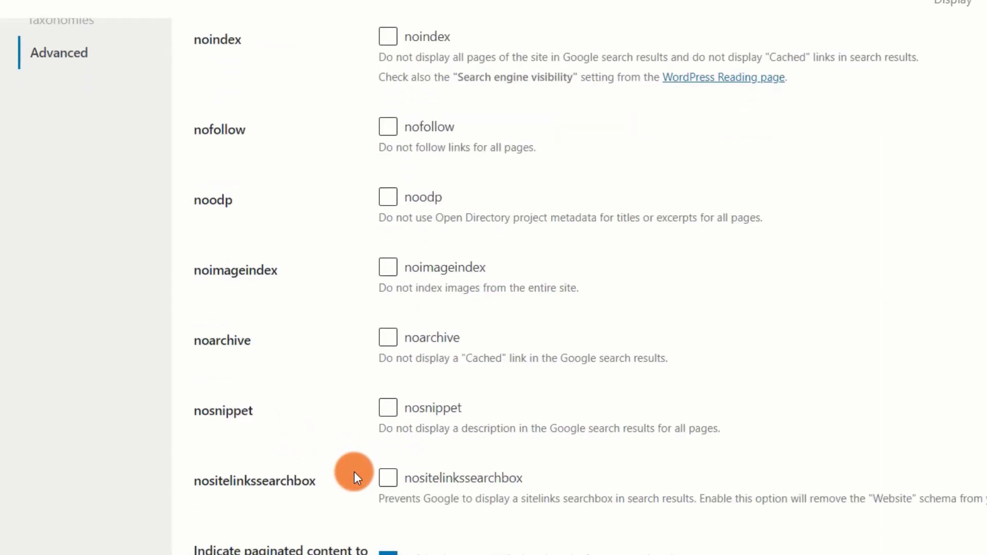
Step: Review the General options of the XML - HTML Sitemap settings and view the site's generated XML sitemap index
scroll(356, 468, up, 4)
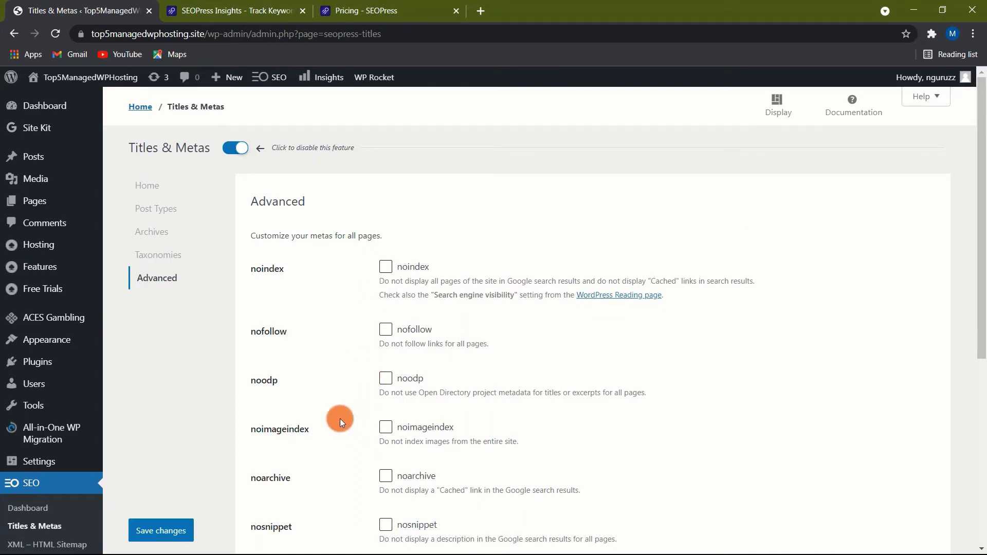
scroll(334, 391, down, 3)
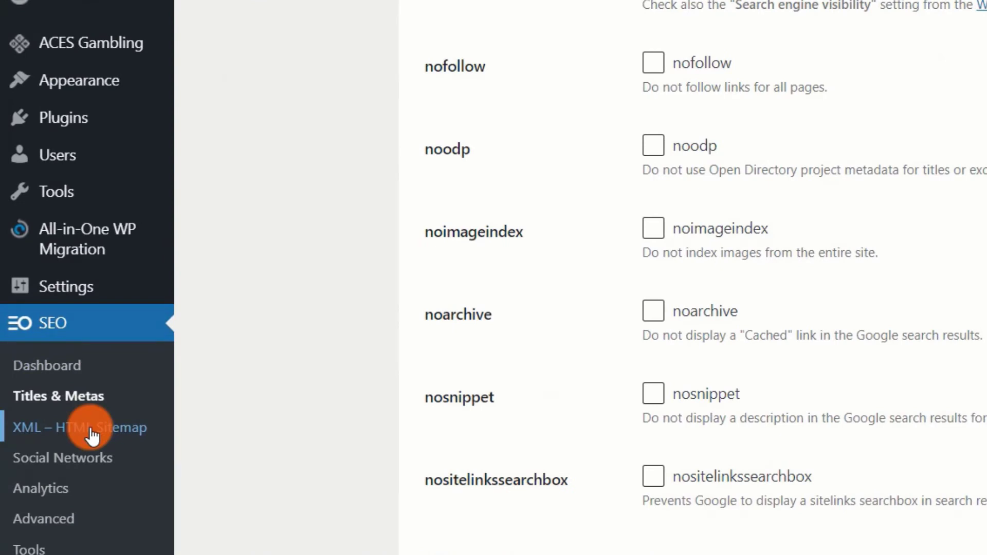
click(92, 435)
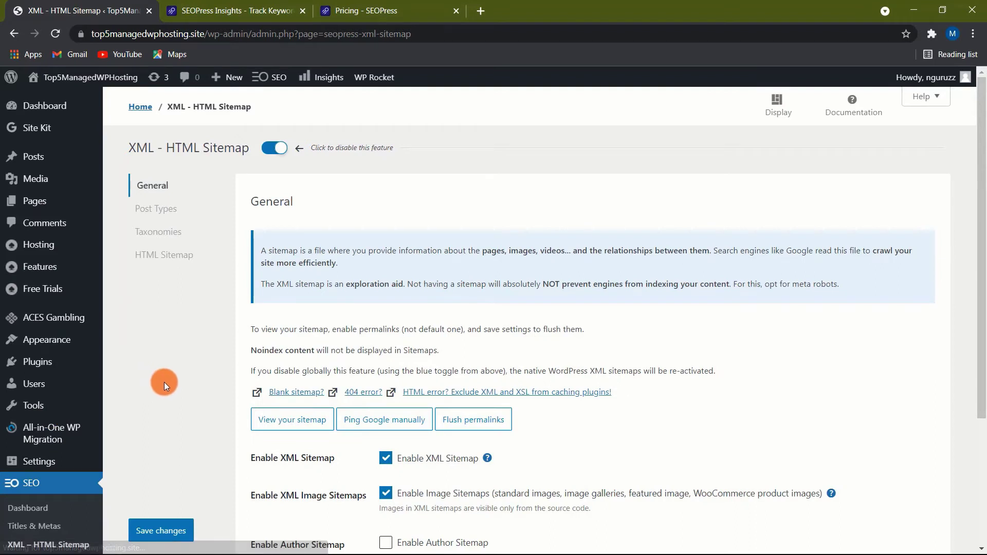
scroll(168, 375, down, 1)
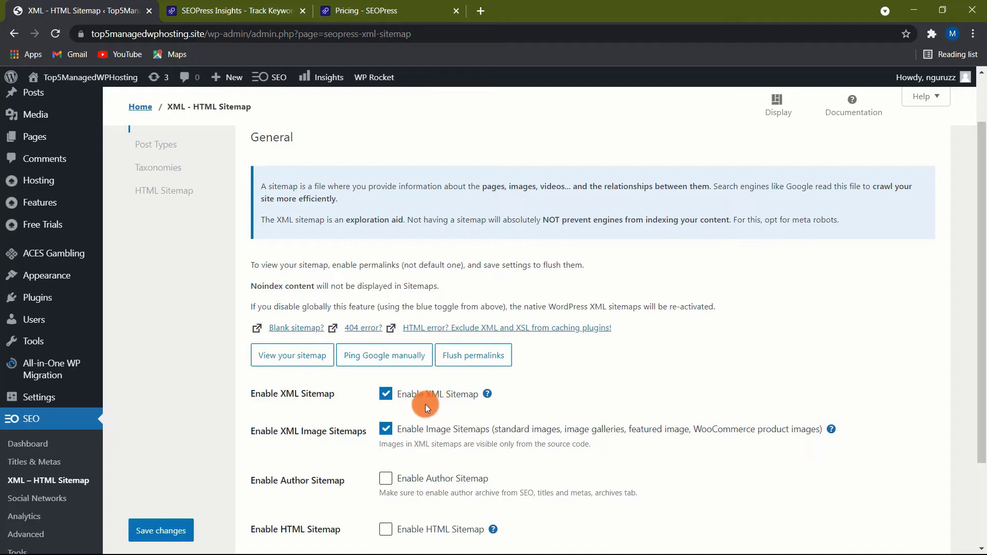
scroll(424, 405, down, 2)
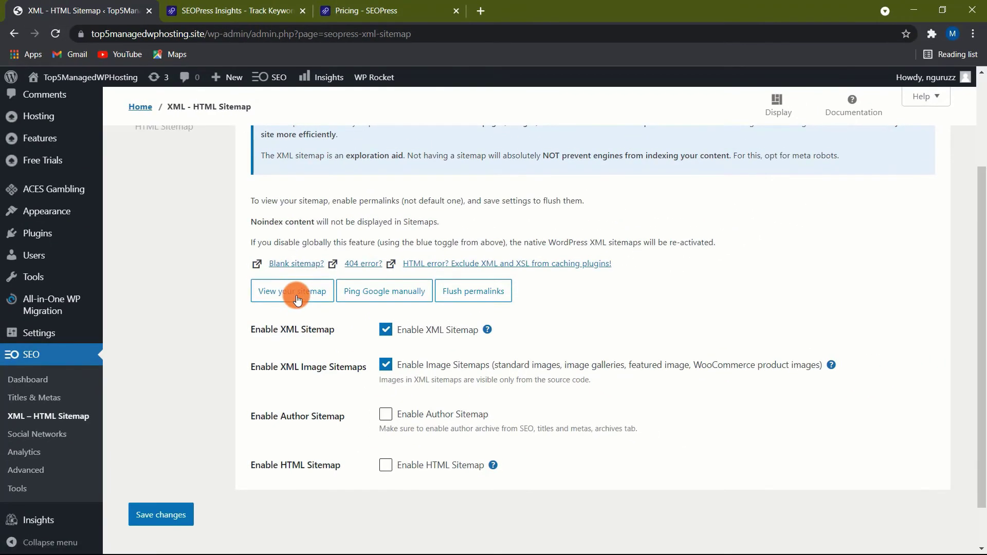
click(297, 299)
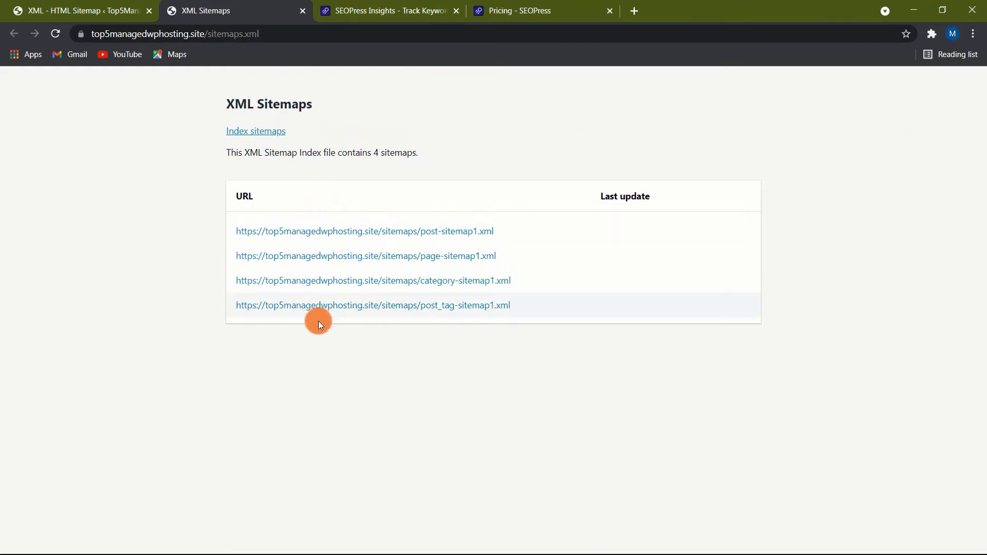
click(77, 9)
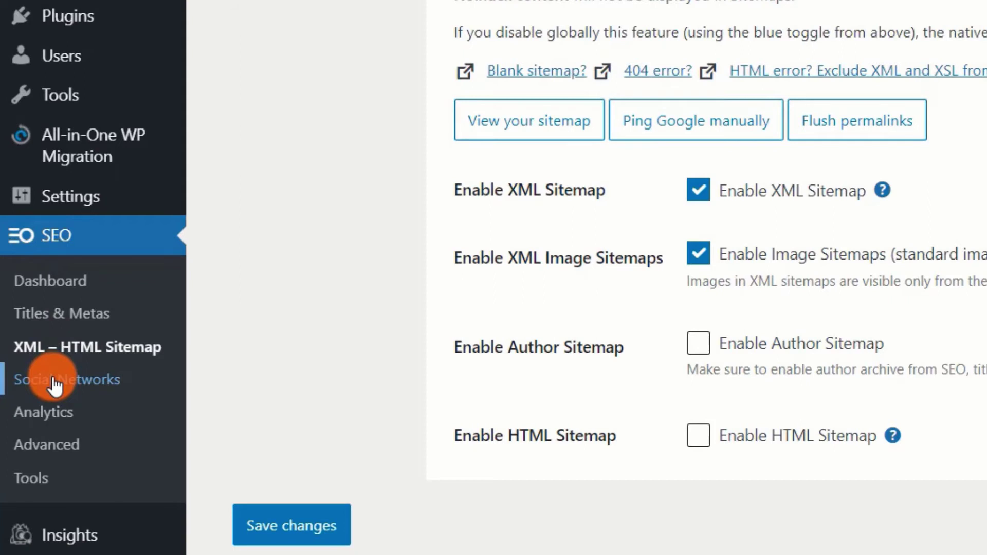
Step: Review the Knowledge Graph fields in the Social Networks settings, including the organization's phone number and the available contact types
click(55, 384)
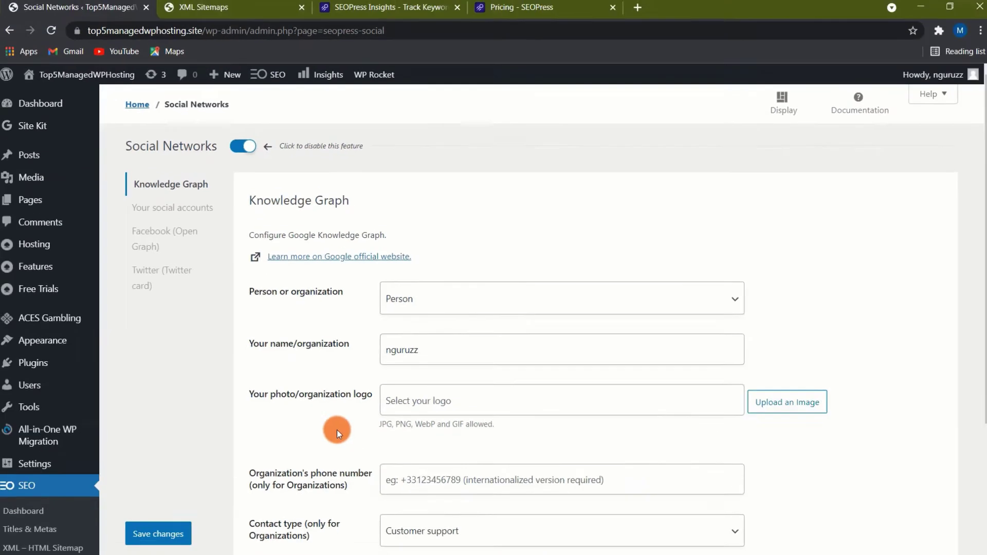
scroll(321, 497, down, 2)
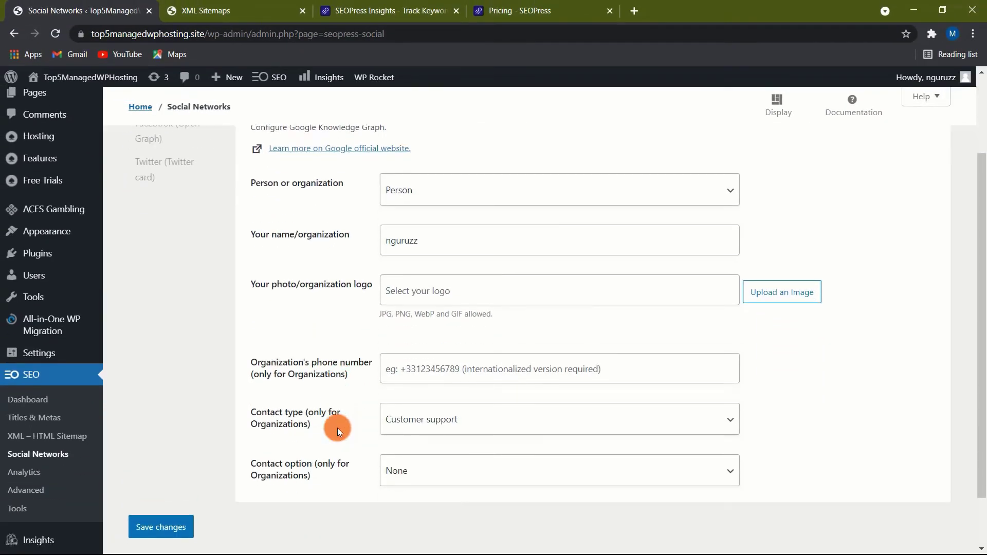
click(421, 353)
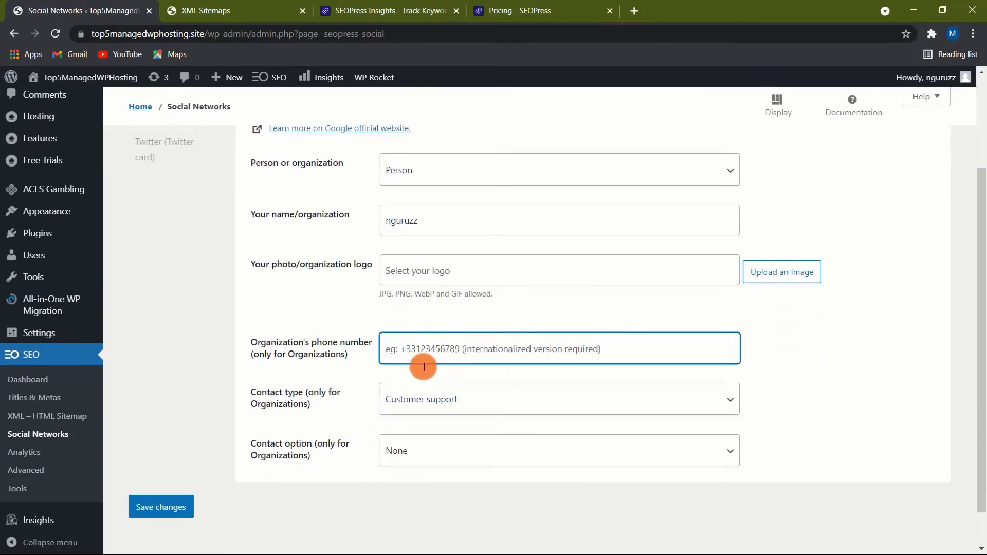
click(430, 406)
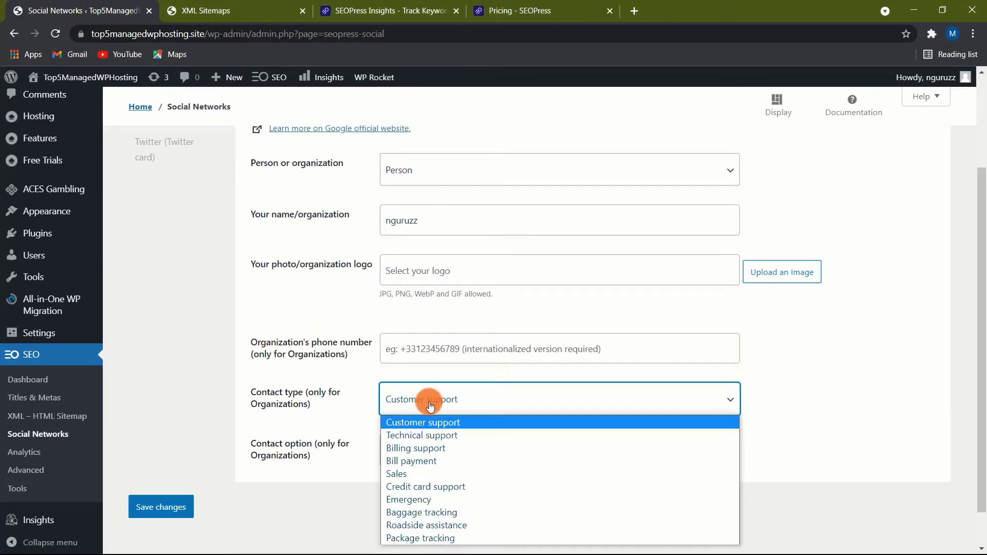
click(438, 421)
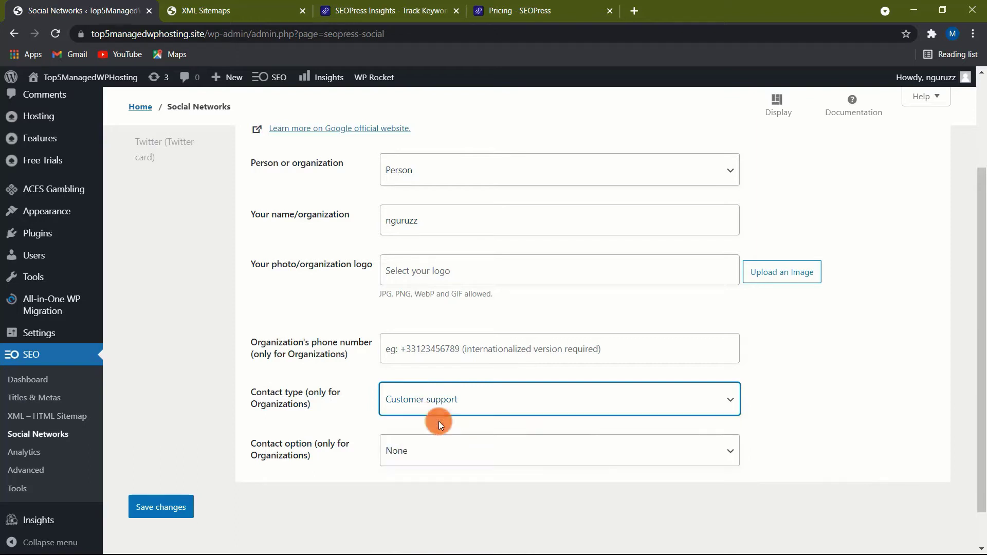
click(159, 508)
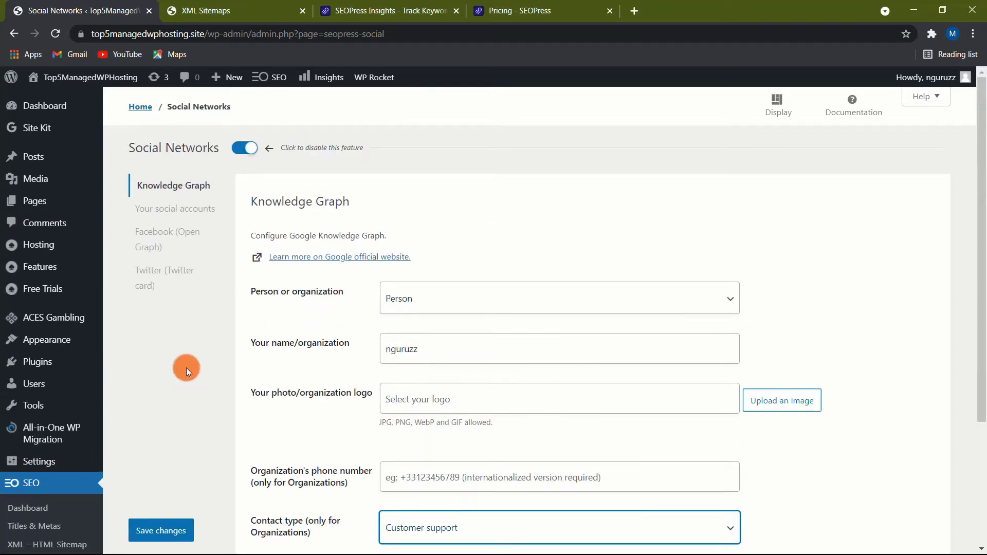
Step: Examine the social account fields for linking Facebook, Twitter, Pinterest, Instagram, YouTube and LinkedIn profiles to the site
click(203, 210)
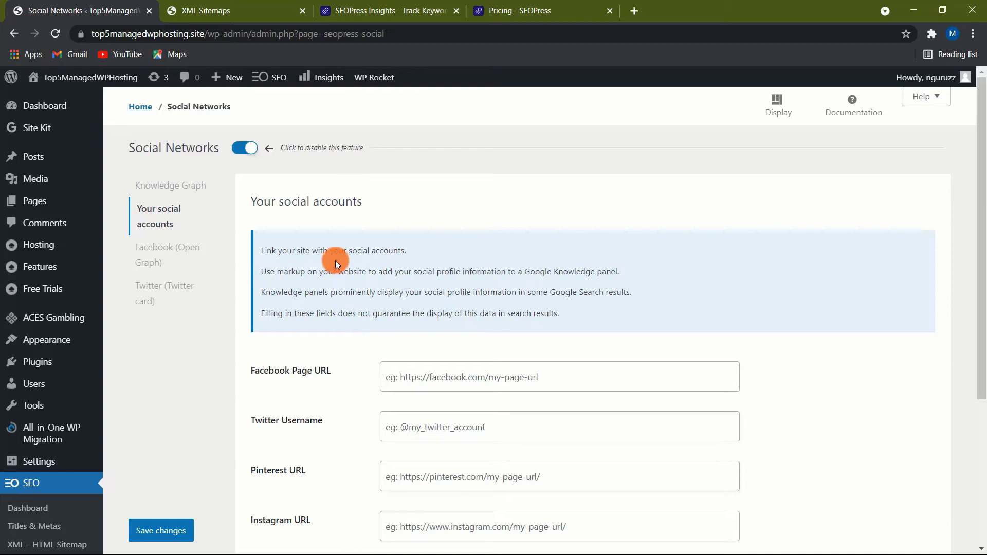
scroll(368, 393, down, 3)
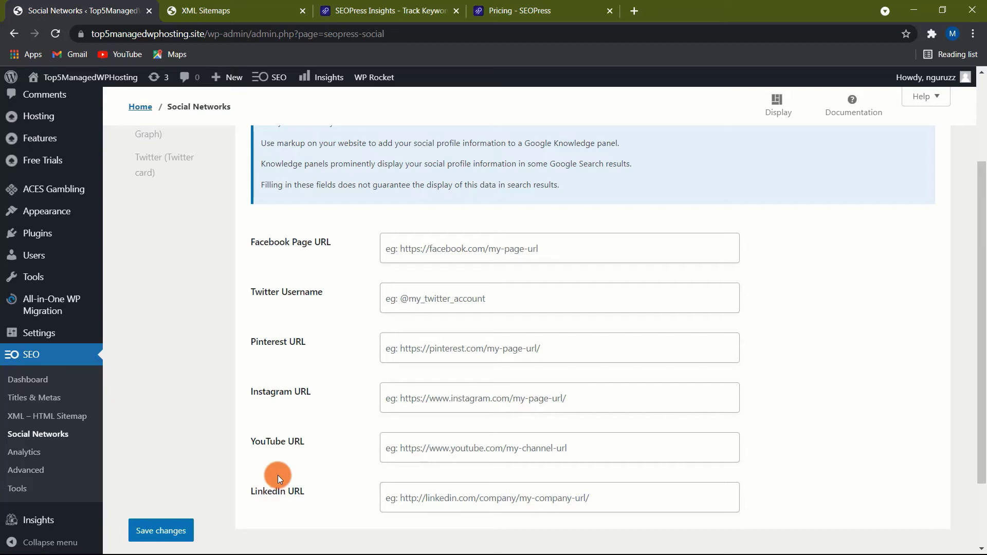
scroll(281, 471, up, 3)
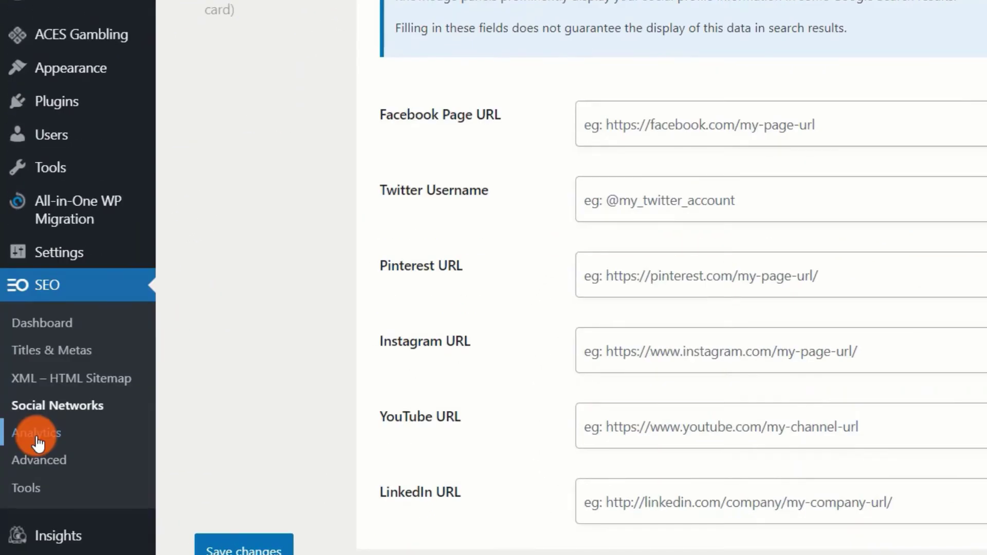
Step: Review the Analytics General settings, switching Google Analytics tracking on and back off while examining the tracking ID and excluded user role options
click(37, 437)
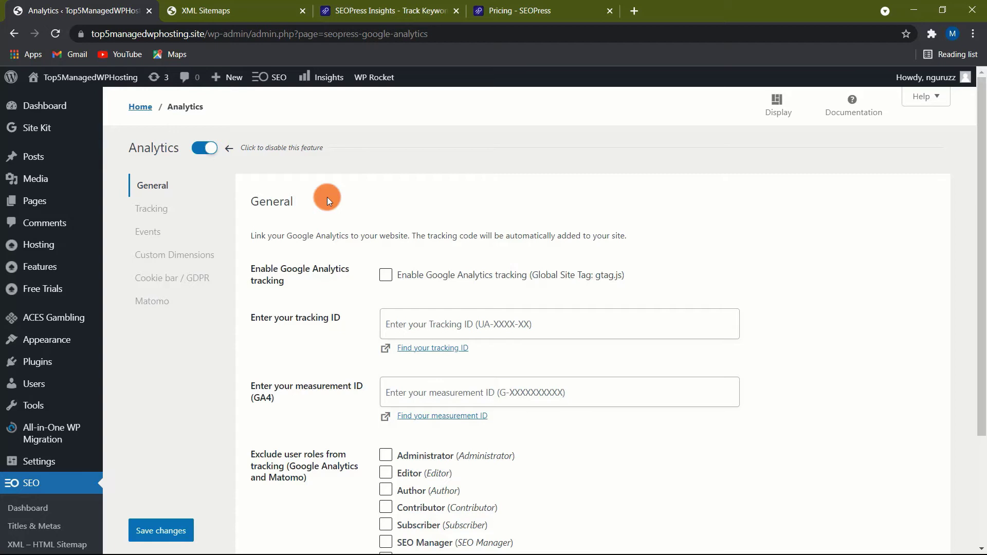
click(385, 275)
click(437, 323)
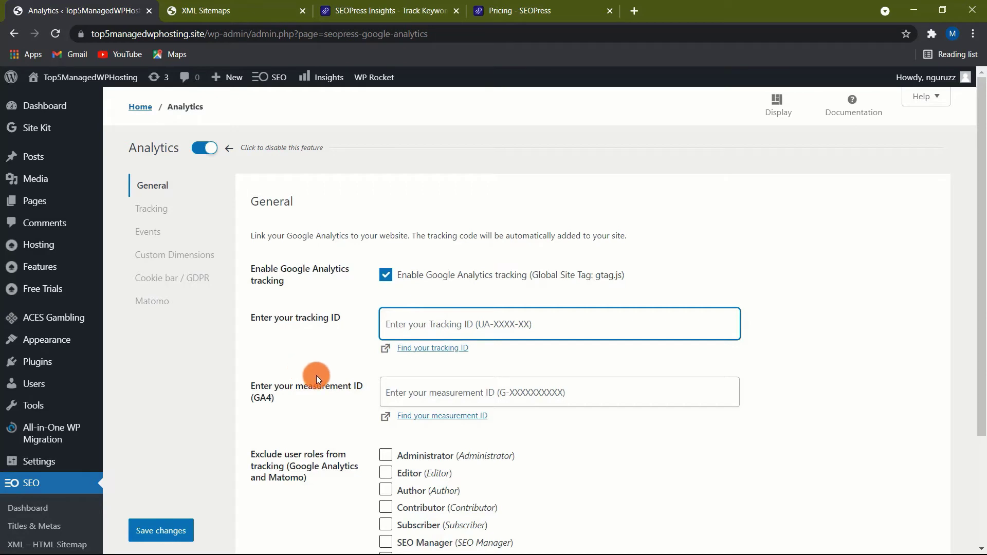
scroll(317, 376, down, 1)
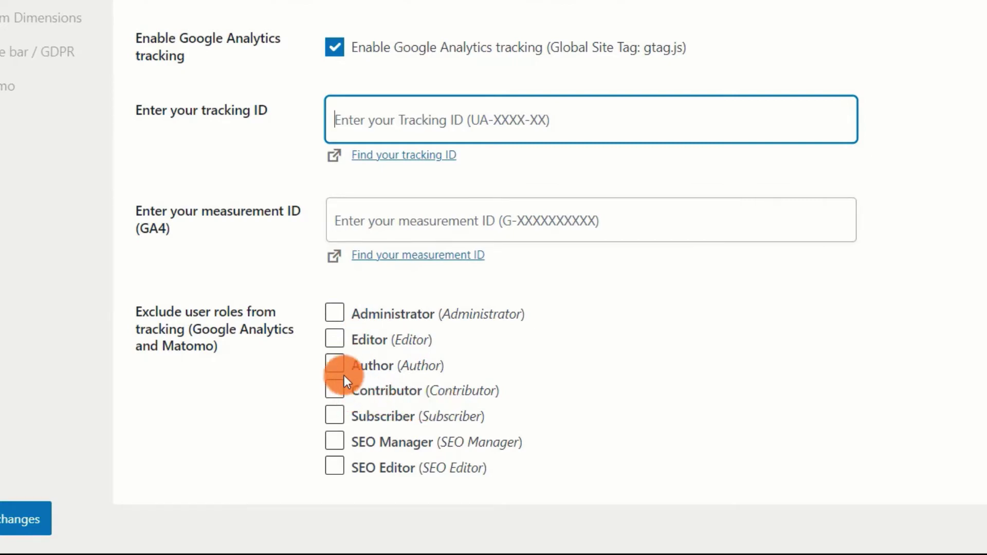
scroll(321, 229, up, 2)
click(333, 139)
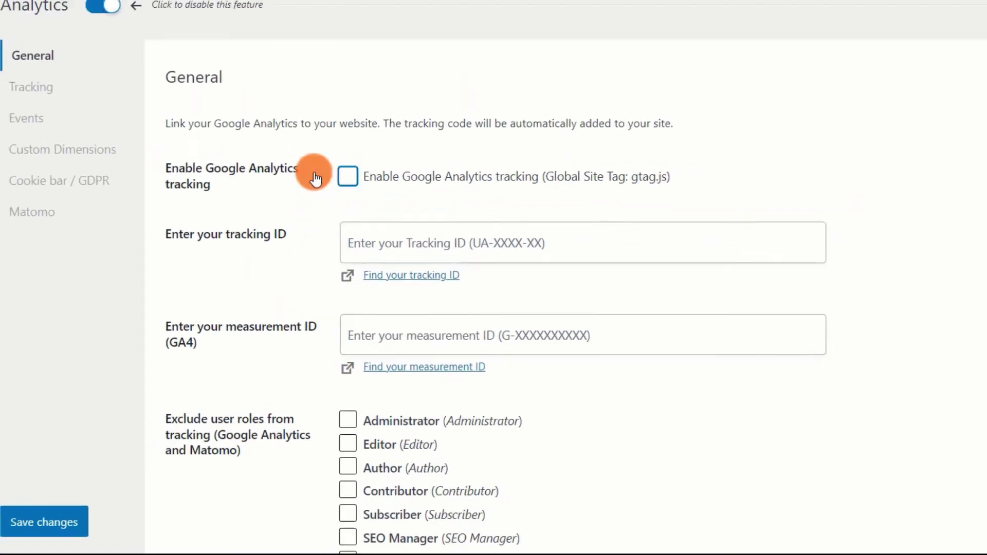
Step: Examine the Analytics Tracking settings, from Google Optimize, Google Ads and additional tracking codes through remarketing, IP anonymization and cross-domain tracking
click(40, 94)
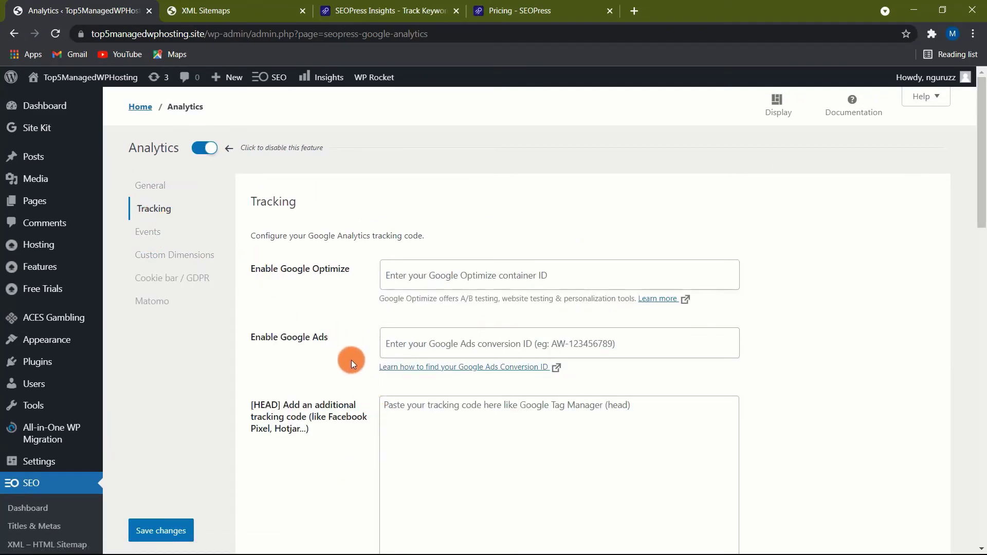
click(411, 276)
click(388, 343)
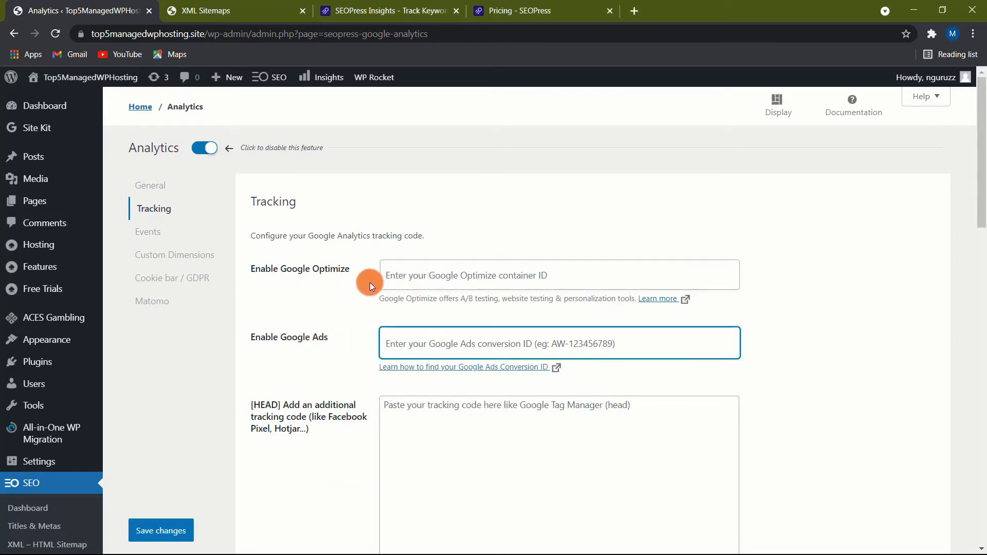
scroll(371, 368, down, 4)
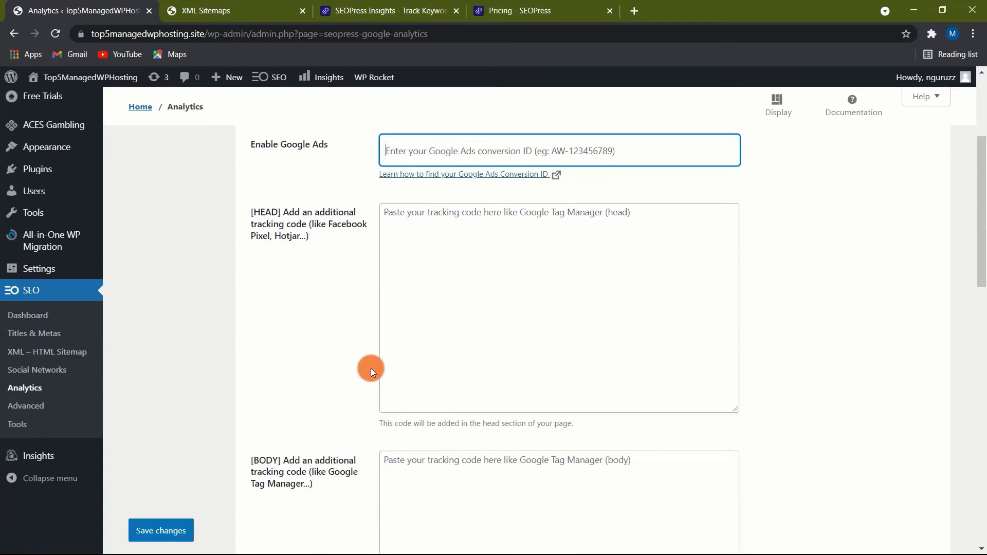
scroll(371, 368, down, 3)
scroll(371, 368, up, 4)
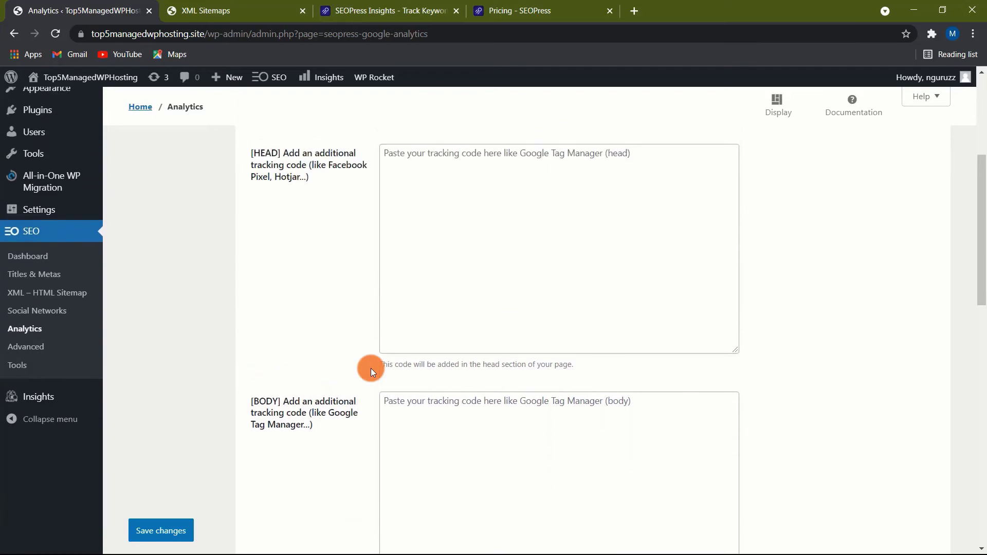
scroll(371, 368, up, 3)
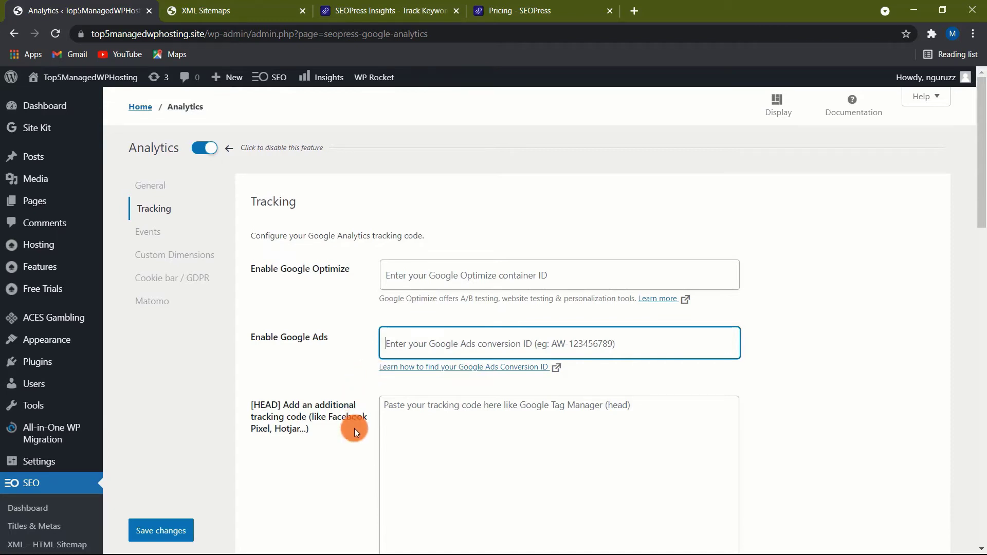
scroll(430, 456, down, 4)
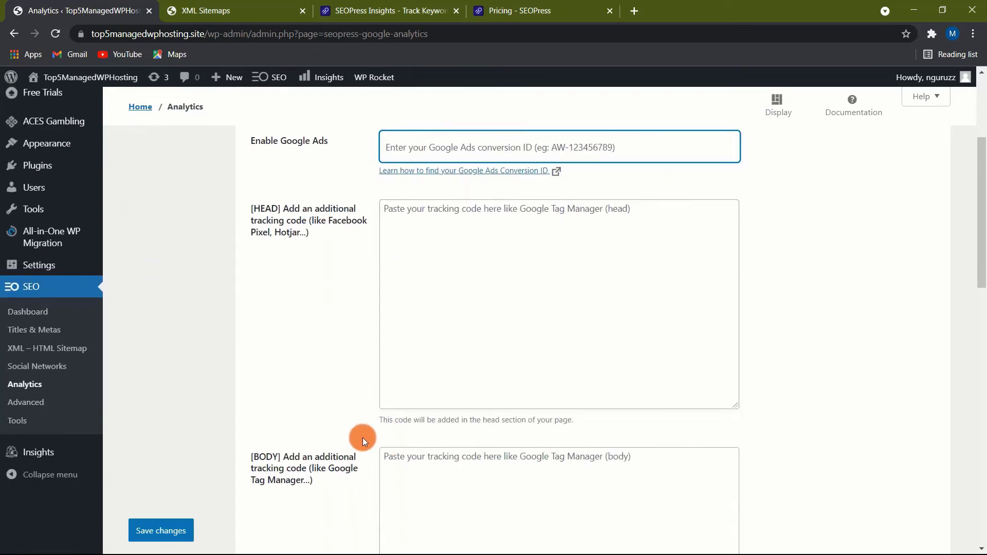
scroll(363, 436, down, 12)
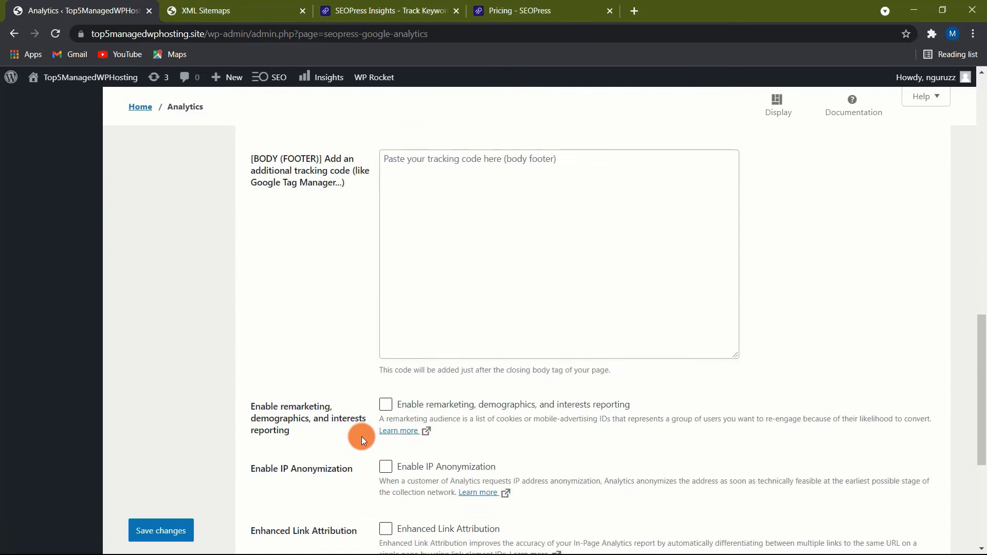
scroll(362, 437, down, 4)
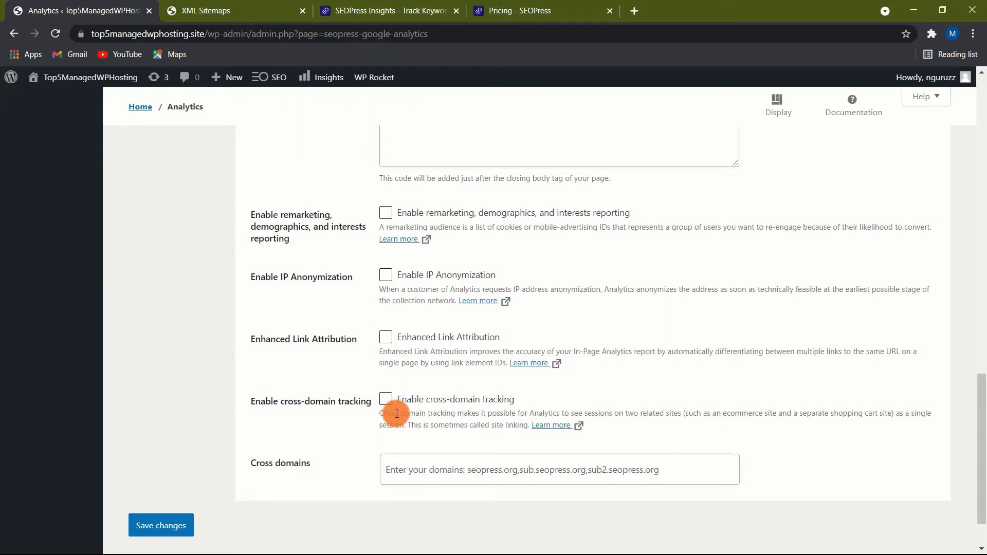
scroll(394, 412, up, 10)
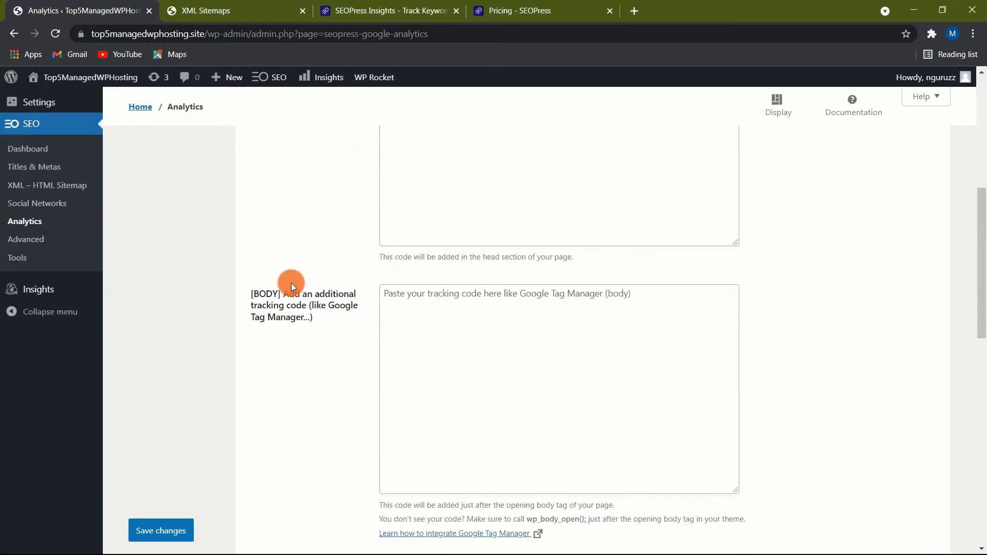
scroll(291, 283, up, 3)
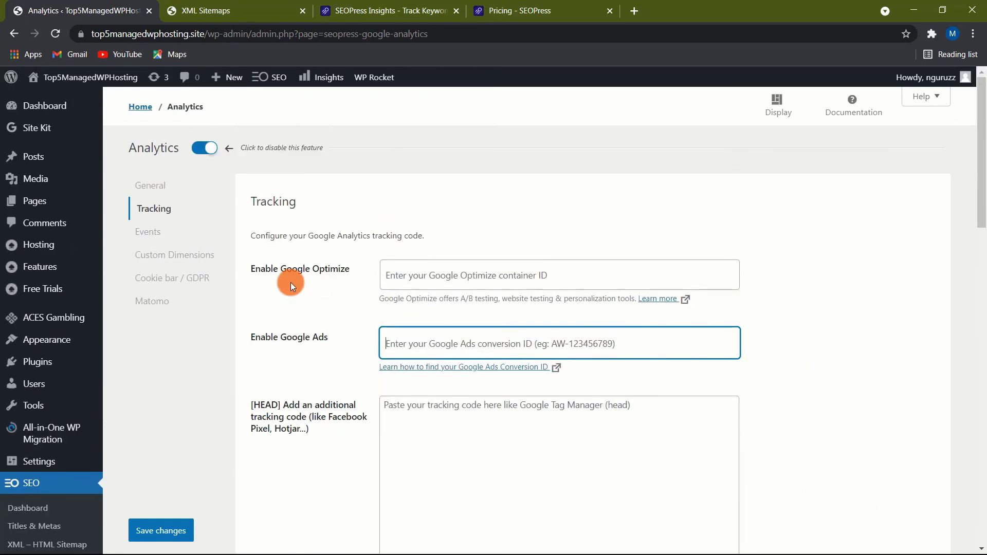
Step: Examine the Analytics Events options for tracking external links, file downloads and affiliate or outbound links
click(155, 232)
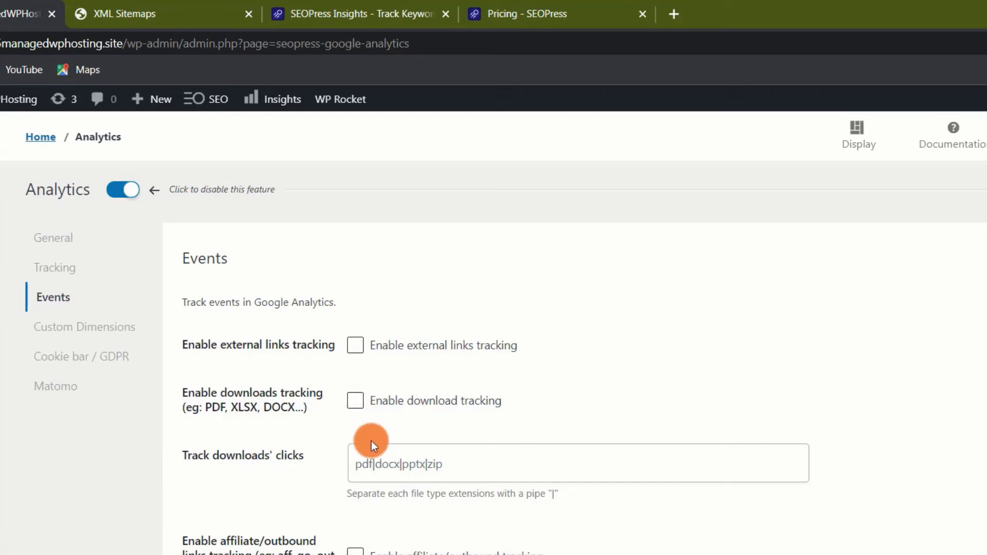
click(461, 461)
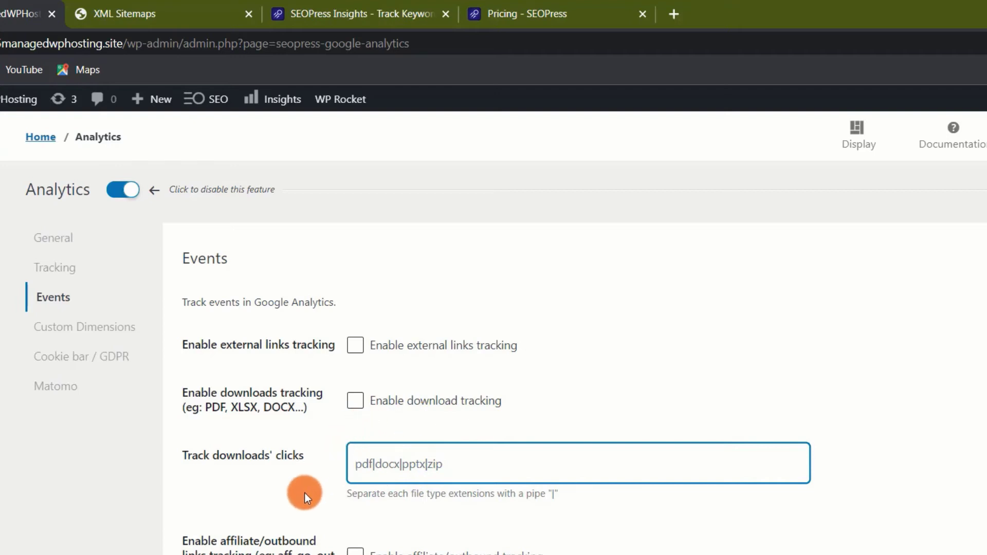
scroll(304, 491, down, 3)
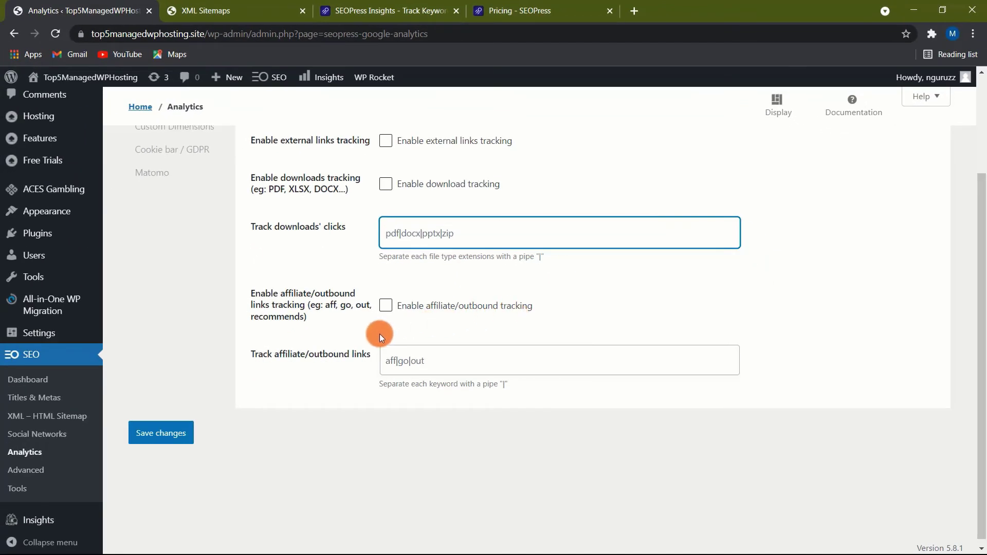
scroll(379, 335, up, 3)
Step: Examine the Analytics Custom Dimensions settings for tracking authors, categories, tags, post types and logged-in users, keeping Track Authors at None
click(195, 265)
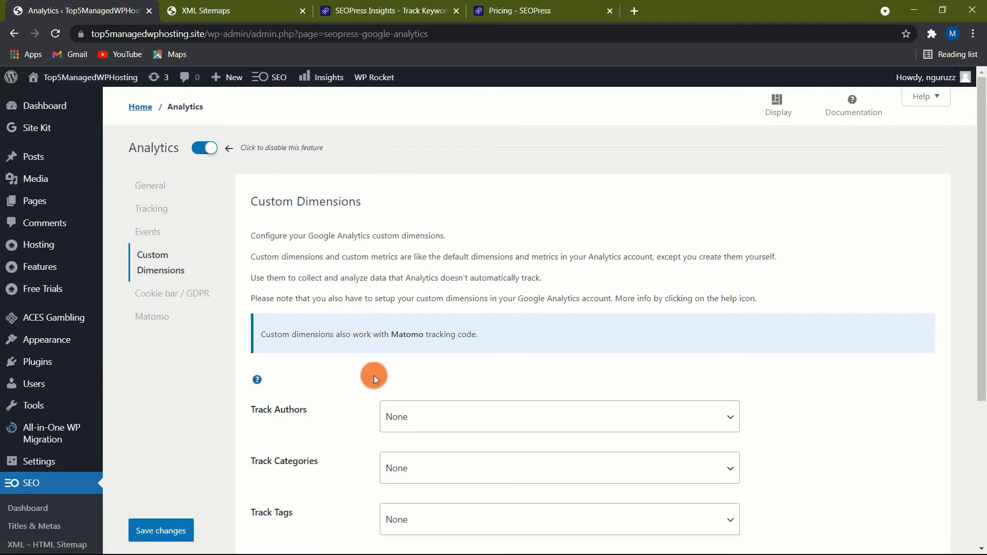
scroll(368, 411, down, 1)
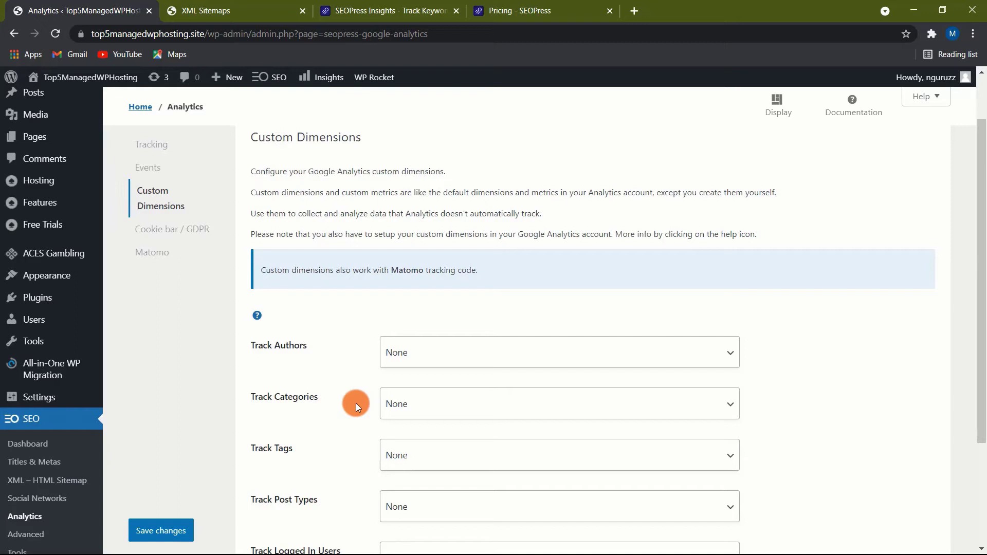
scroll(356, 403, down, 2)
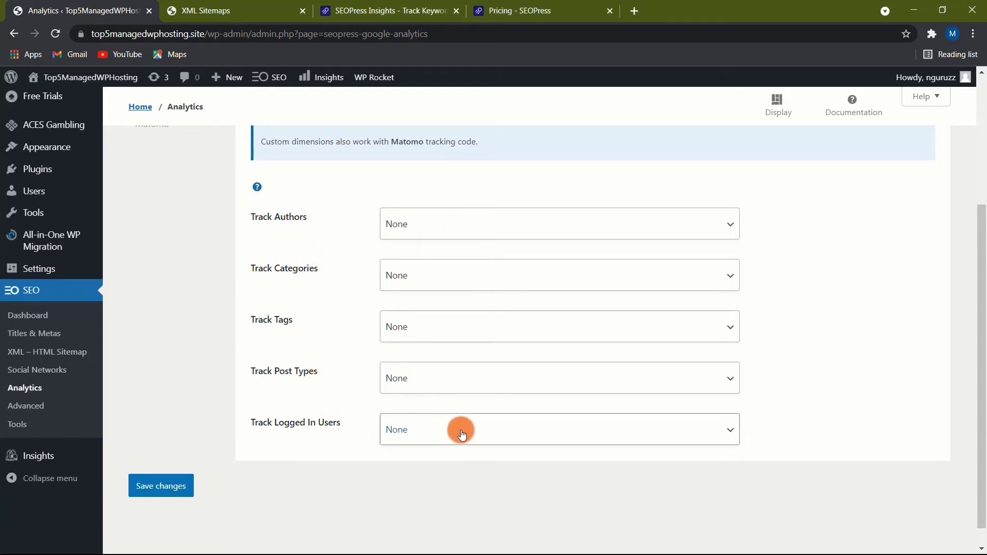
scroll(341, 414, up, 1)
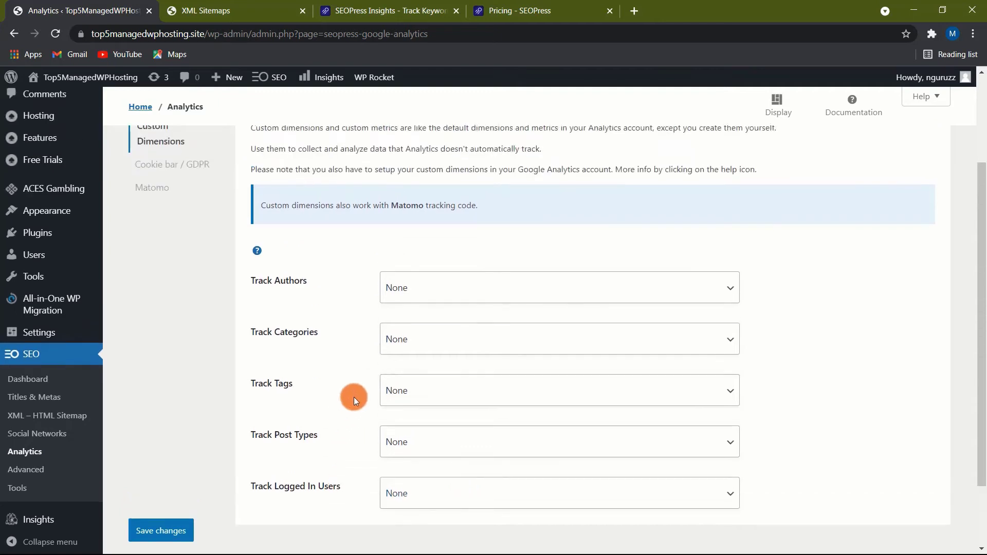
click(434, 288)
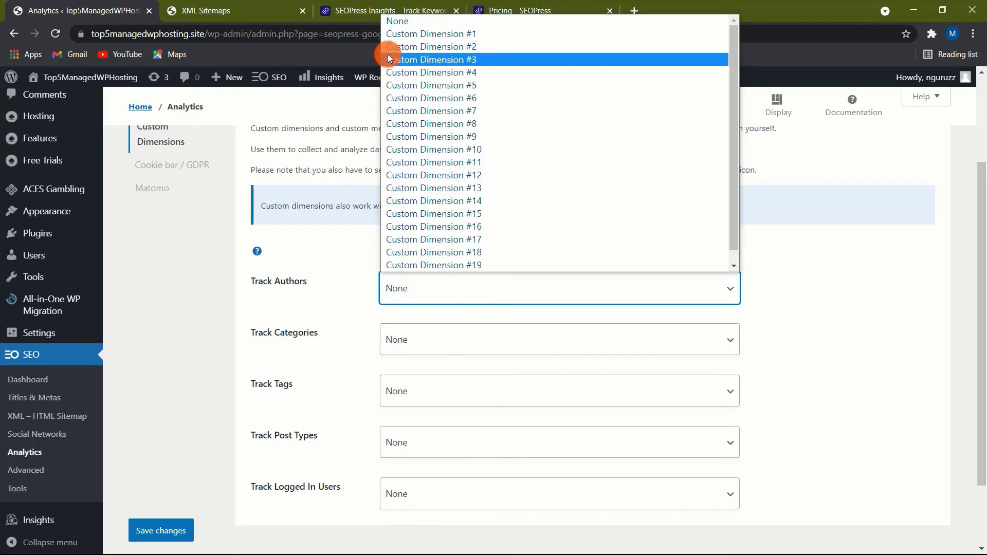
click(392, 17)
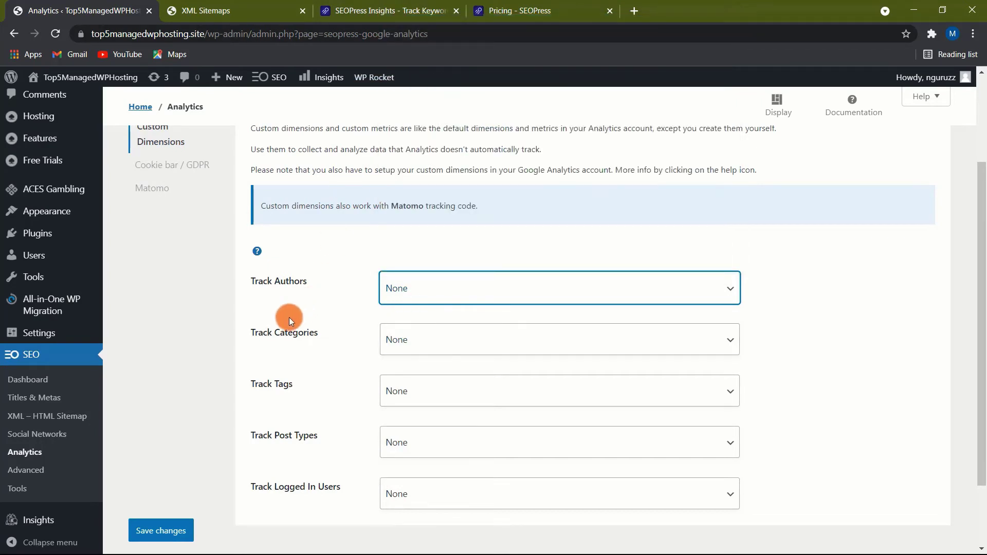
scroll(289, 317, up, 3)
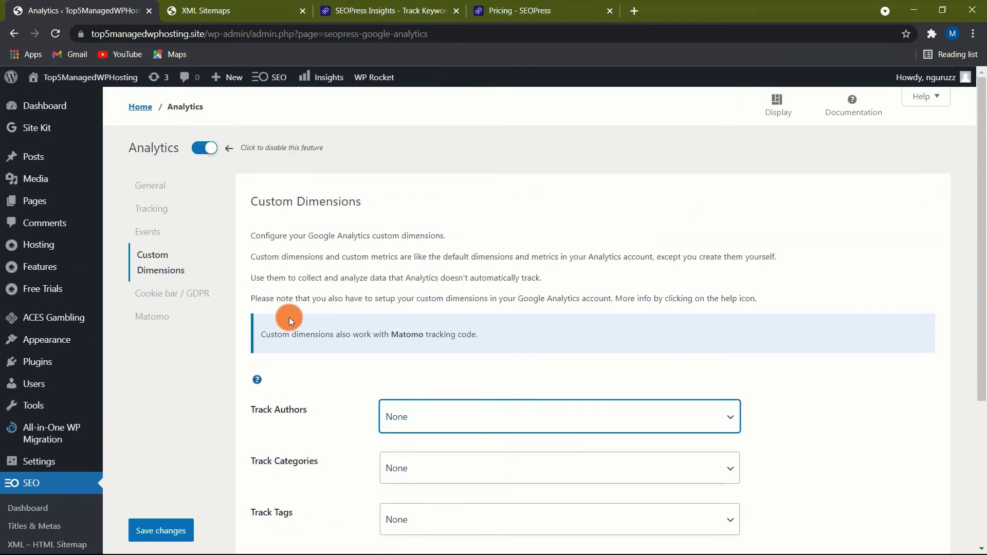
Step: In the Cookie bar / GDPR settings, turn on the request for user's consent for analytics tracking
click(178, 293)
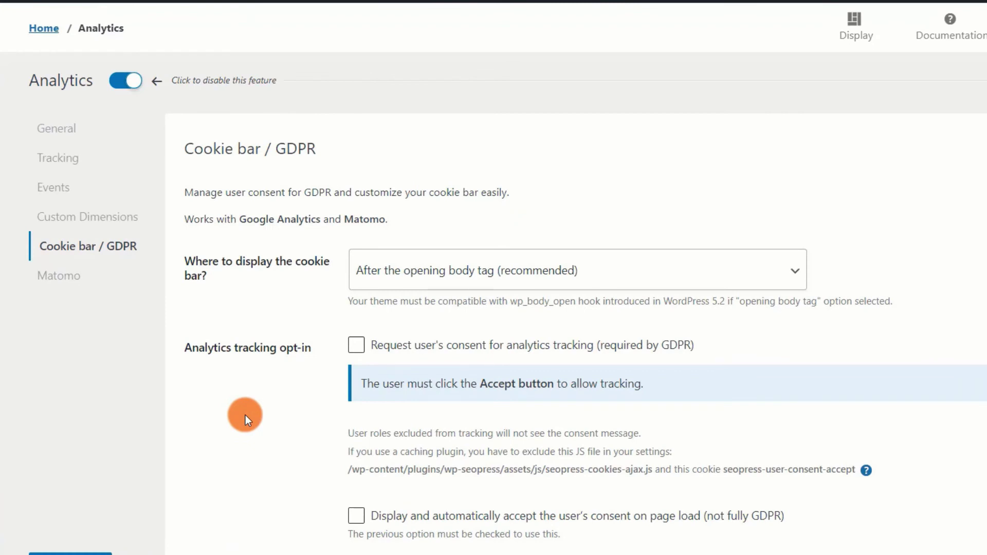
scroll(246, 415, down, 5)
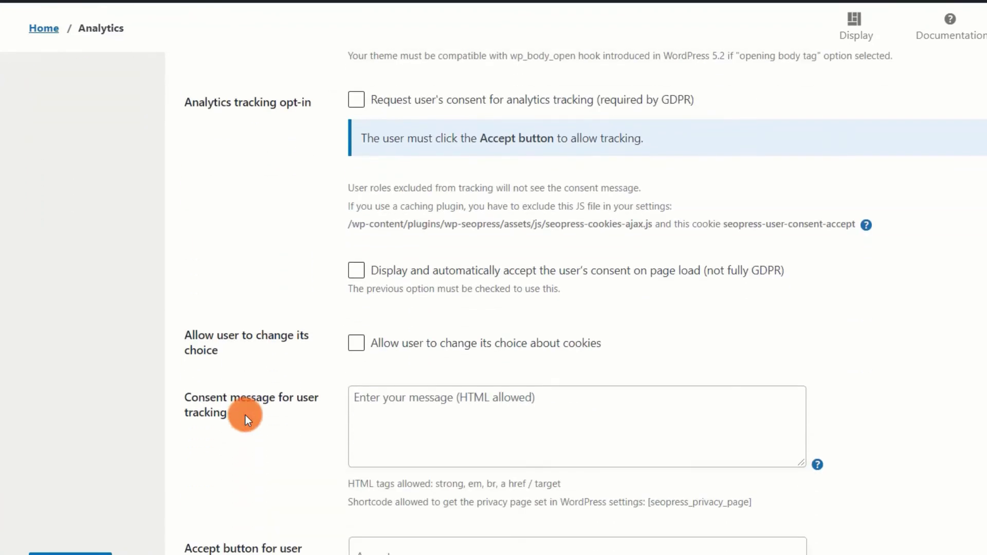
scroll(245, 415, up, 5)
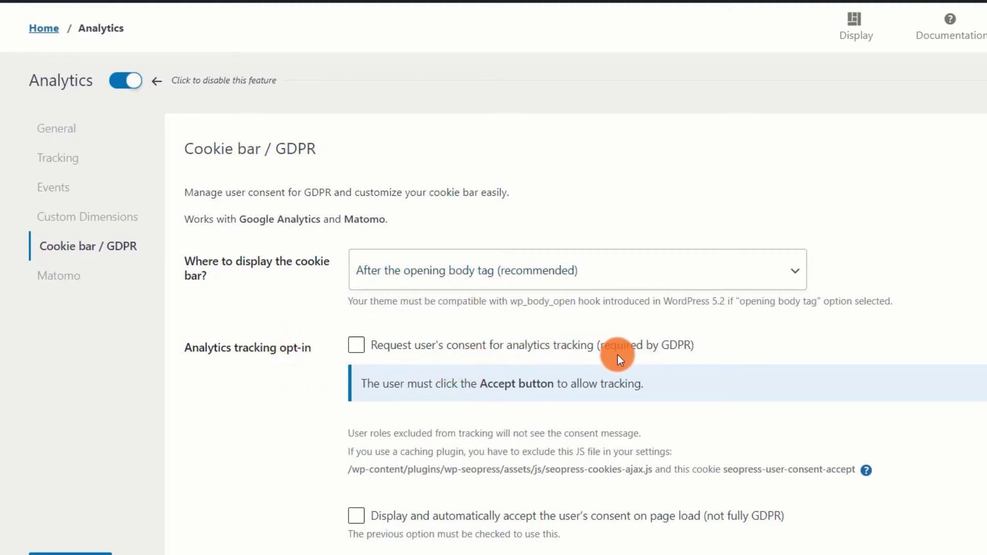
click(358, 345)
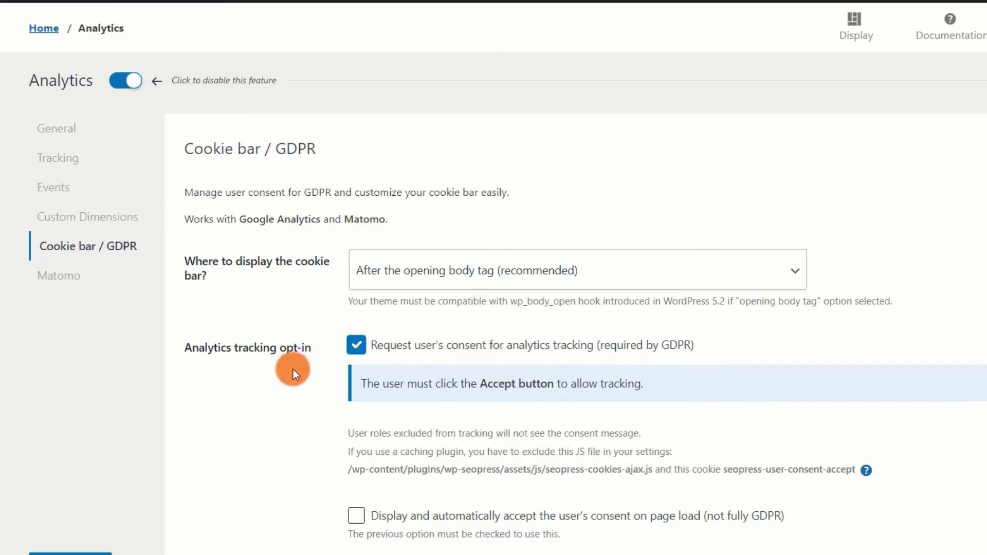
Step: Review the remaining cookie bar options, from consent message and buttons to expiration, position and width, and save the Analytics settings
scroll(340, 380, down, 3)
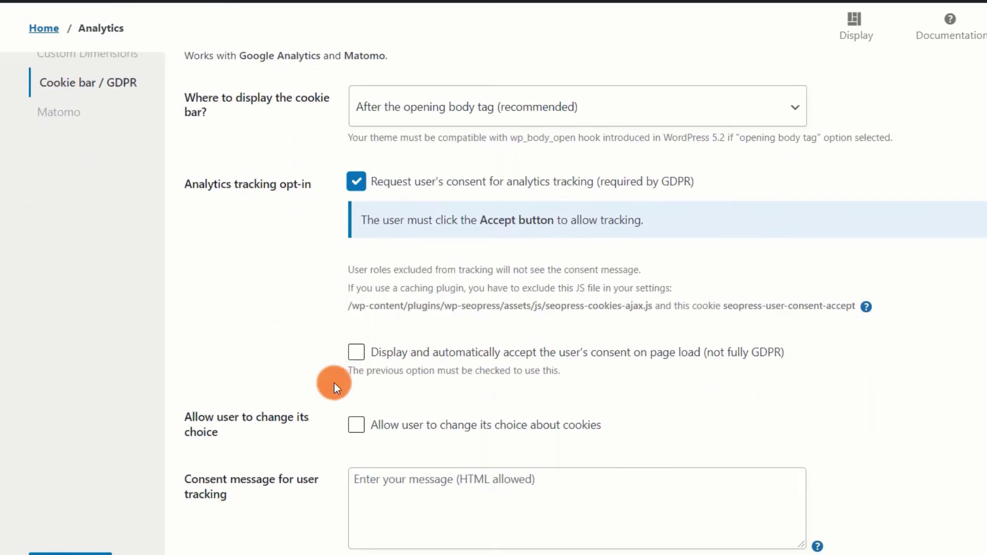
scroll(334, 383, down, 2)
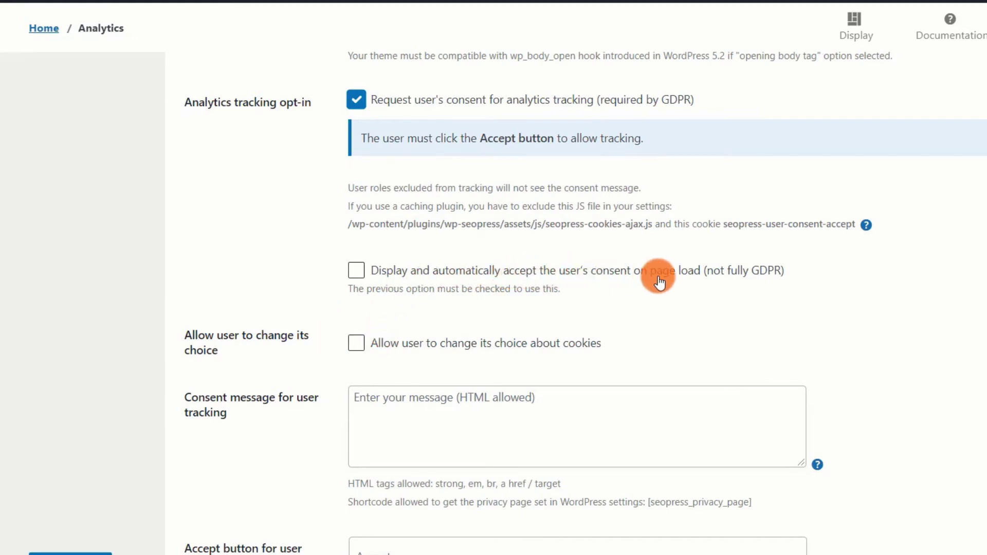
scroll(360, 365, down, 3)
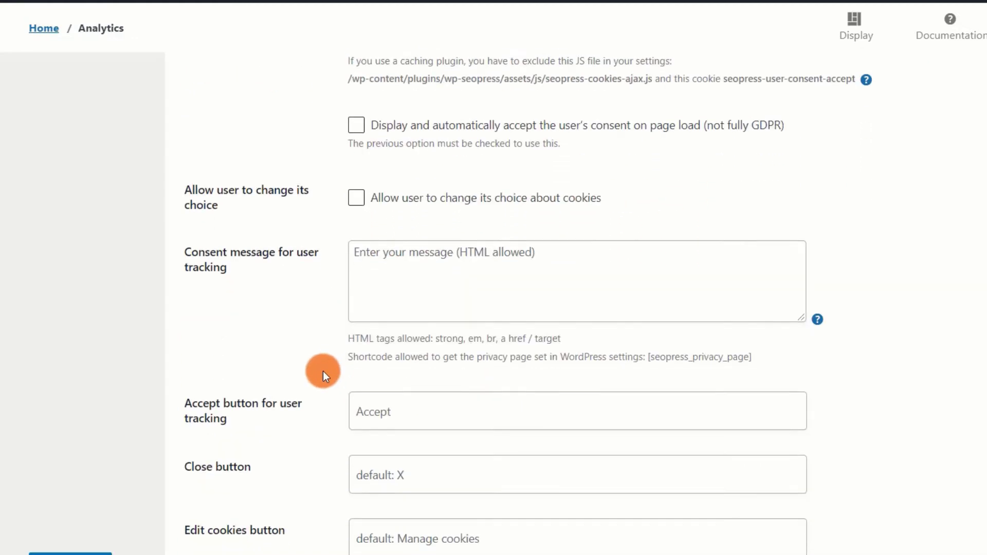
scroll(318, 372, down, 2)
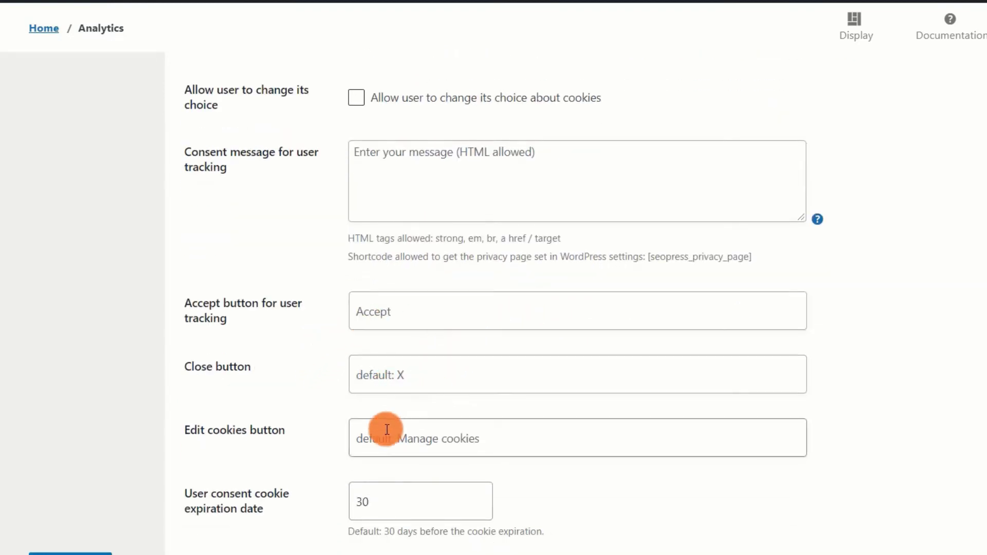
scroll(464, 436, down, 3)
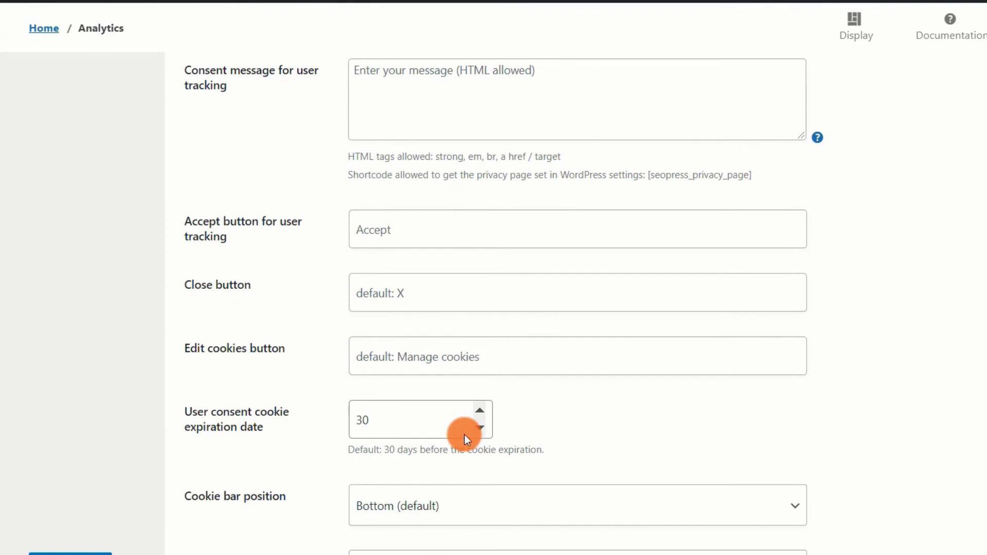
scroll(442, 438, down, 2)
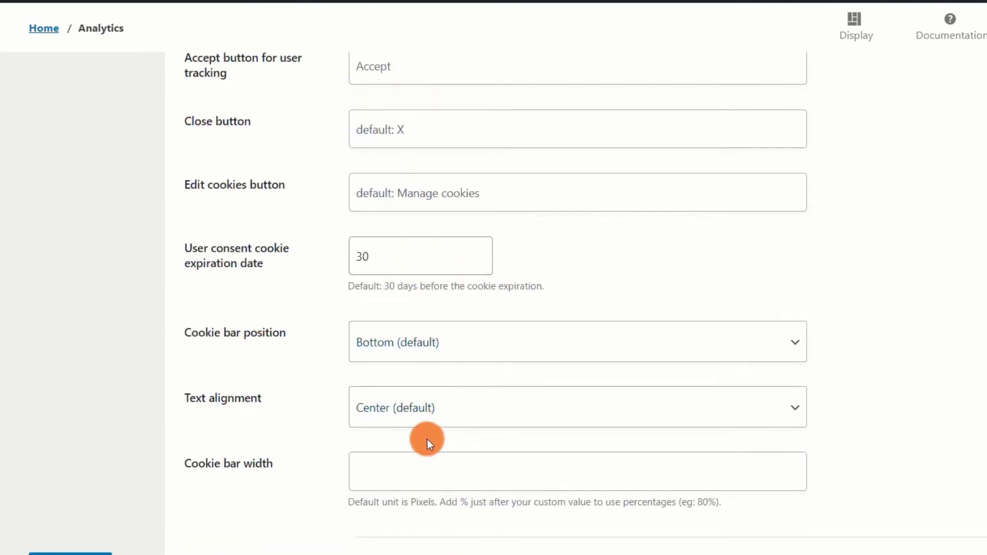
scroll(349, 443, down, 2)
click(172, 542)
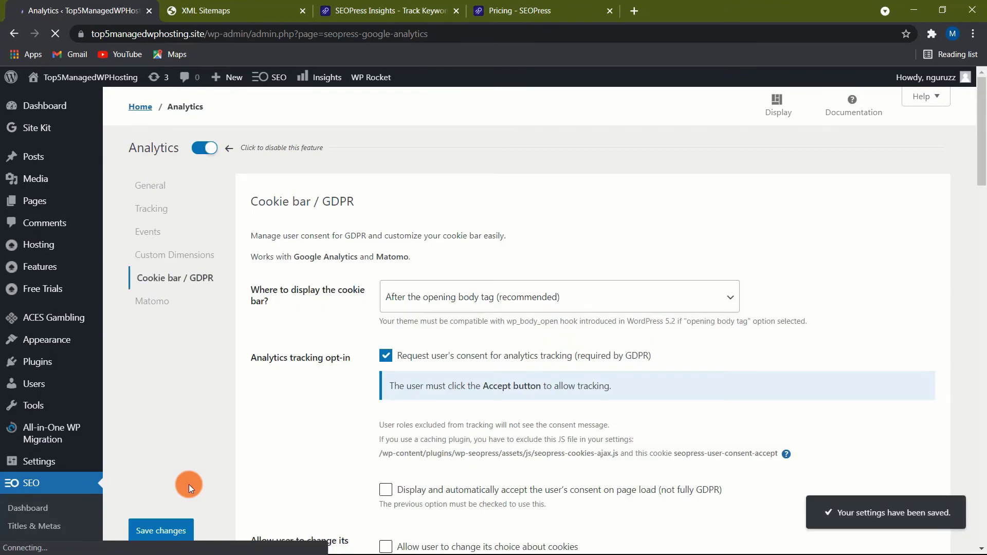
Step: Examine the Matomo settings, from enabling tracking, tracking ID and site ID through subdomain, JavaScript-disabled and cross-domain tracking
click(151, 301)
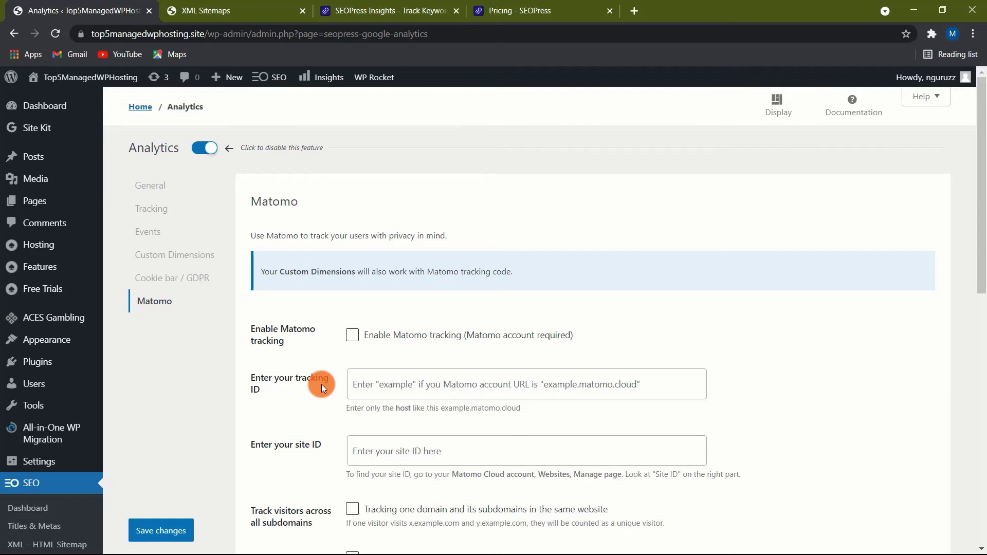
scroll(322, 383, down, 3)
scroll(322, 384, up, 1)
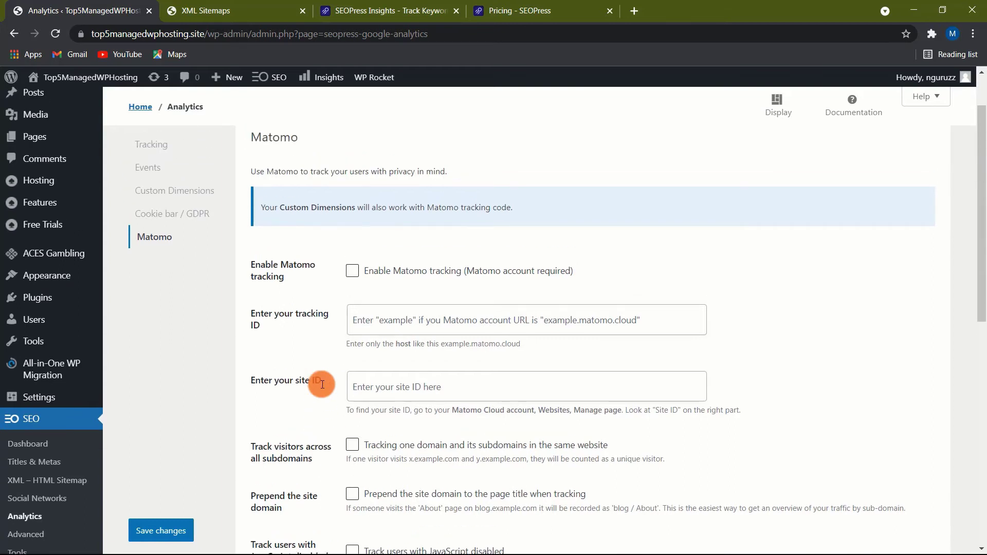
scroll(322, 384, down, 1)
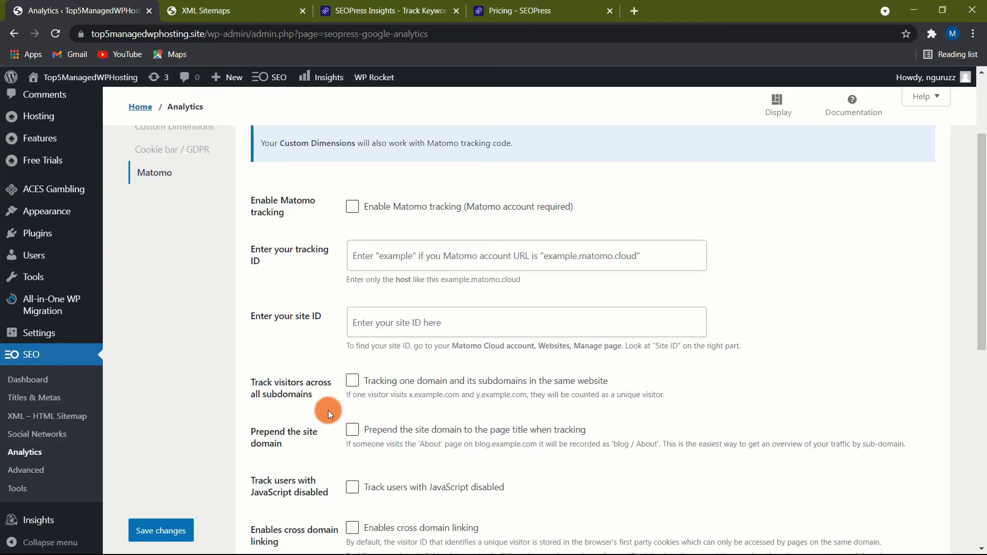
scroll(328, 410, up, 2)
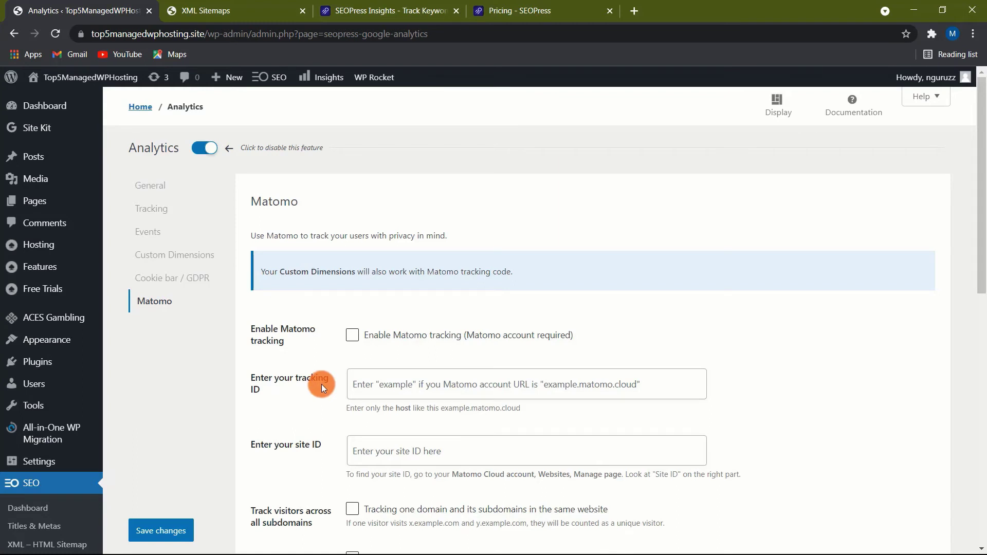
scroll(322, 384, down, 3)
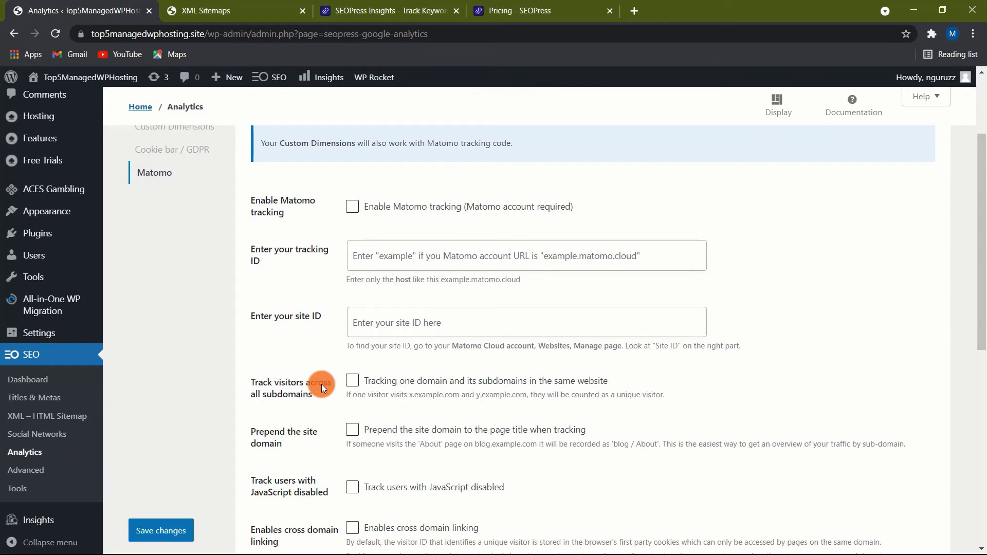
scroll(322, 384, up, 2)
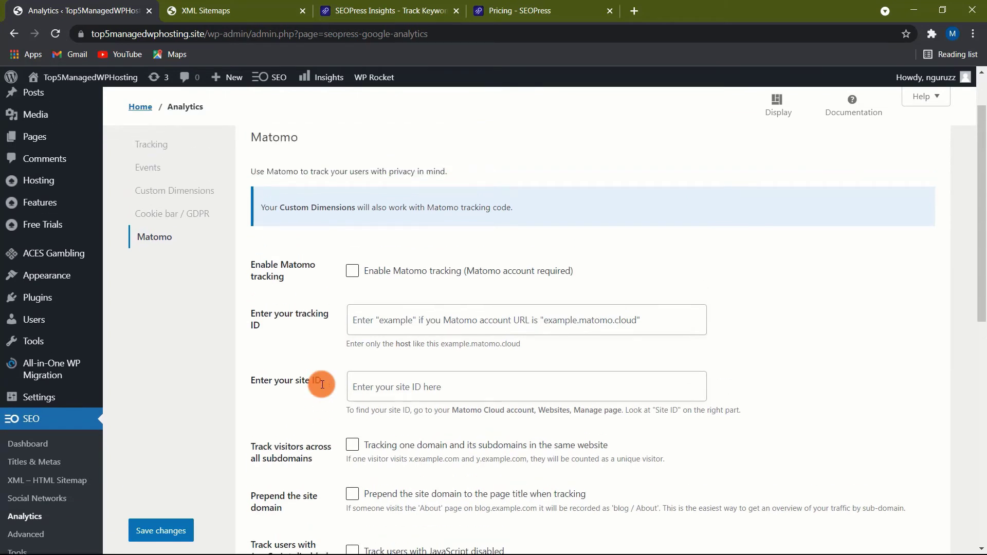
scroll(322, 384, down, 1)
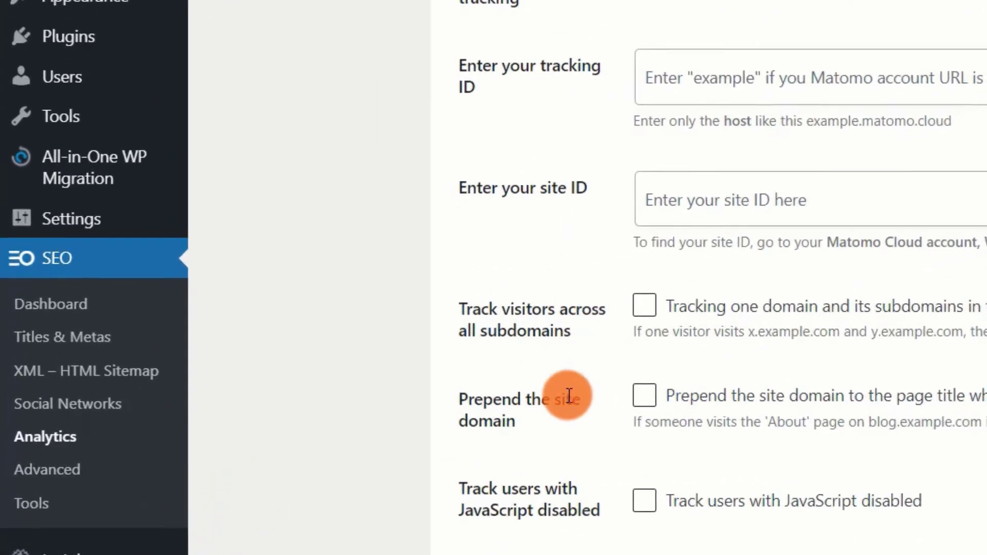
scroll(310, 430, down, 2)
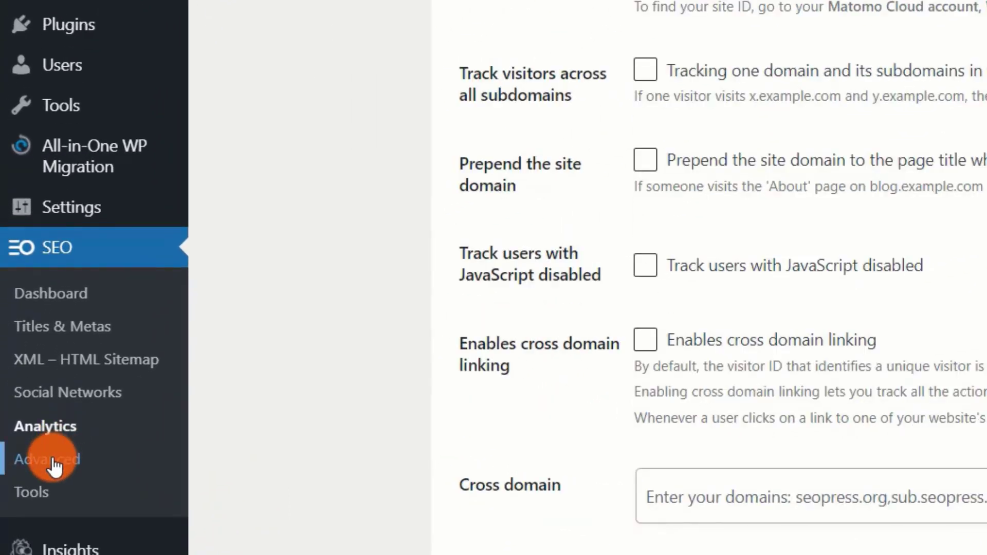
Step: Examine the Image SEO options in the SEO Advanced settings, covering attachment redirects and automatic image title, alt text, caption and description
click(53, 462)
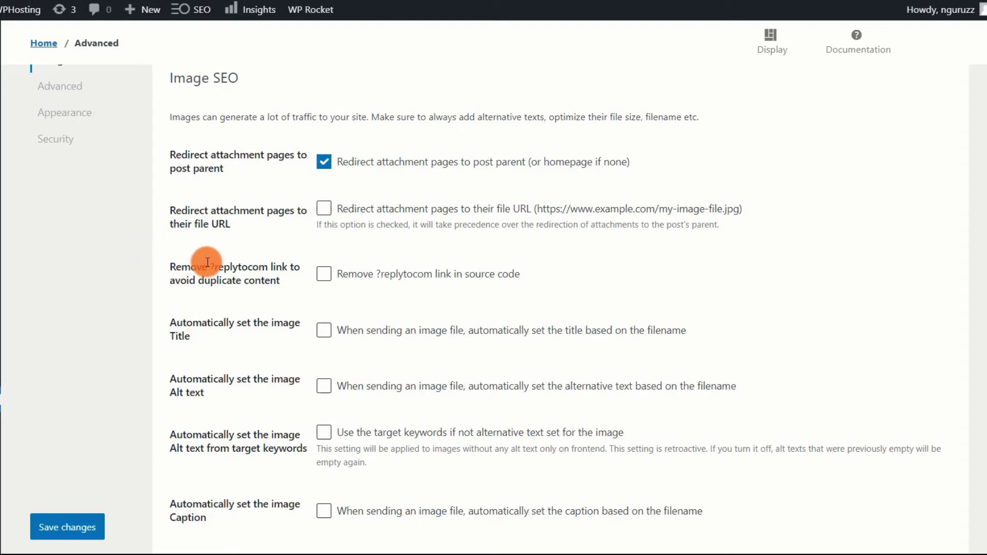
scroll(213, 280, down, 2)
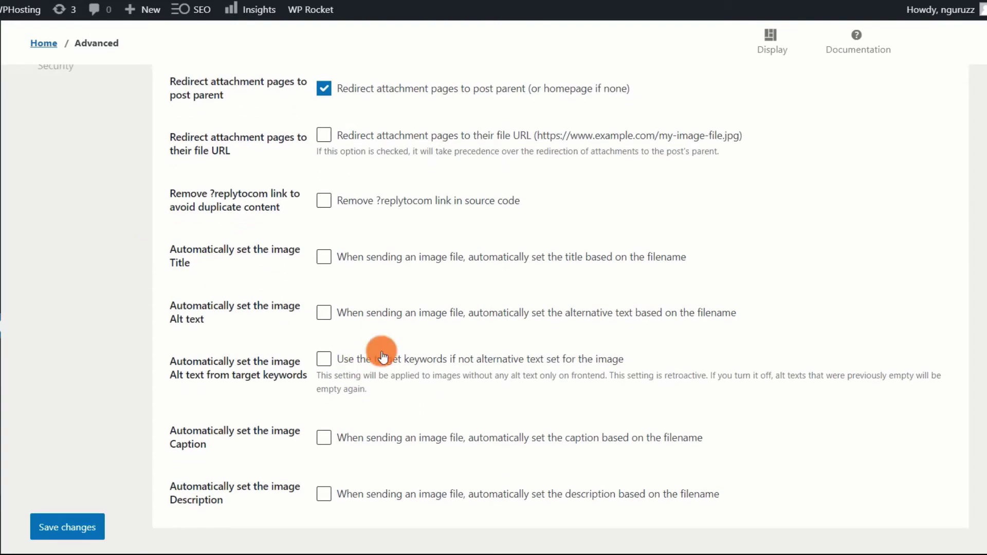
scroll(382, 355, down, 2)
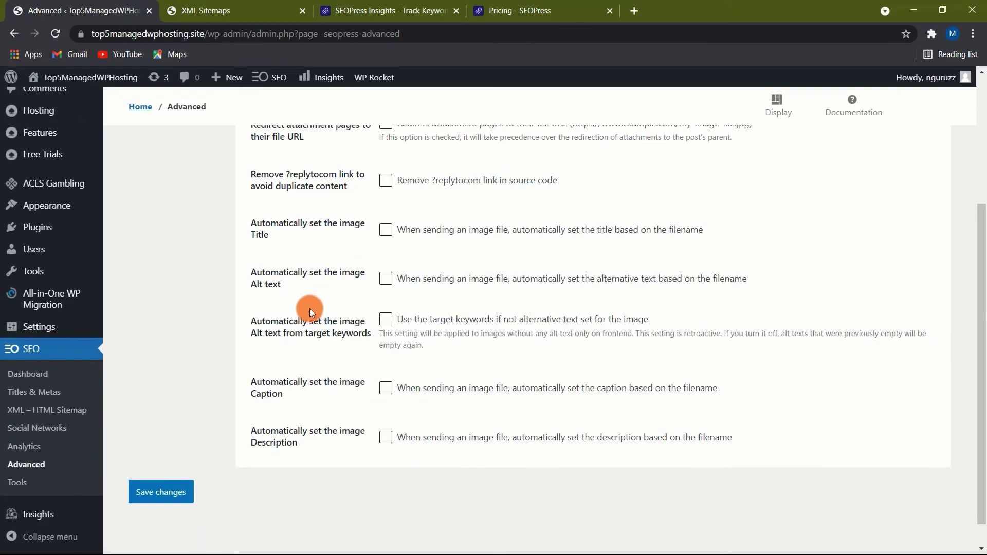
scroll(292, 349, up, 3)
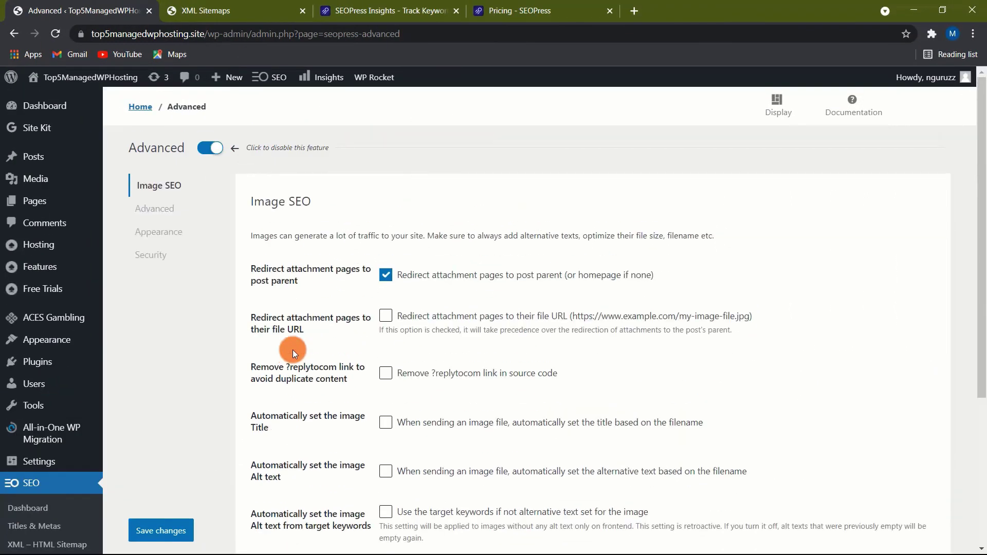
Step: Examine the Advanced SEO options, from category URL and meta tag removal to the Google, Bing, Pinterest and Yandex site verification fields
click(151, 211)
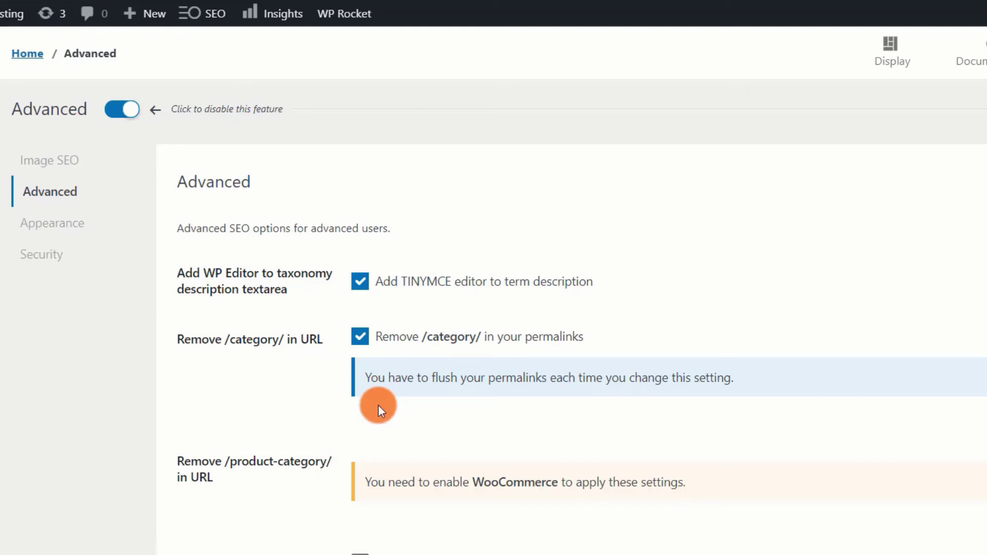
scroll(328, 386, down, 3)
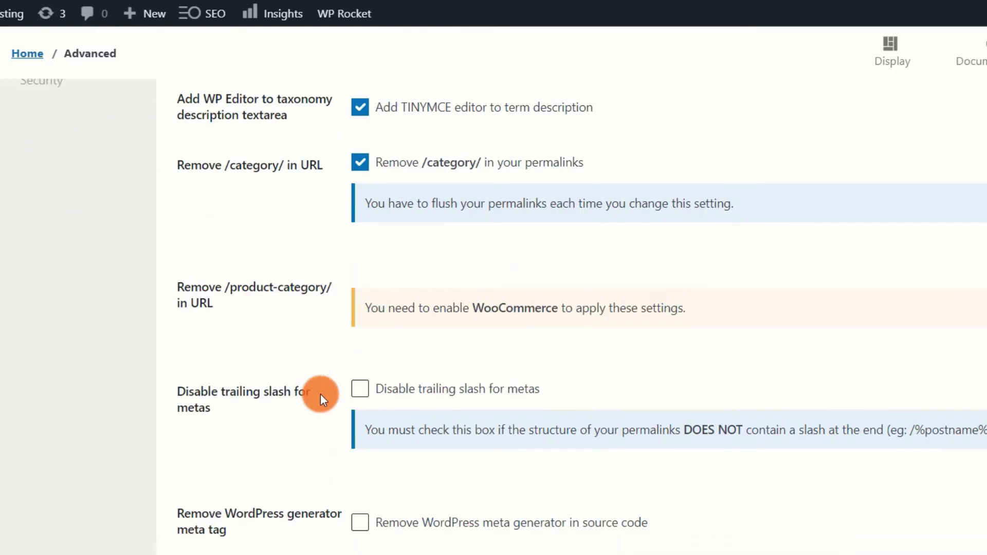
scroll(320, 393, down, 10)
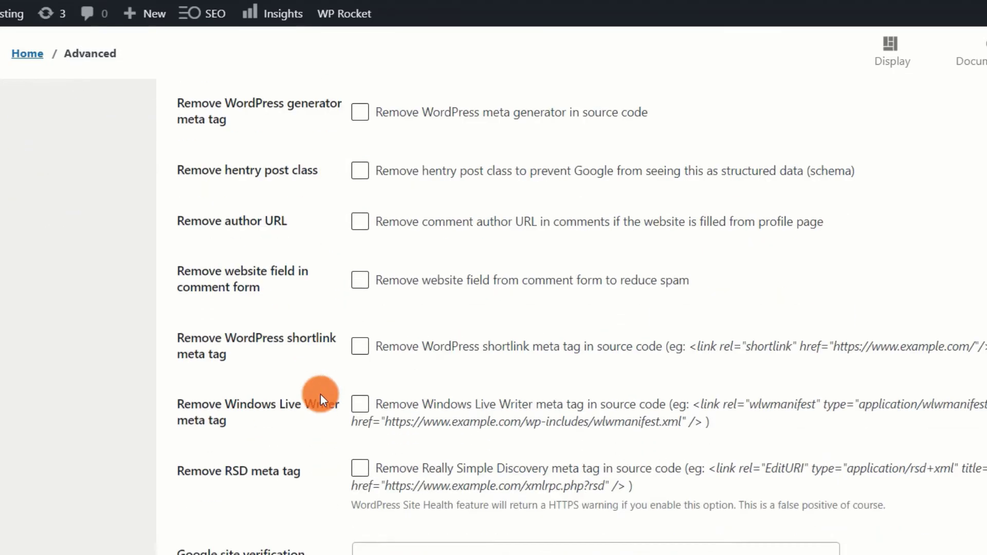
scroll(320, 393, down, 3)
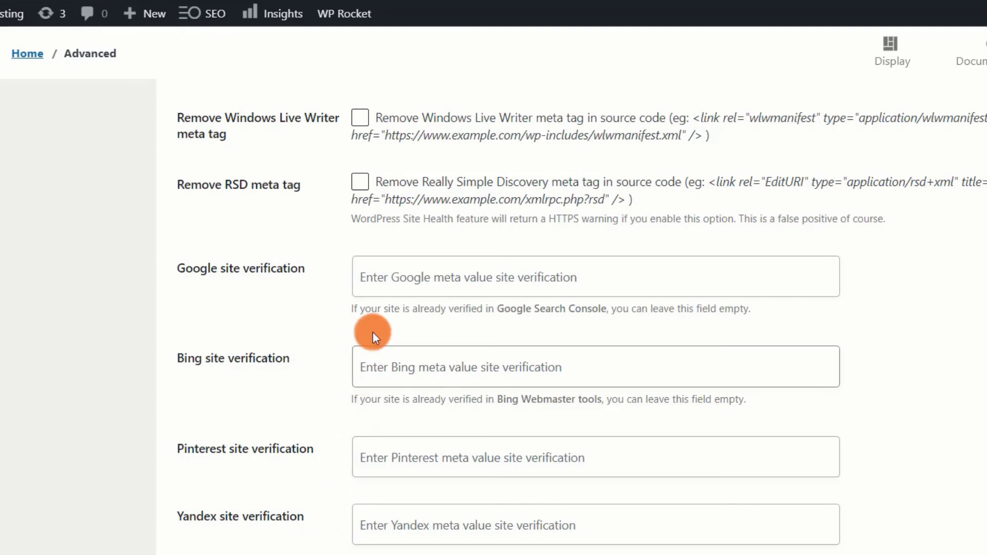
click(401, 289)
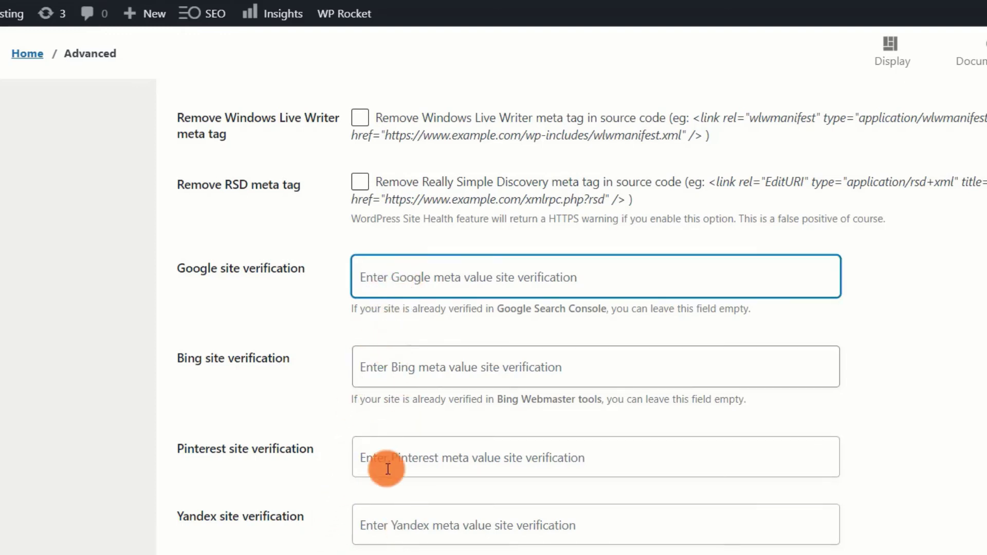
Step: Check the Google and Bing site verification fields at the end of the Advanced SEO options
click(396, 357)
click(399, 278)
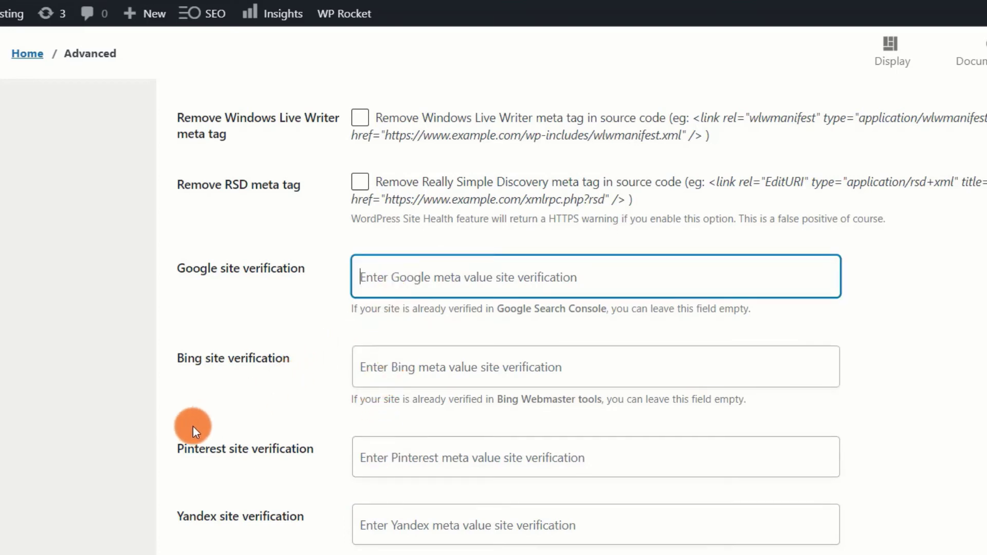
scroll(193, 425, up, 15)
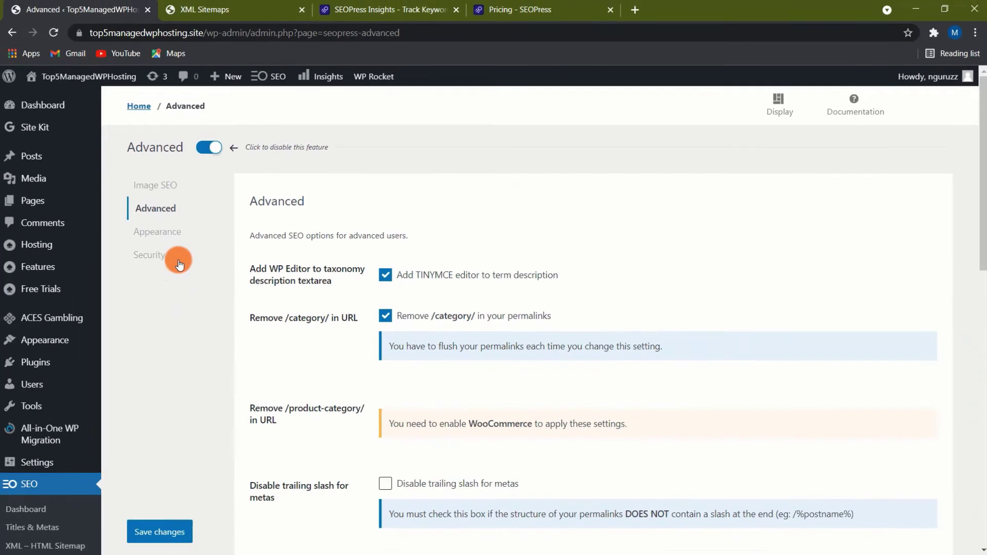
Step: Examine the Appearance options, from admin bar removal and universal metabox through hiding dashboard items to the SEO columns in post types
click(175, 230)
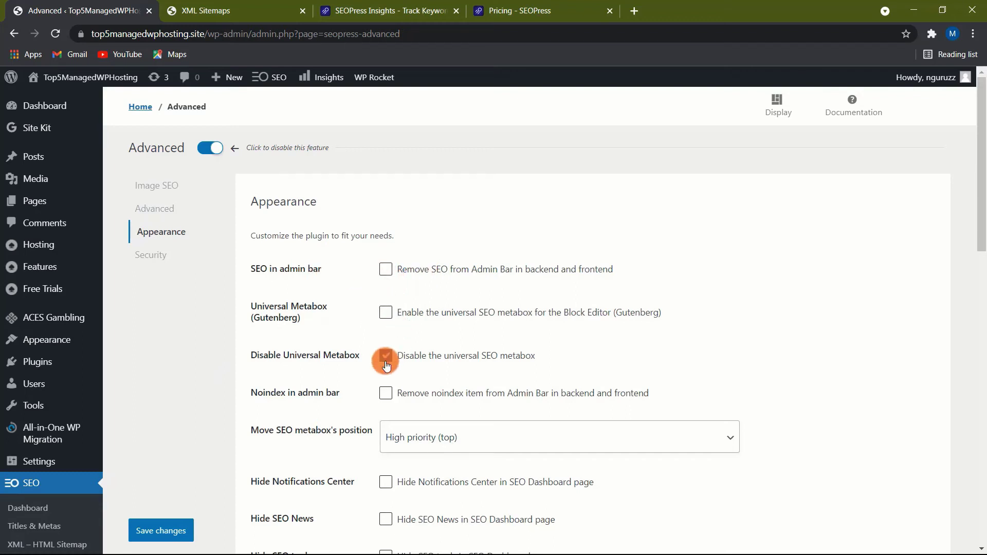
click(388, 315)
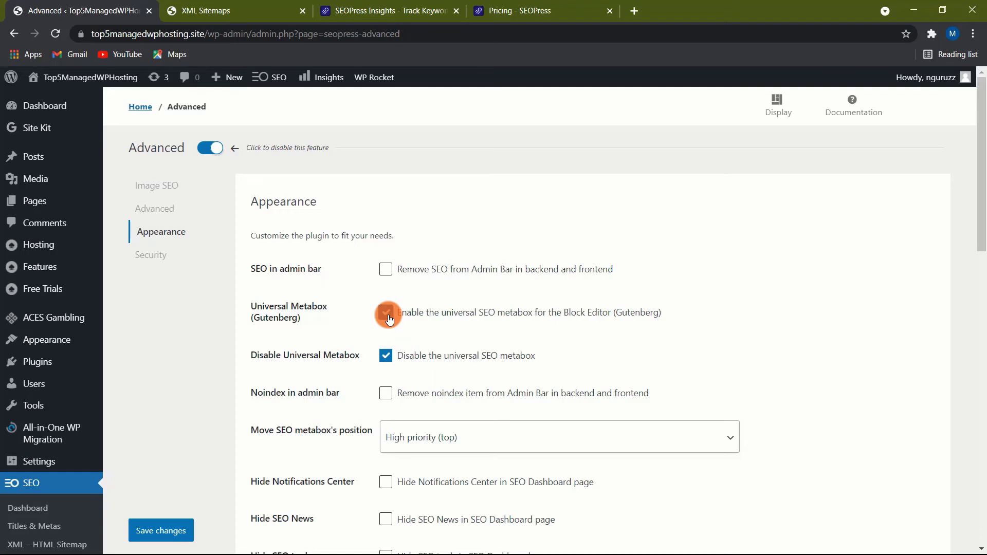
click(388, 315)
click(386, 270)
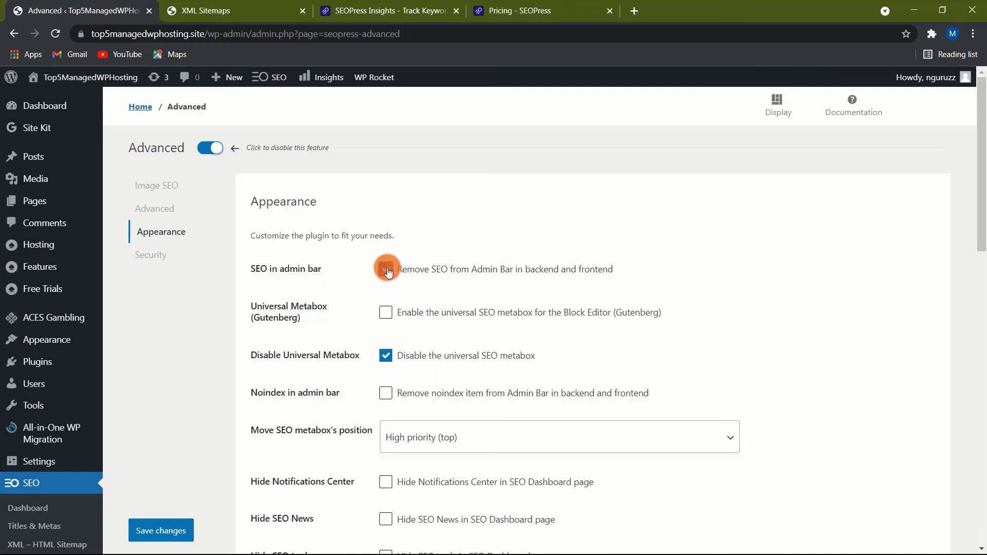
click(388, 271)
scroll(358, 311, down, 4)
scroll(359, 310, down, 1)
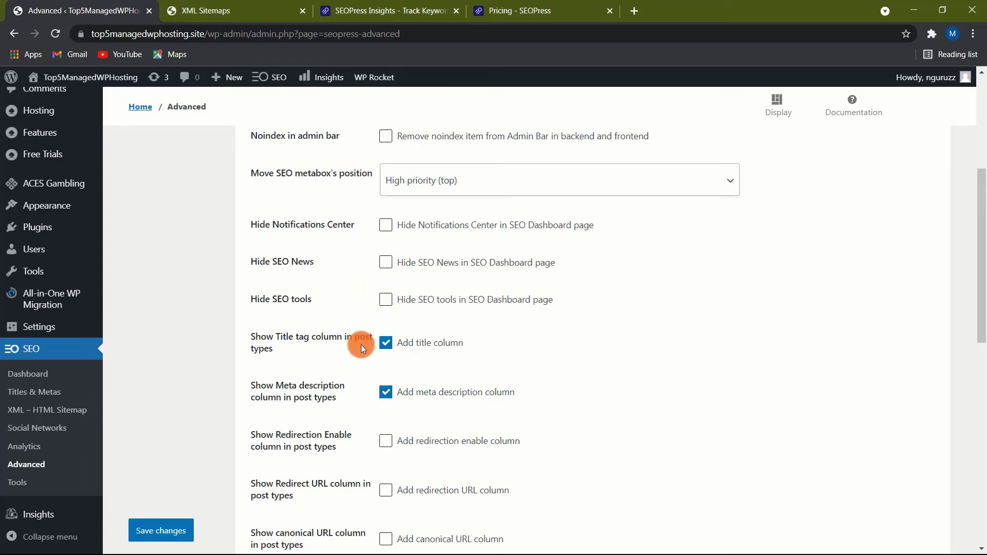
scroll(360, 347, down, 3)
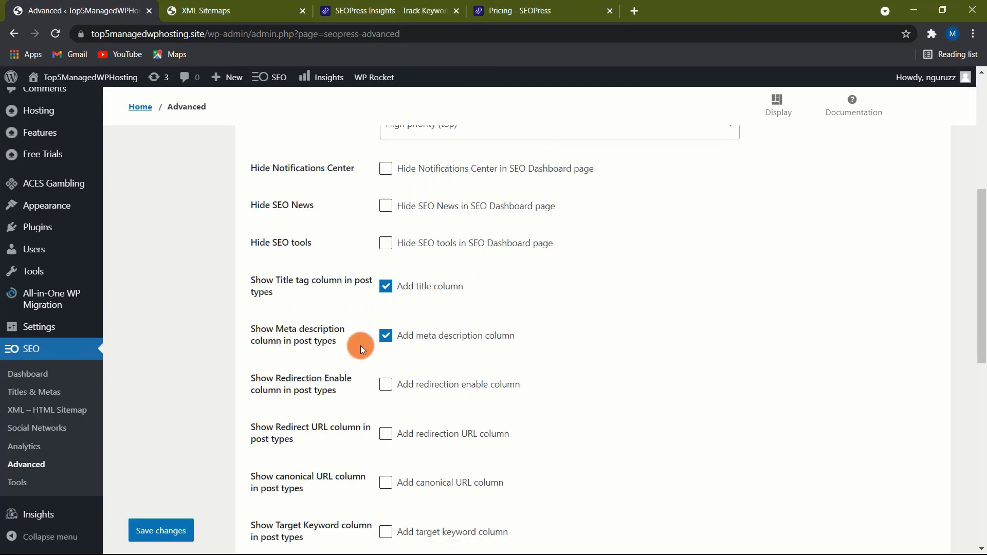
scroll(360, 345, up, 7)
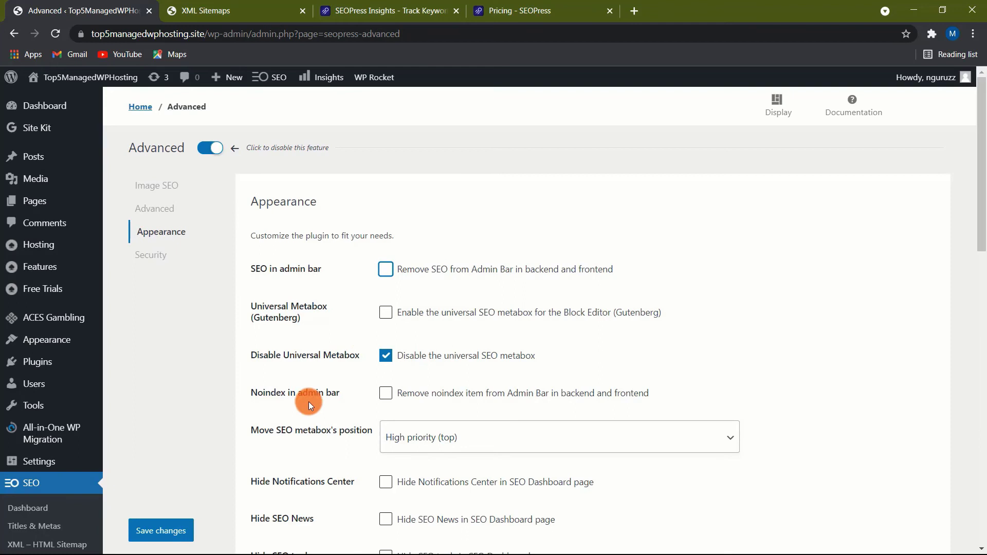
Step: In the Security settings, block both the SEO metabox and the Content analysis metabox for the Contributor and Subscriber roles
click(157, 257)
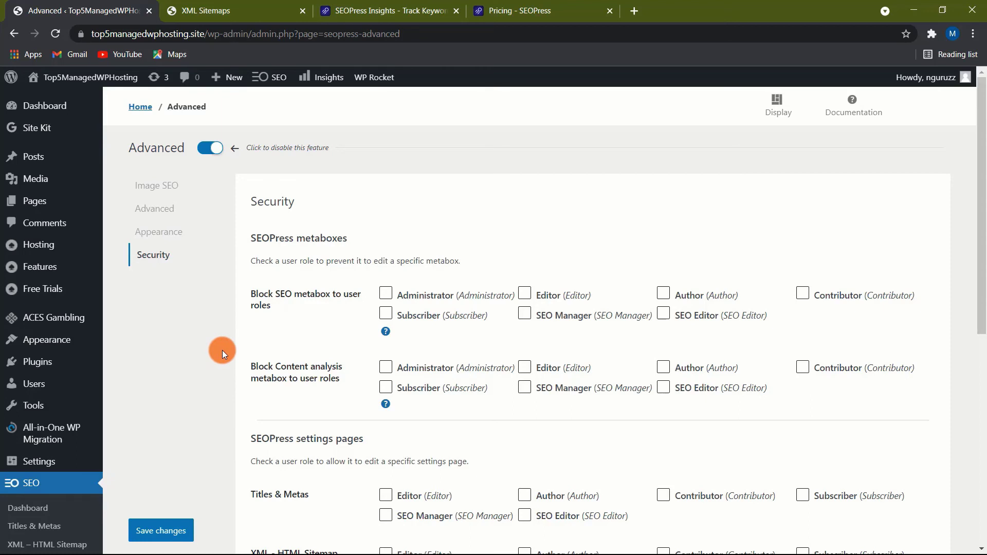
scroll(222, 350, down, 5)
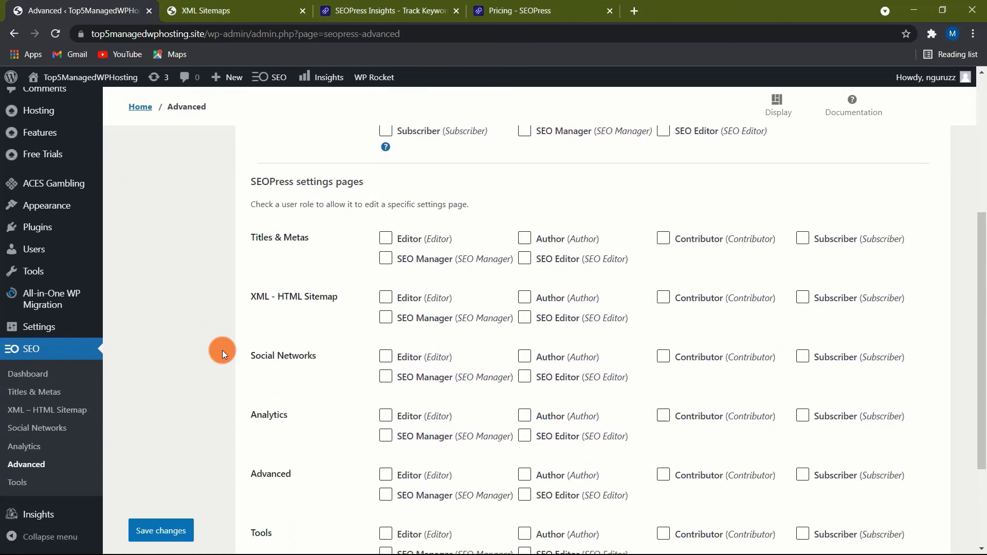
scroll(222, 350, down, 3)
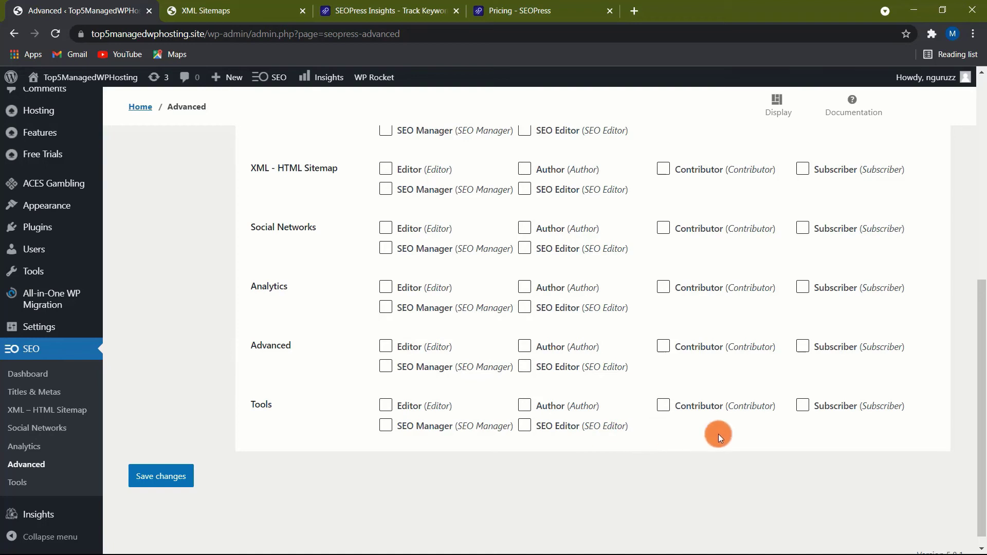
scroll(717, 433, up, 7)
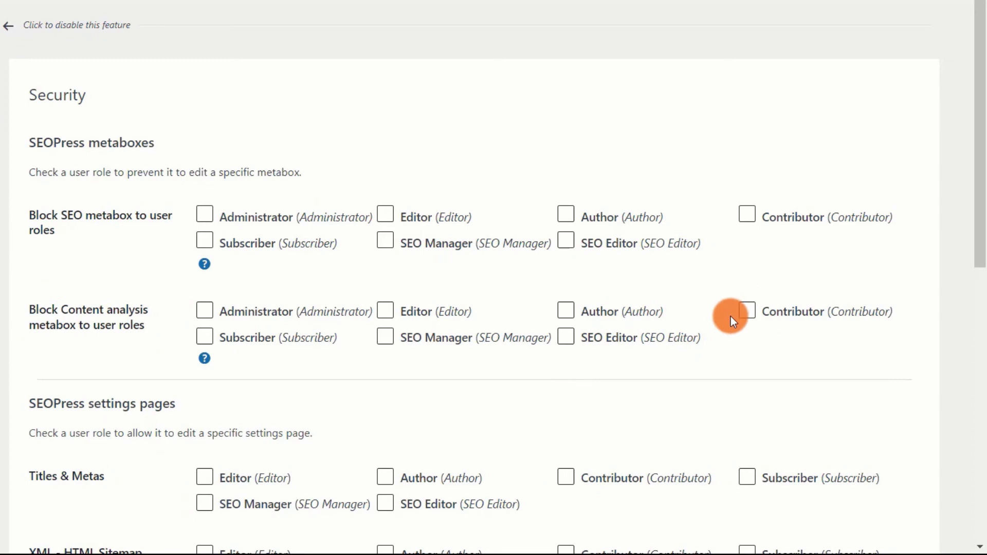
click(744, 311)
click(204, 337)
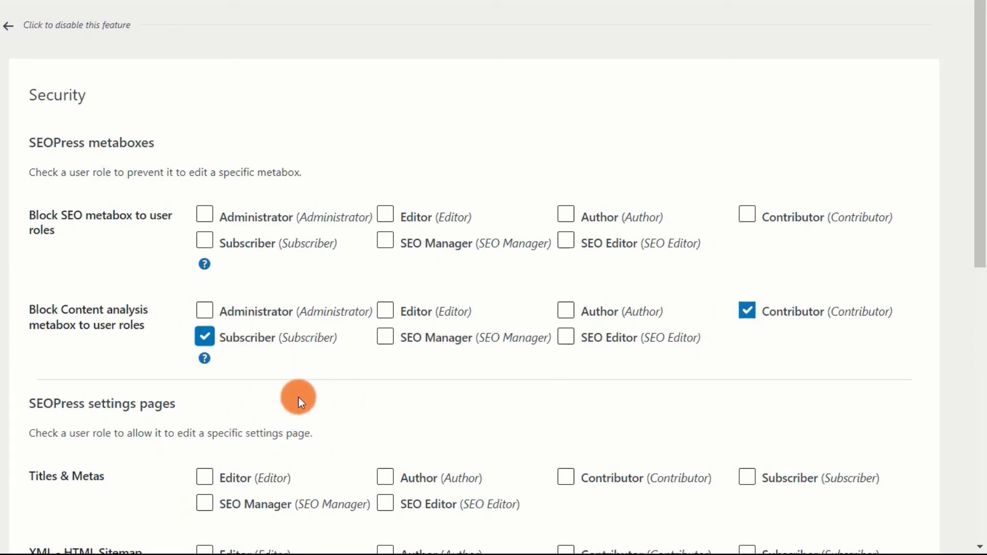
click(212, 251)
click(745, 221)
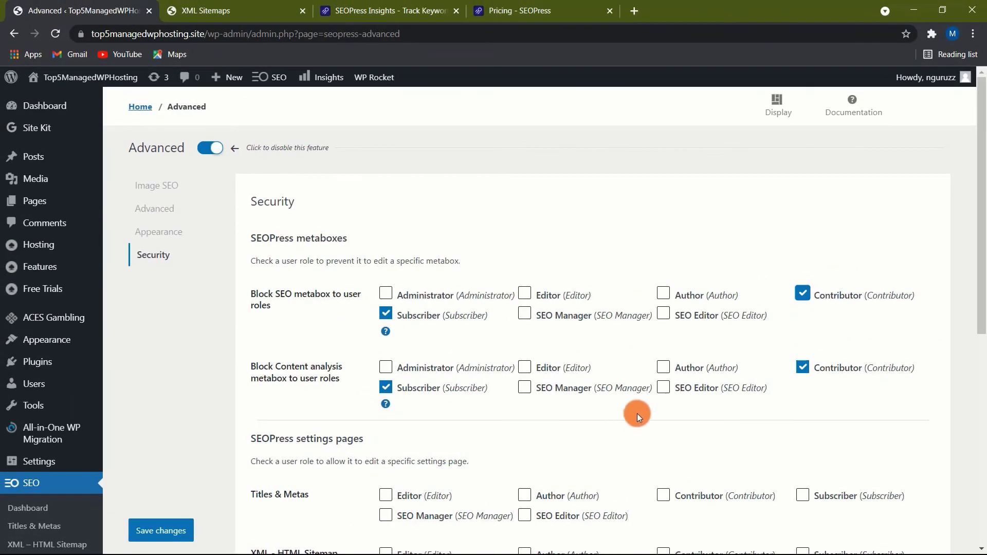
Step: Review the user role permissions for the SEOPress settings pages and save the Security settings
scroll(431, 355, down, 3)
scroll(487, 414, down, 4)
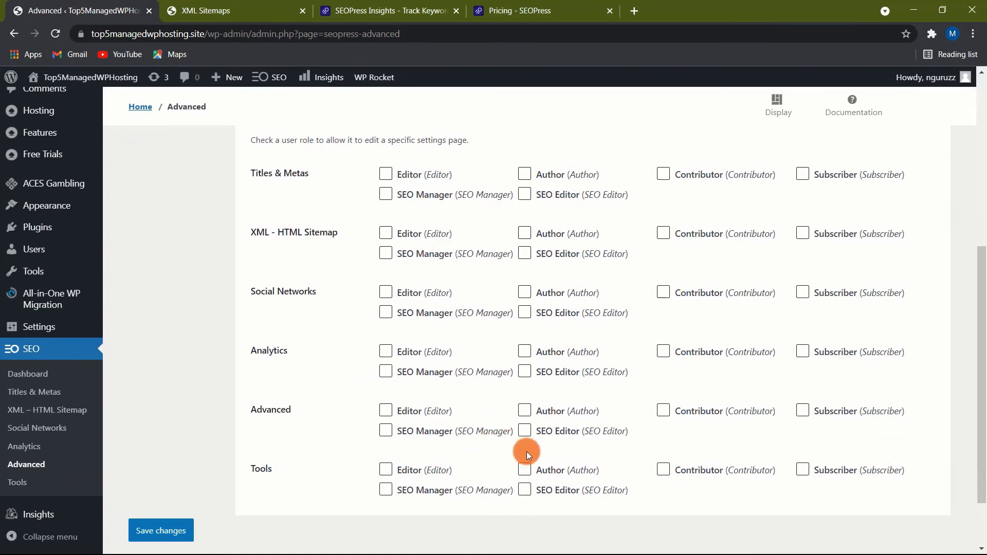
scroll(526, 451, up, 1)
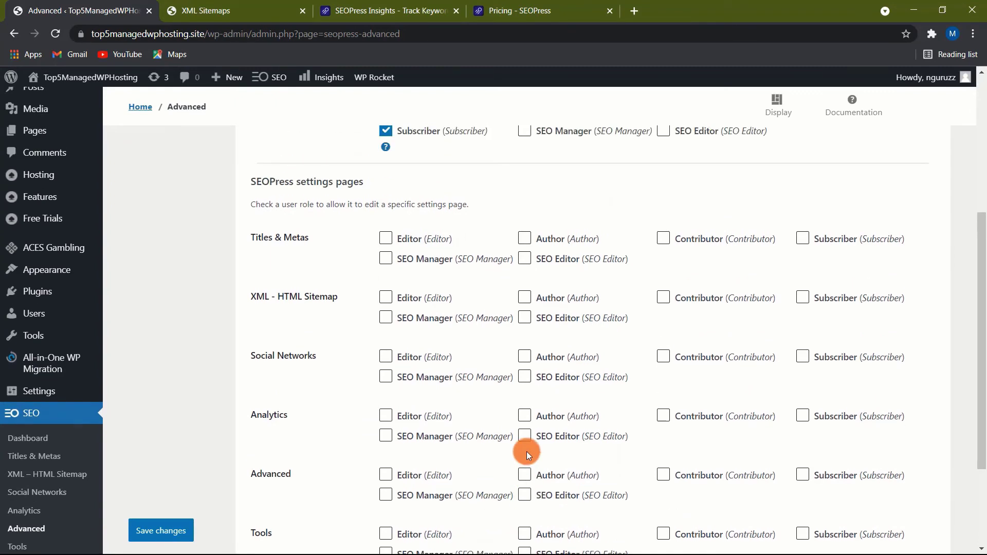
scroll(527, 451, down, 2)
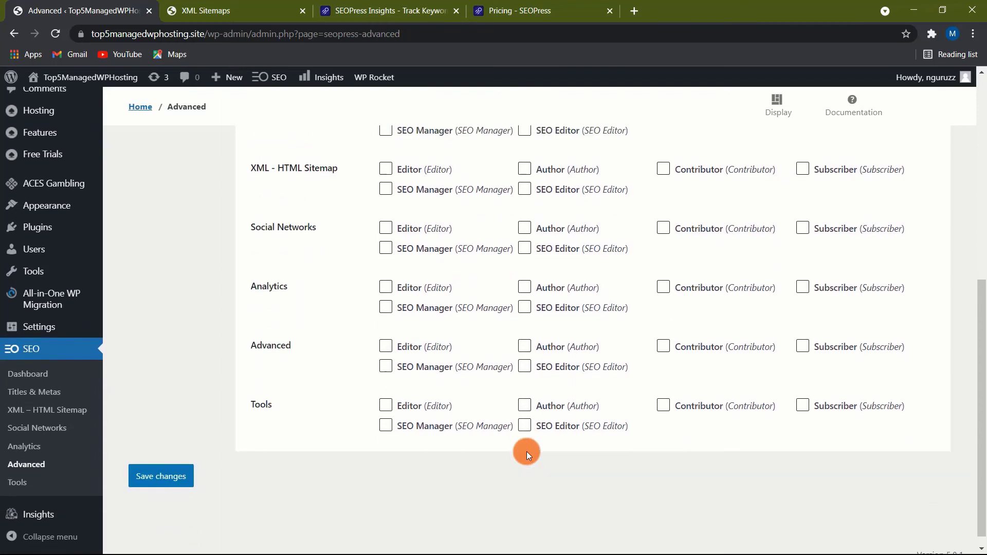
scroll(526, 452, up, 5)
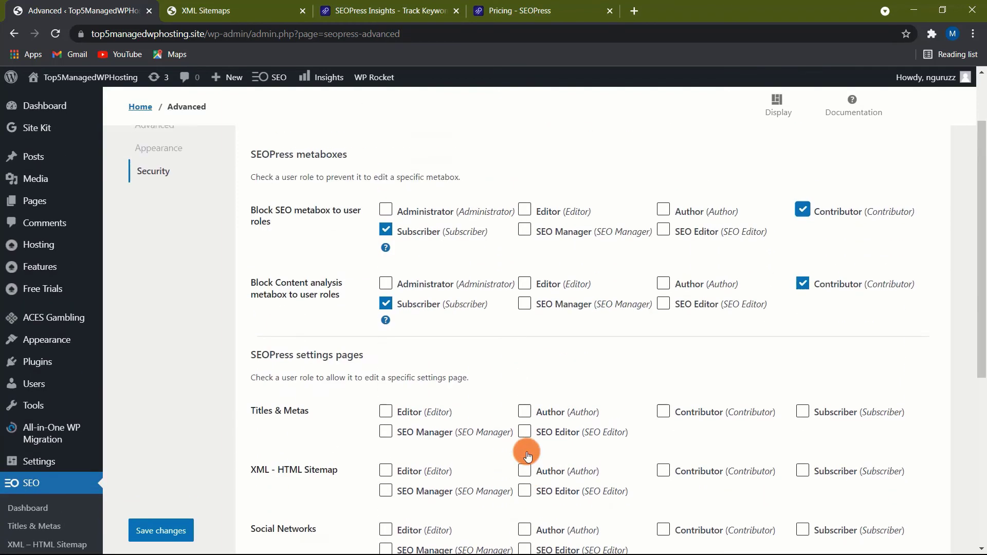
click(164, 530)
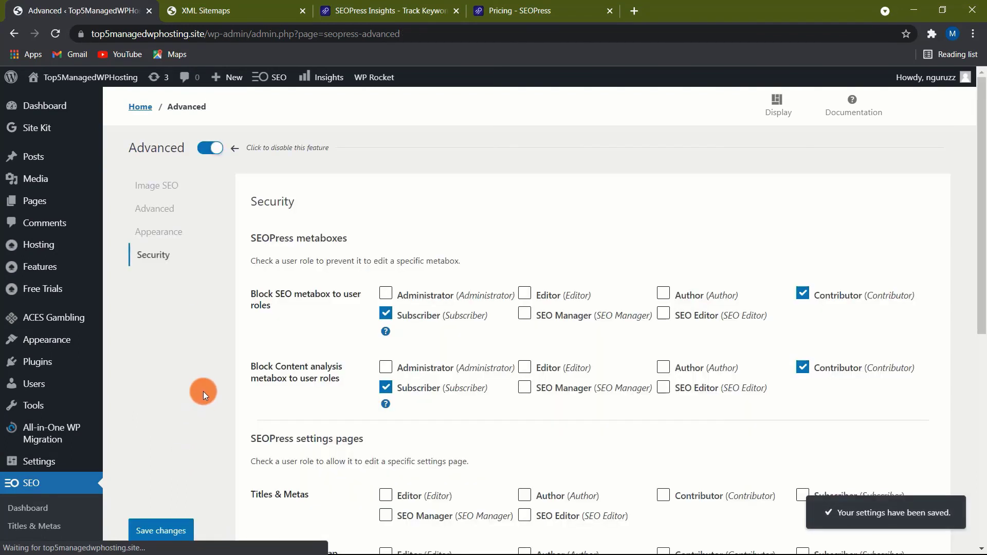
Step: Open the SEO Tools page and examine the Compatibility Center's page builder options, such as Oxygen, Divi and WP Bakery
scroll(202, 390, down, 3)
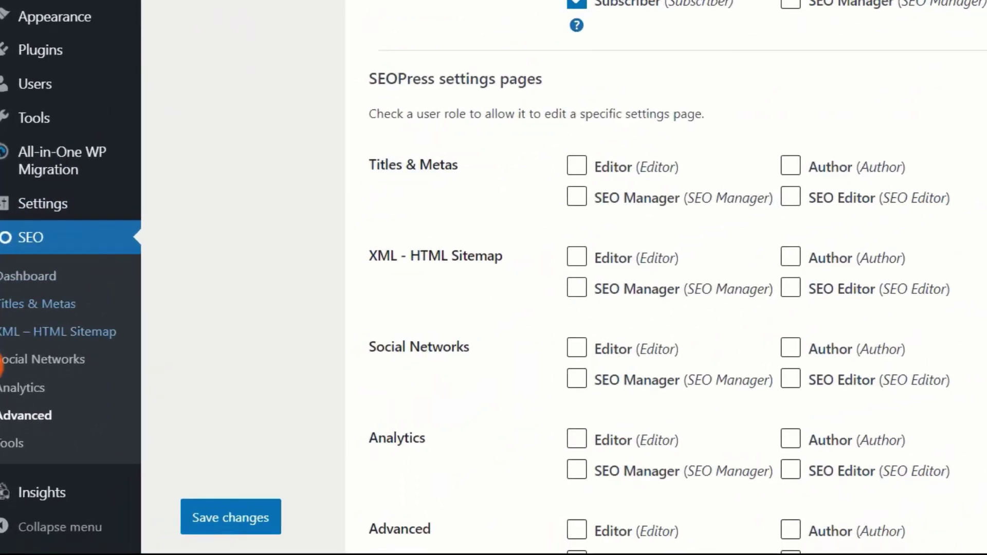
click(10, 442)
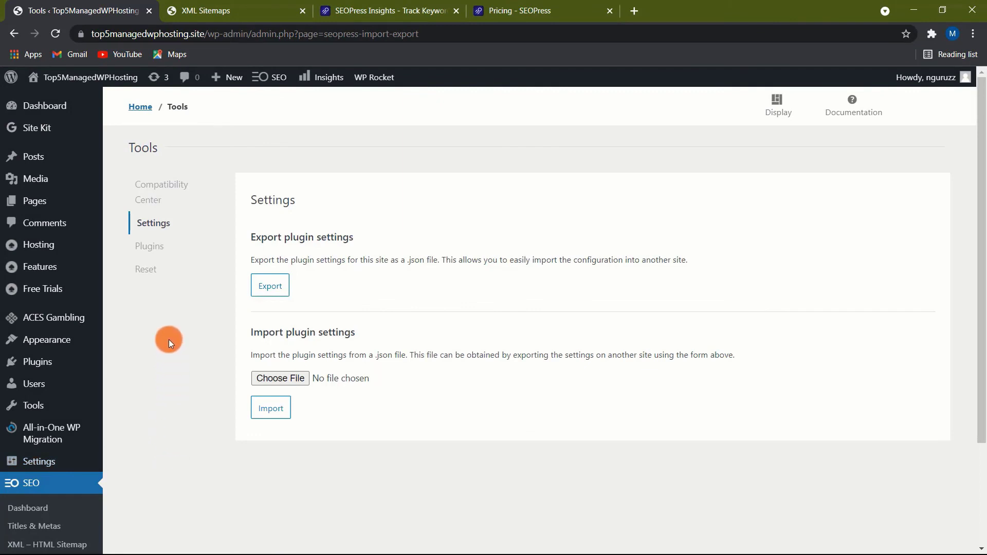
click(156, 189)
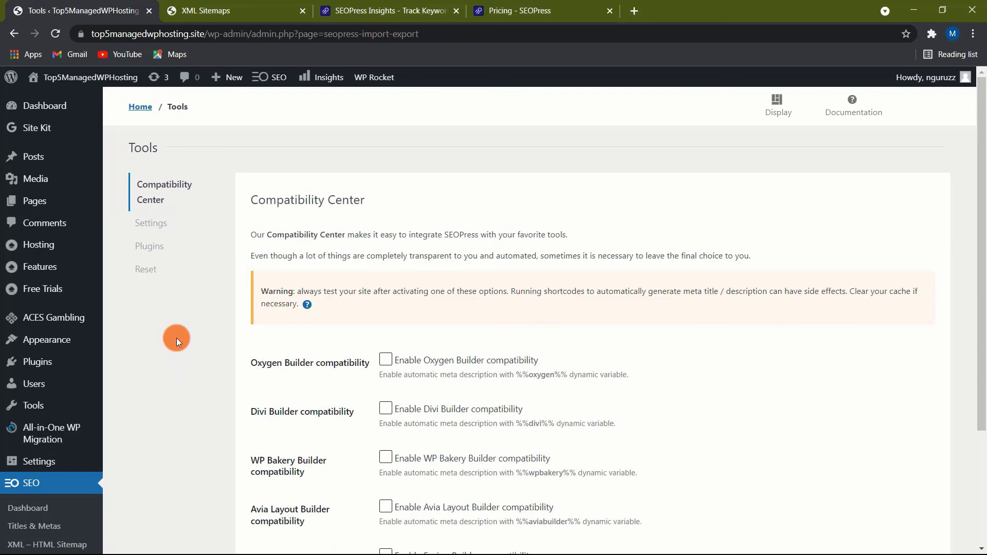
click(152, 246)
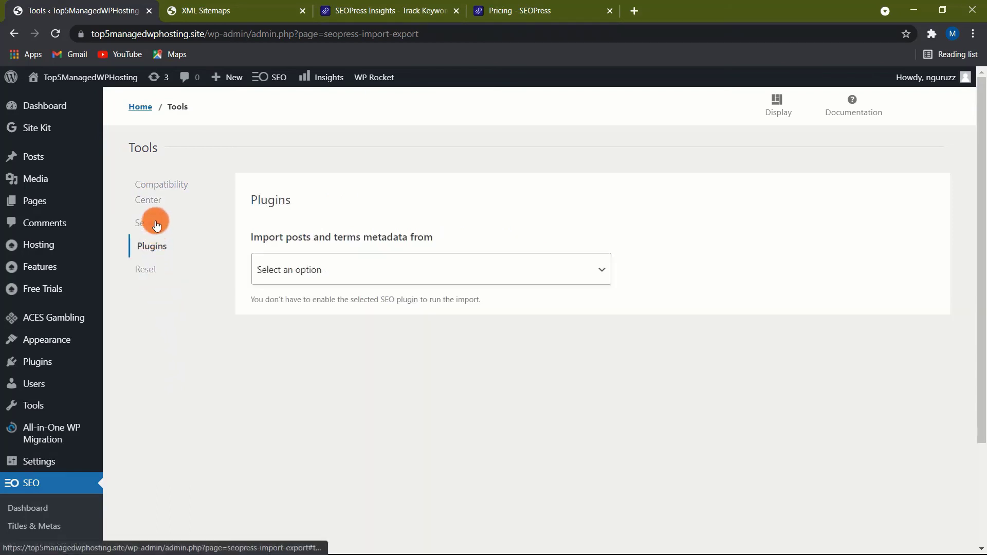
click(160, 194)
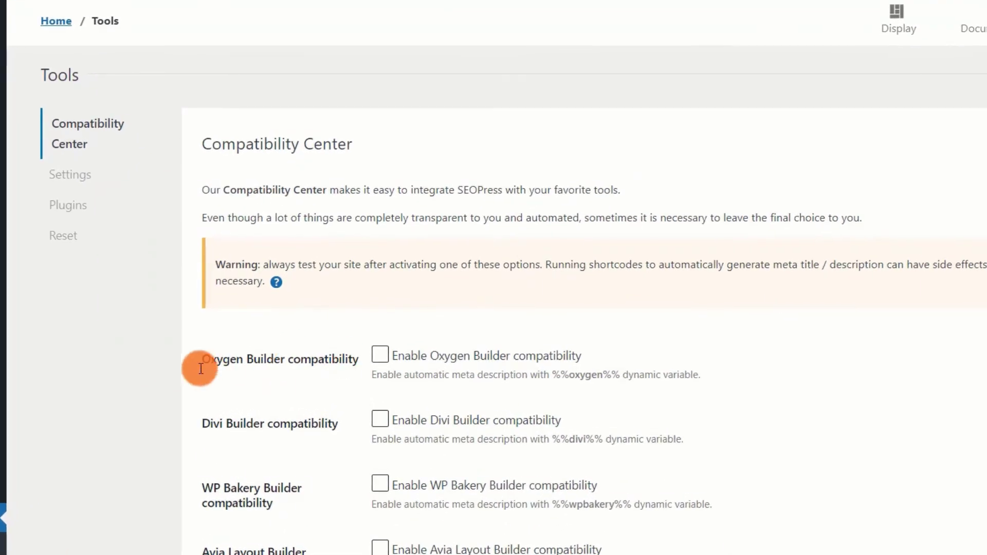
scroll(186, 397, down, 2)
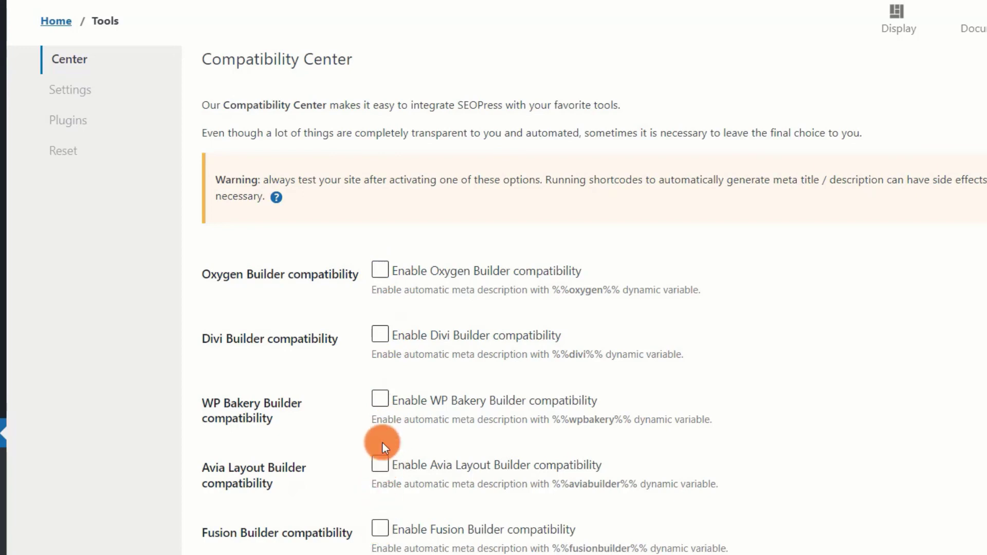
scroll(391, 374, up, 2)
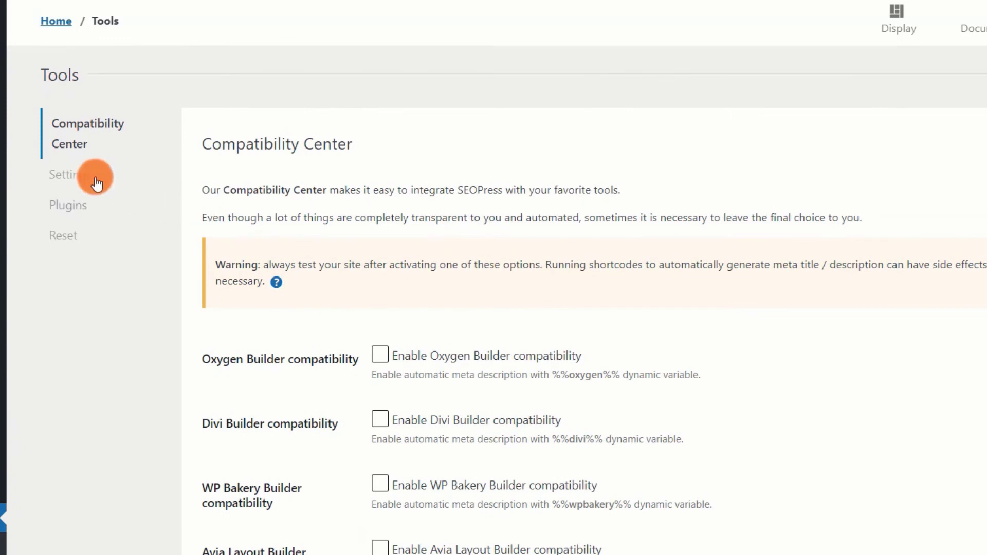
Step: Export the SEOPress plugin settings as a .json file and dismiss the download notice
click(75, 176)
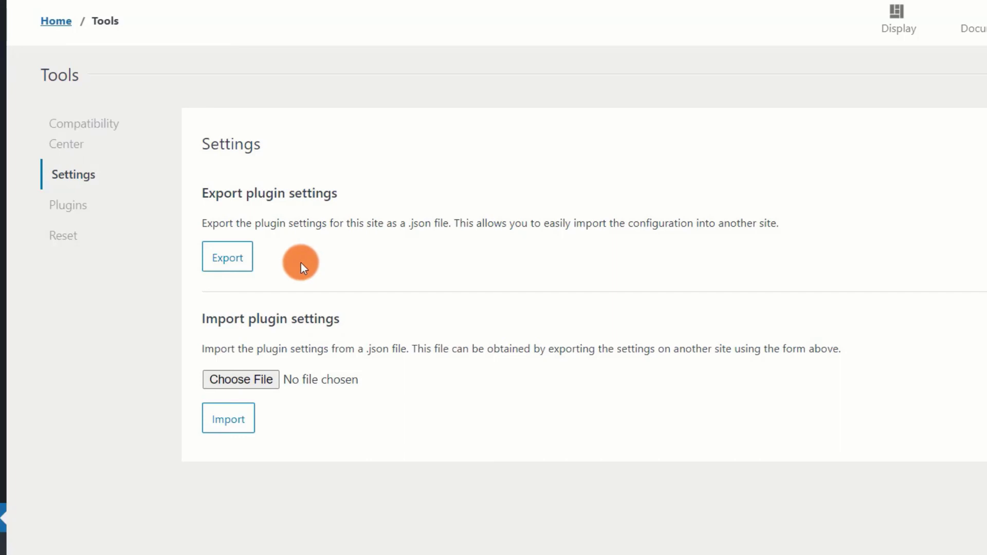
click(229, 272)
click(218, 258)
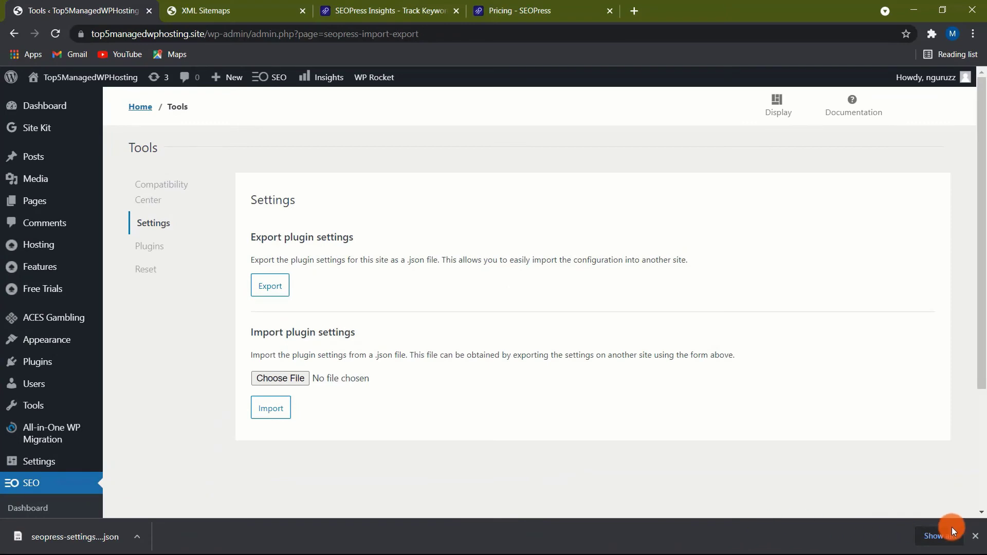
click(975, 536)
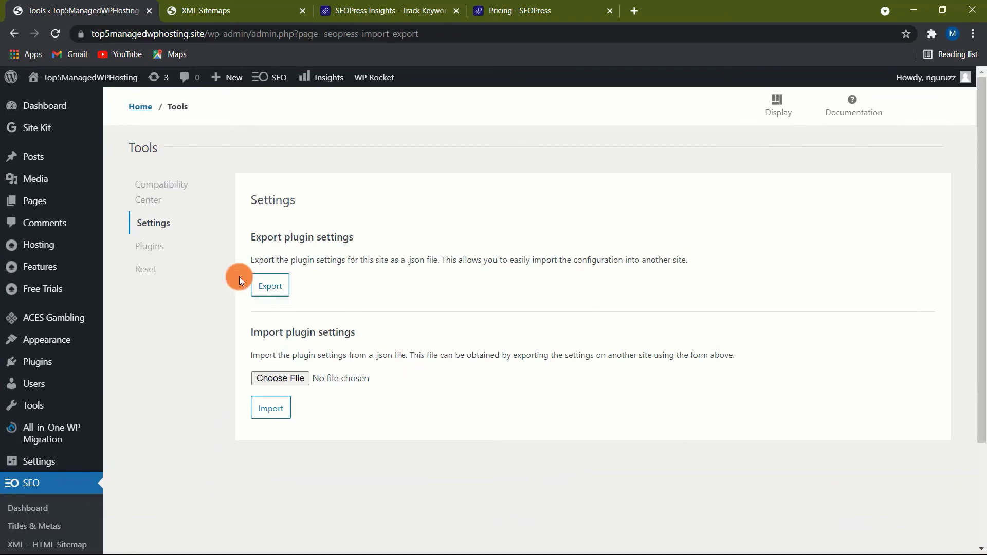
Step: Examine which SEO plugins posts and terms metadata can be imported from, and view the options for resetting notices and settings
click(158, 247)
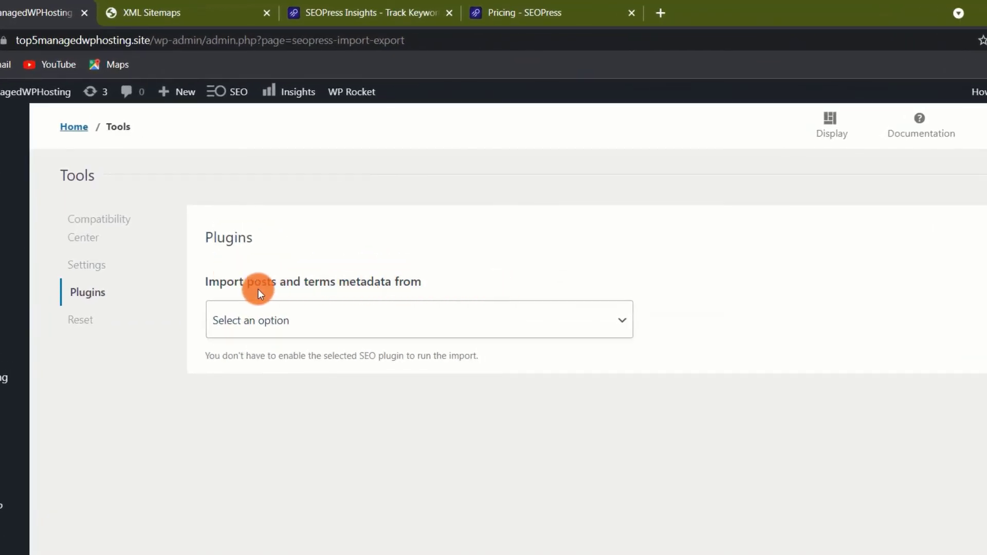
click(445, 322)
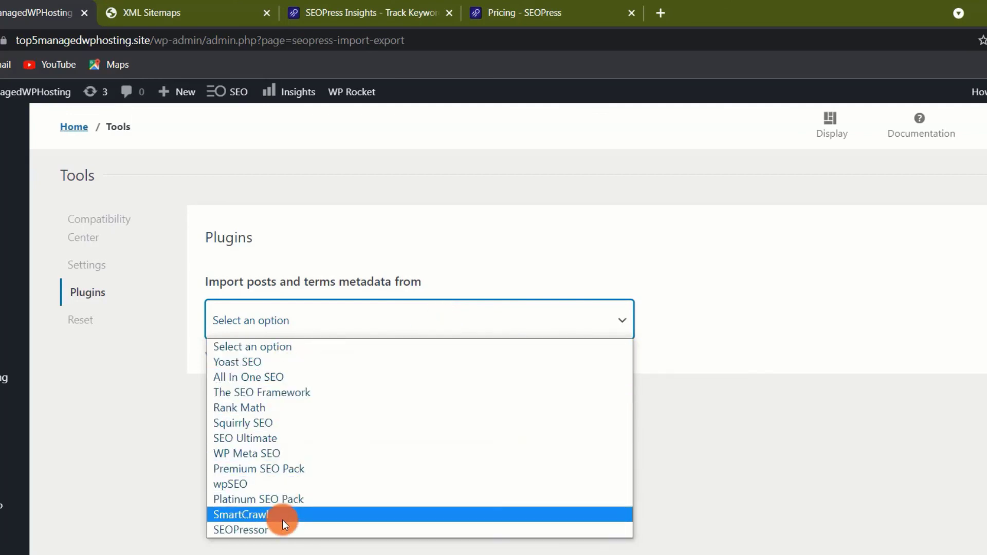
click(275, 348)
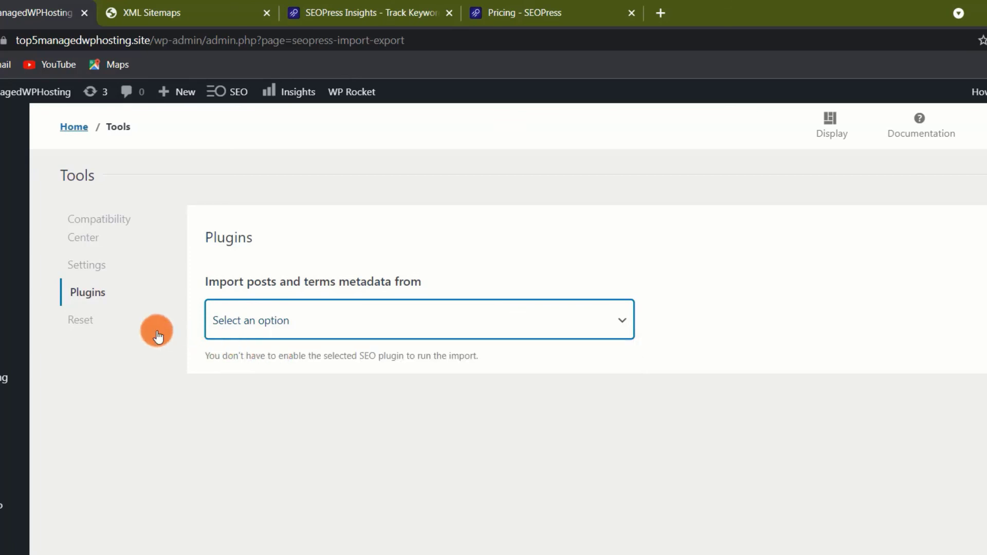
click(78, 320)
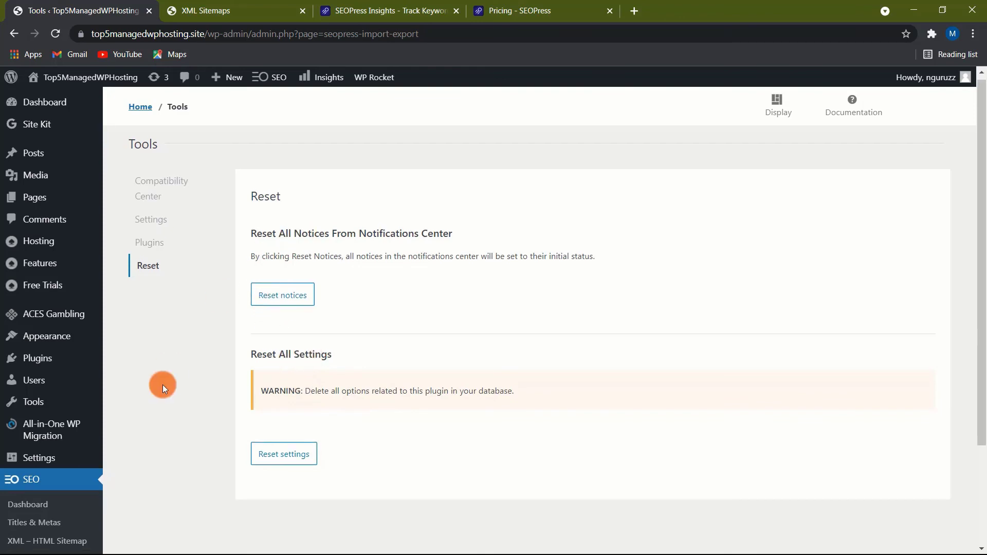
Step: Open the SEO dashboard and visit the SEOPress website's home page before returning to the dashboard
scroll(163, 384, down, 3)
click(41, 383)
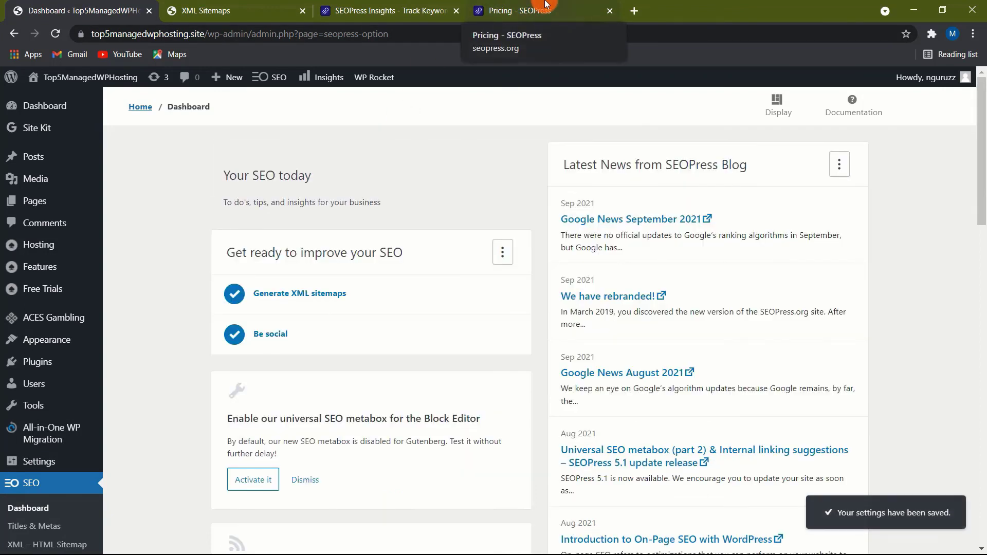
click(542, 7)
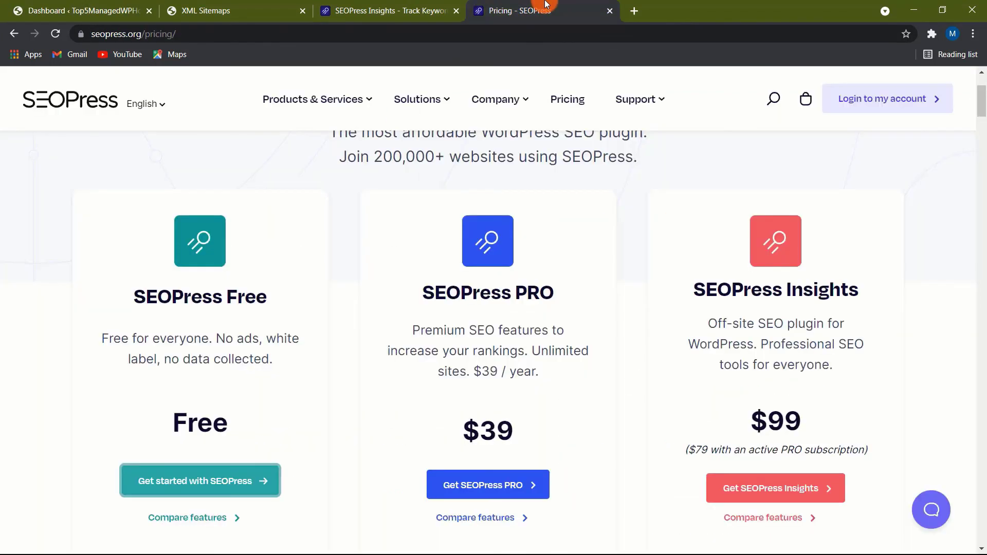
click(72, 103)
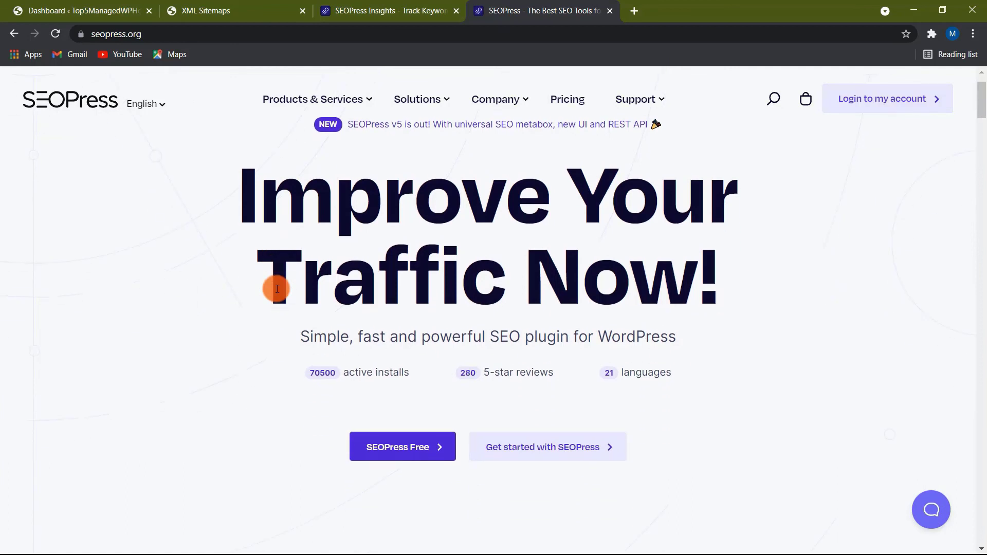
click(126, 8)
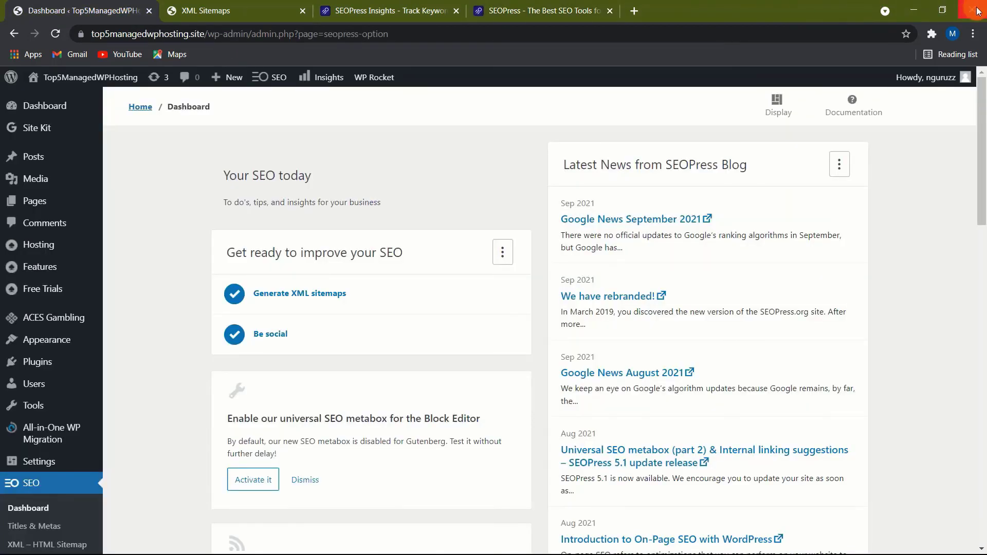